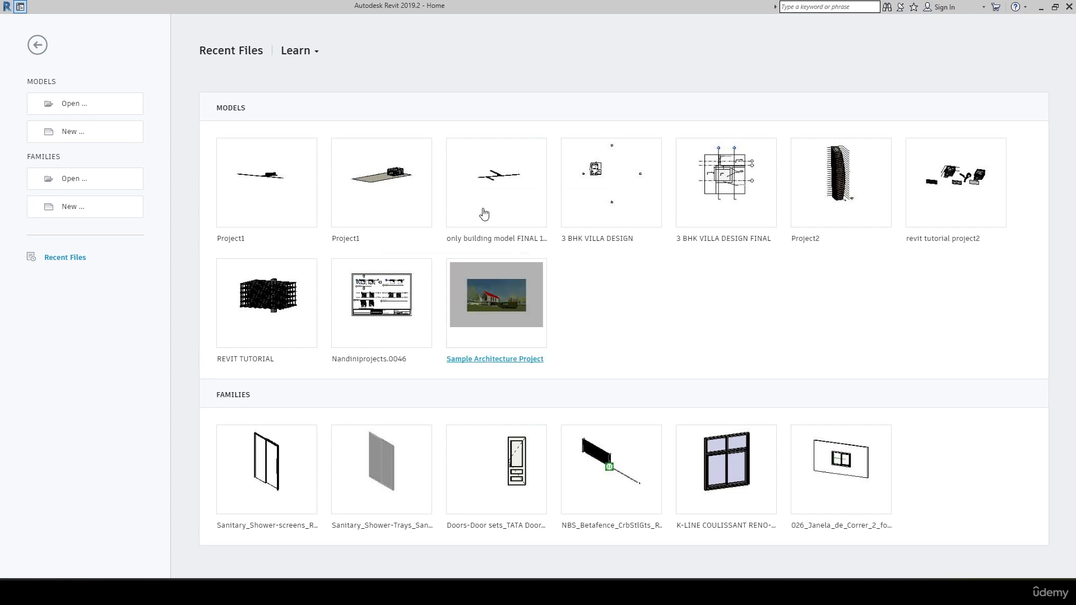
- Open the first Project1 model from the recent files
mouse_move(253, 191)
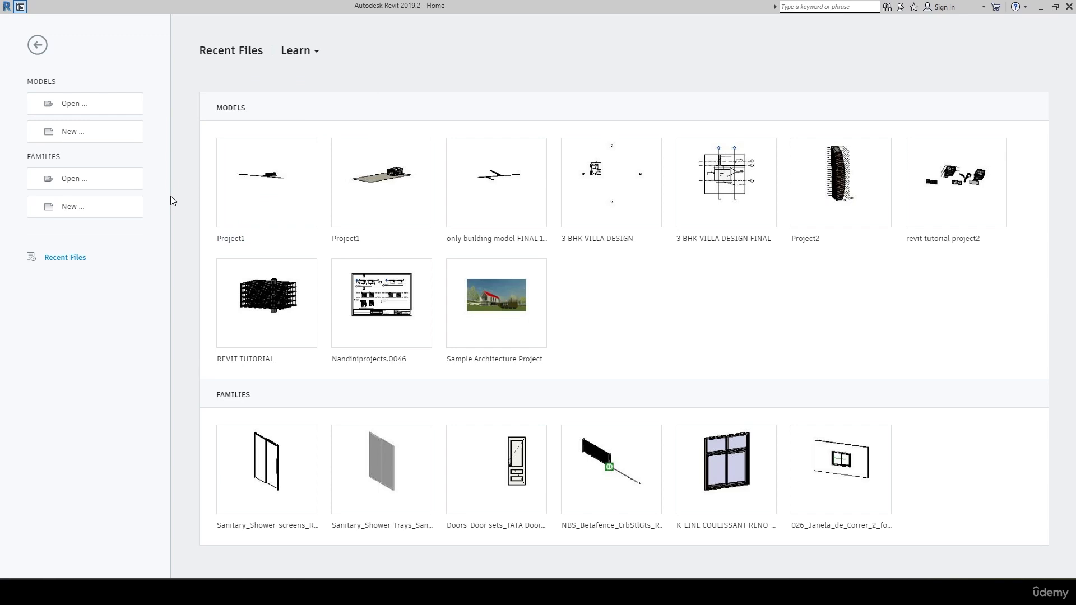
click(253, 196)
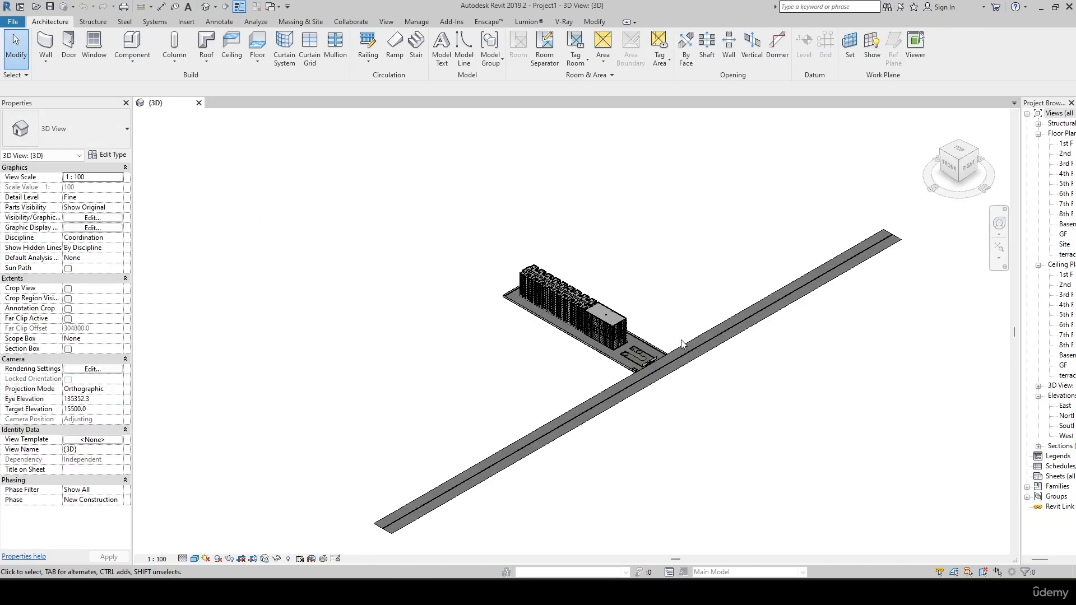
- Examine the building model in 3D from several sides, including the glazed front block, the repeated residential bays and the roof
scroll(683, 343, up, 3)
scroll(619, 303, up, 2)
middle_drag(620, 303, 629, 230)
scroll(526, 334, up, 2)
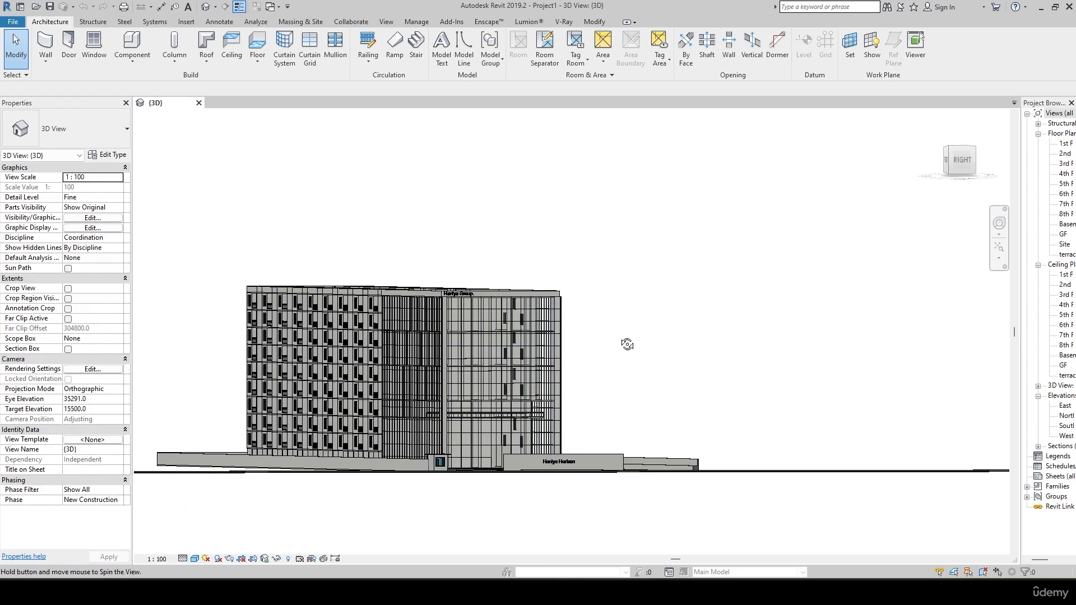
shift+middle_drag(629, 344, 614, 369)
middle_drag(603, 438, 691, 328)
scroll(624, 336, up, 2)
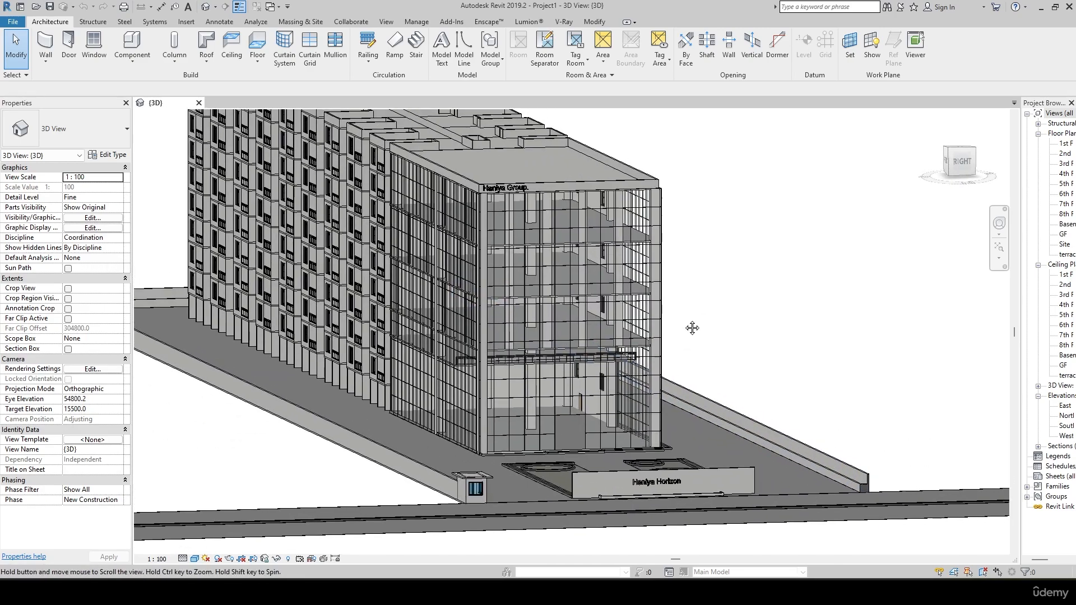
shift+middle_drag(788, 348, 644, 370)
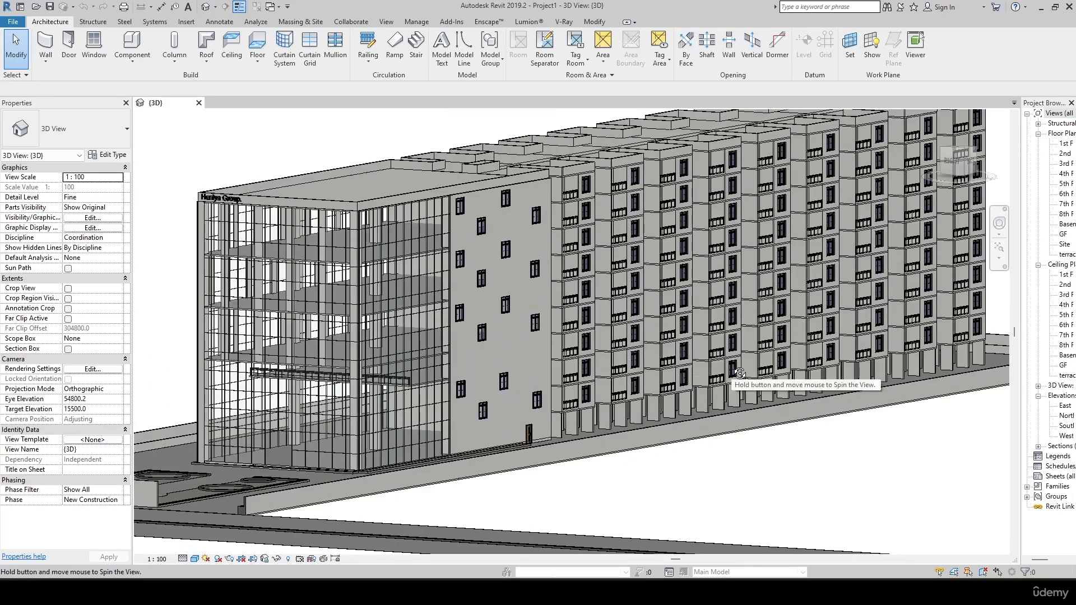
shift+middle_drag(591, 441, 724, 455)
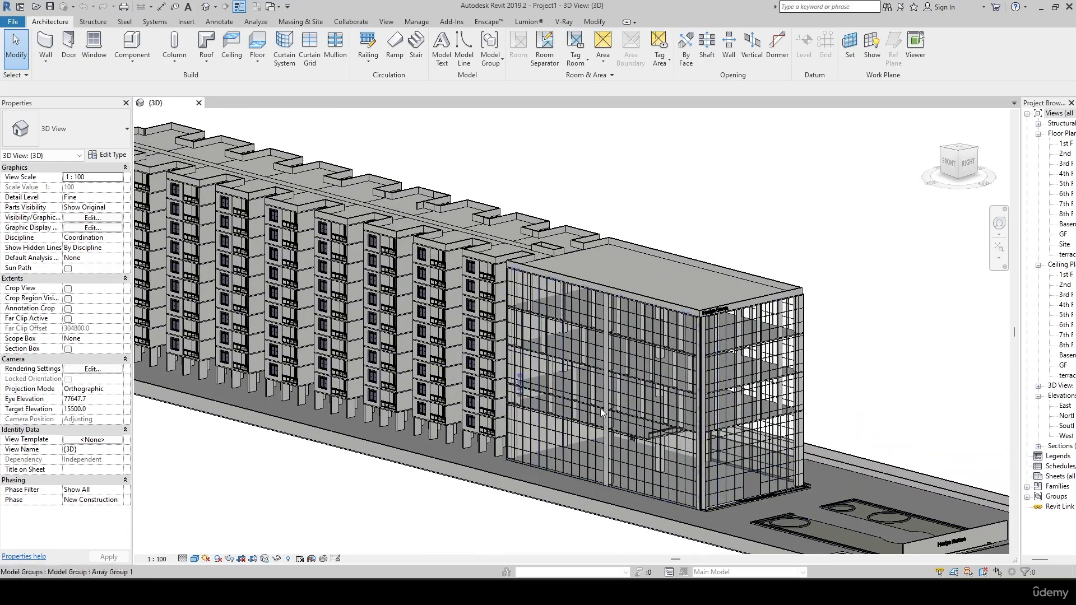
mouse_move(567, 347)
shift+middle_down()
mouse_move(585, 365)
mouse_move(565, 369)
shift+middle_up()
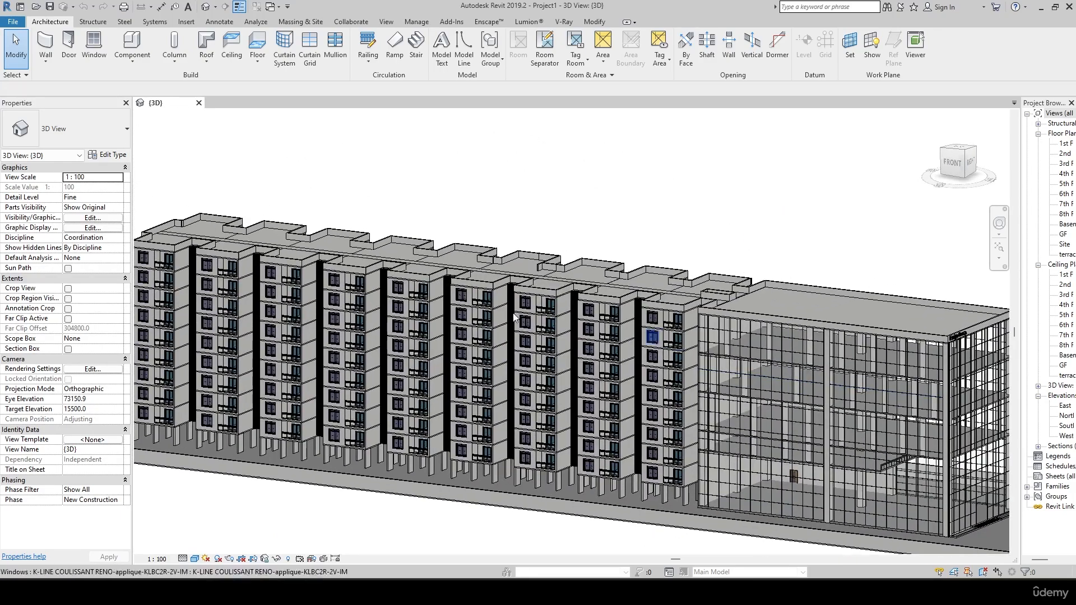
scroll(568, 386, up, 1)
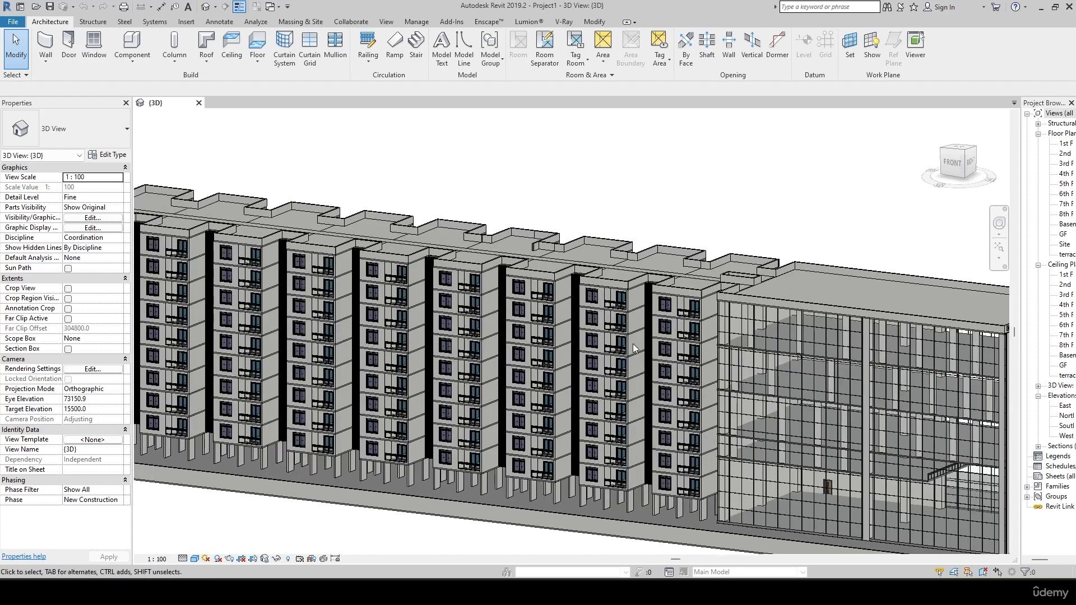
shift+middle_drag(516, 306, 723, 383)
middle_drag(807, 440, 641, 370)
scroll(641, 370, up, 2)
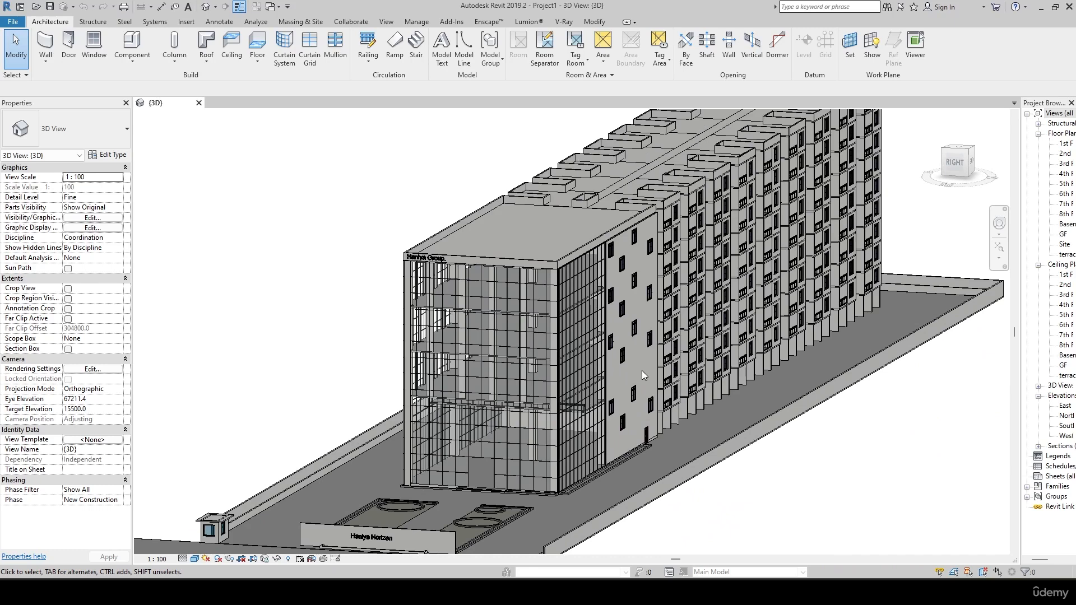
shift+middle_drag(468, 390, 513, 395)
middle_drag(464, 433, 584, 345)
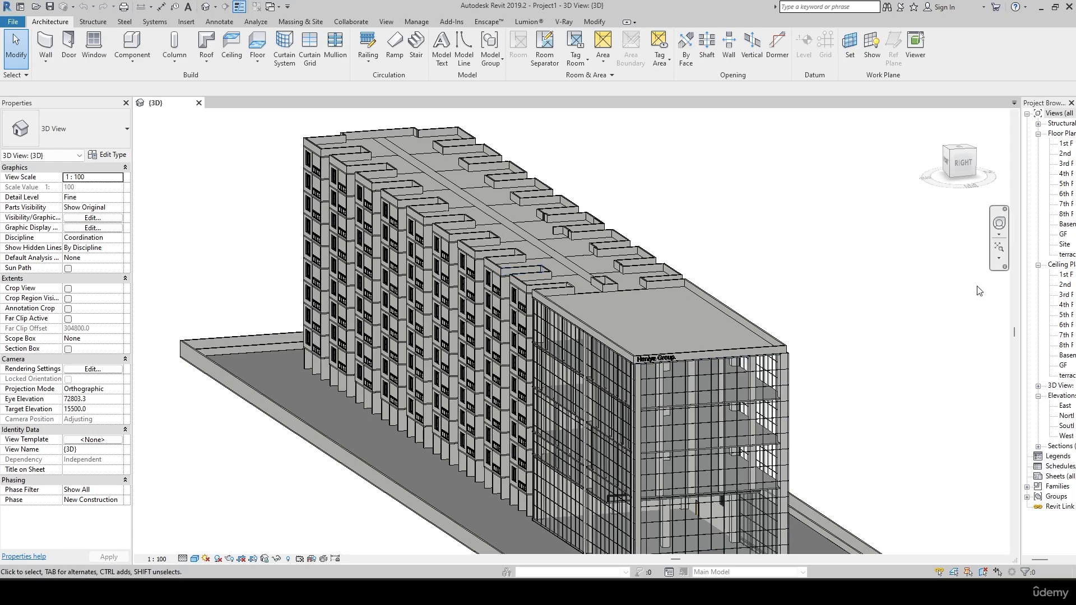
- Widen the Project Browser and check the options offered for Schedules/Quantities
drag(1020, 272, 976, 272)
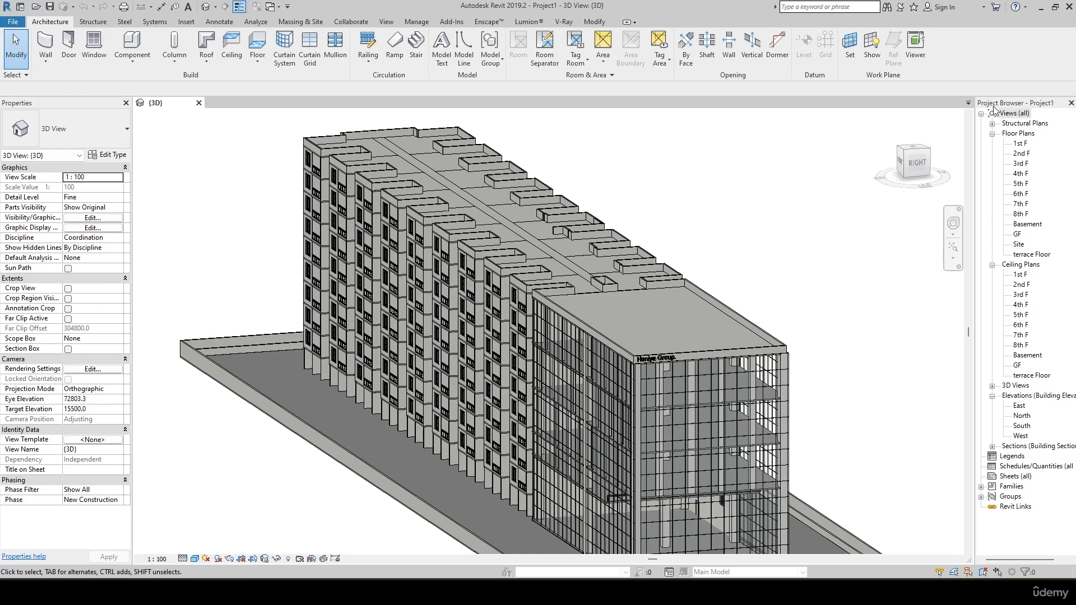
click(991, 470)
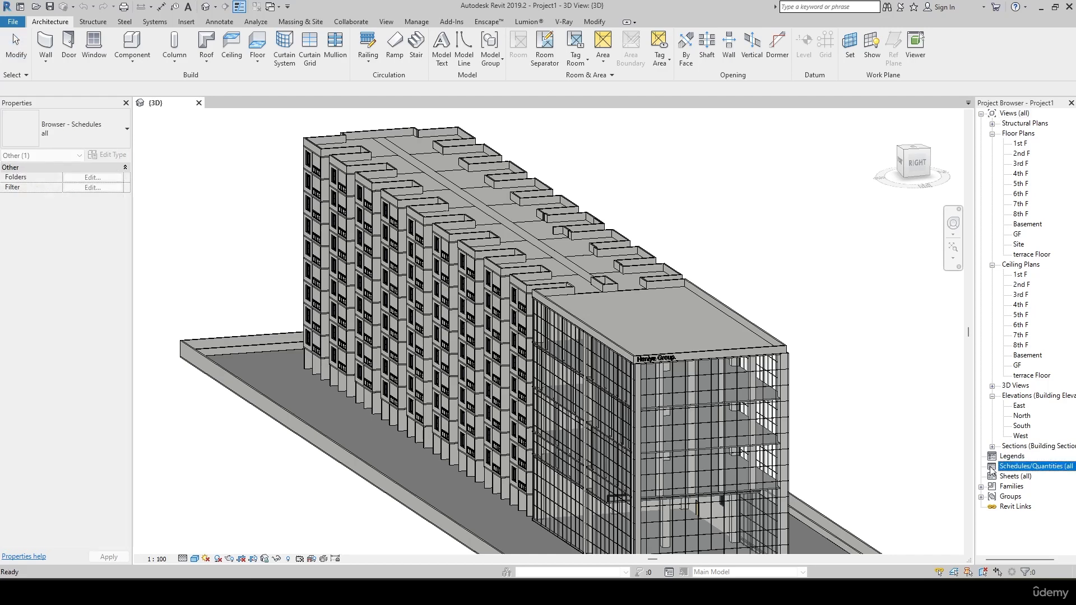
right_click(991, 470)
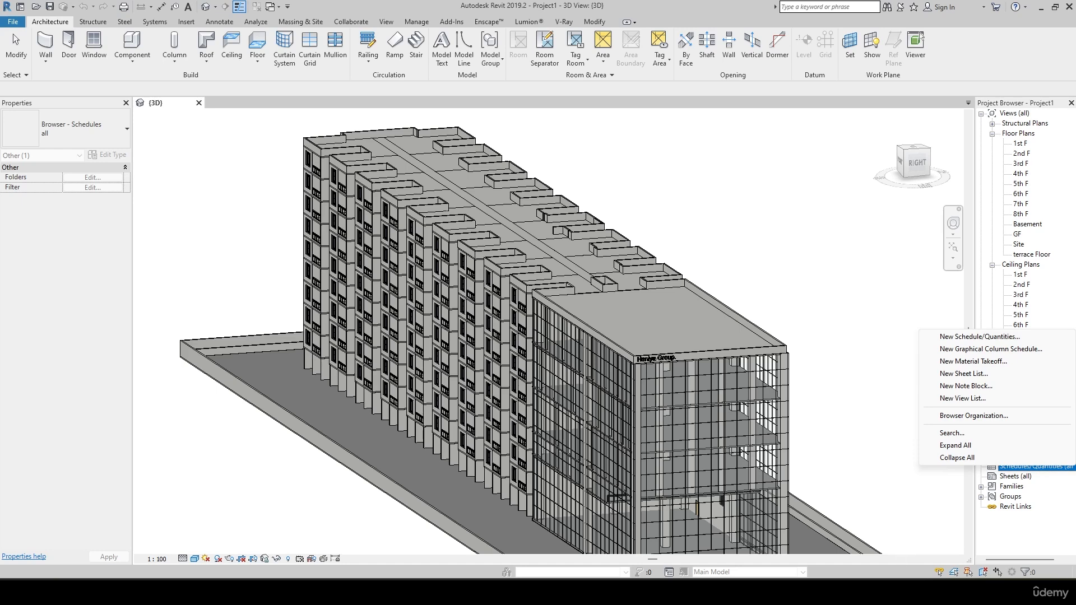
click(890, 585)
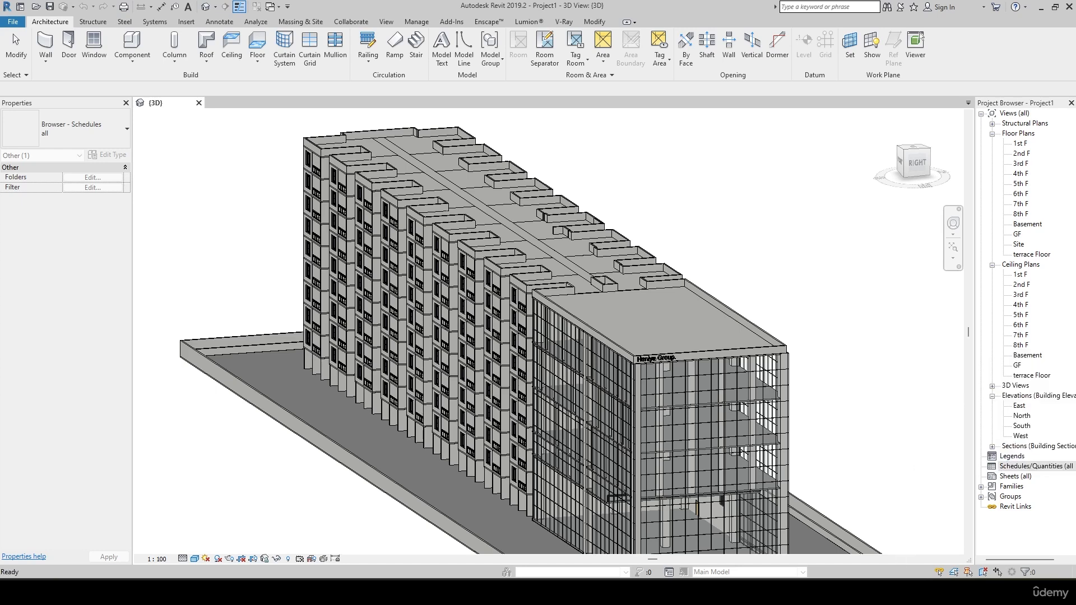
- Create a new Schedule/Quantities for the Walls category, scheduling building components in the New Construction phase
click(392, 21)
click(609, 56)
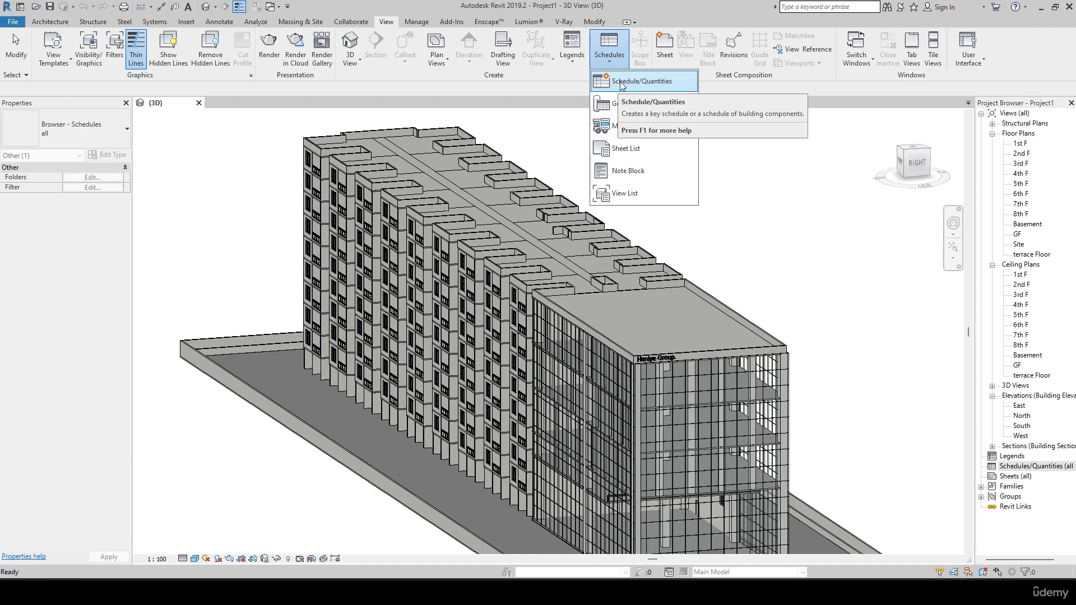
click(650, 82)
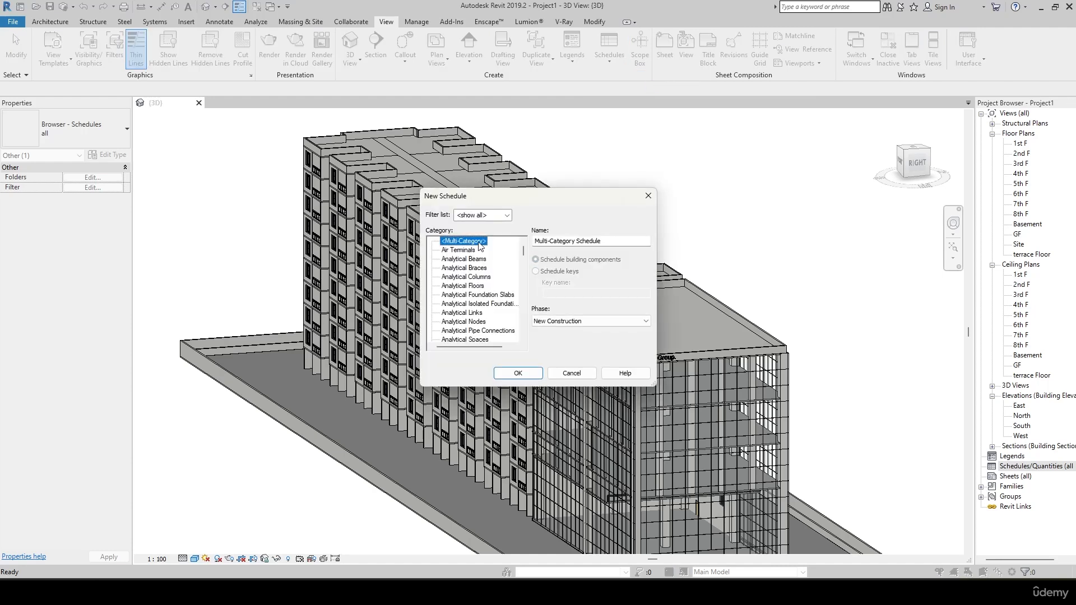
scroll(480, 326, down, 7)
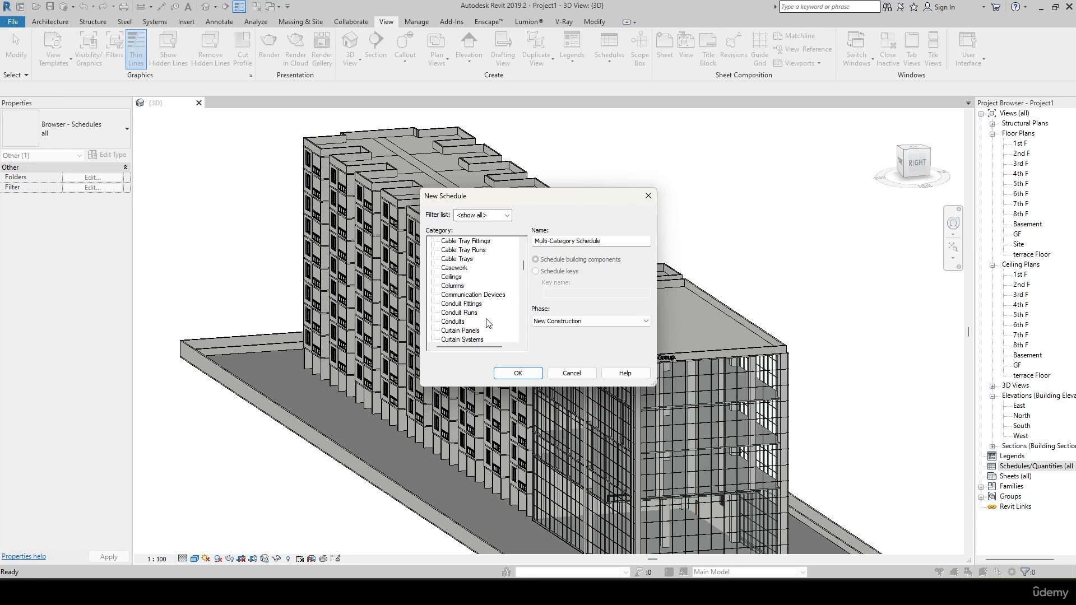
scroll(486, 322, down, 7)
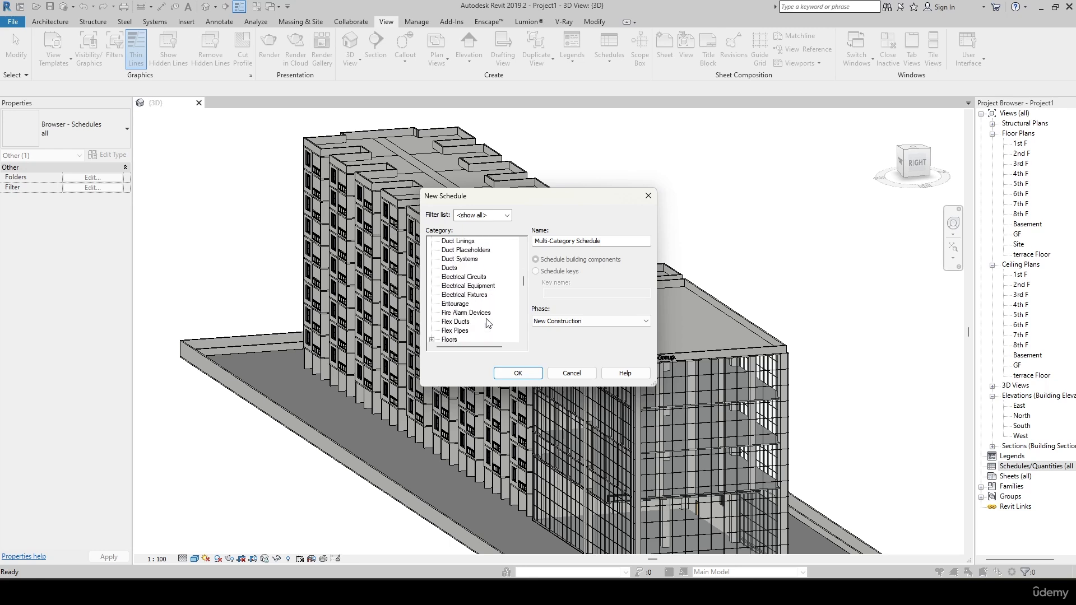
click(455, 304)
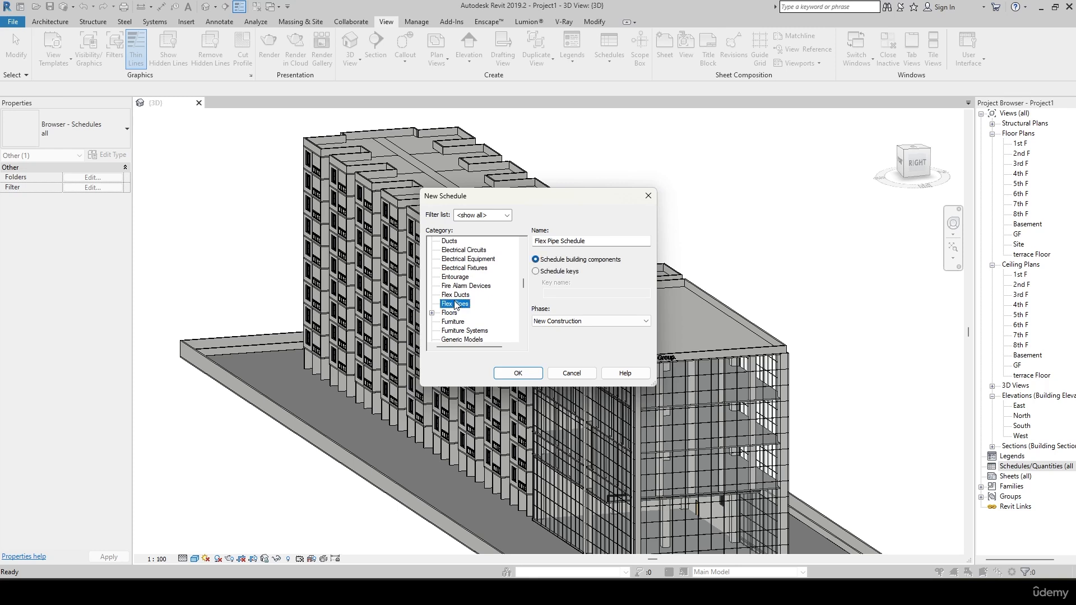
key(w)
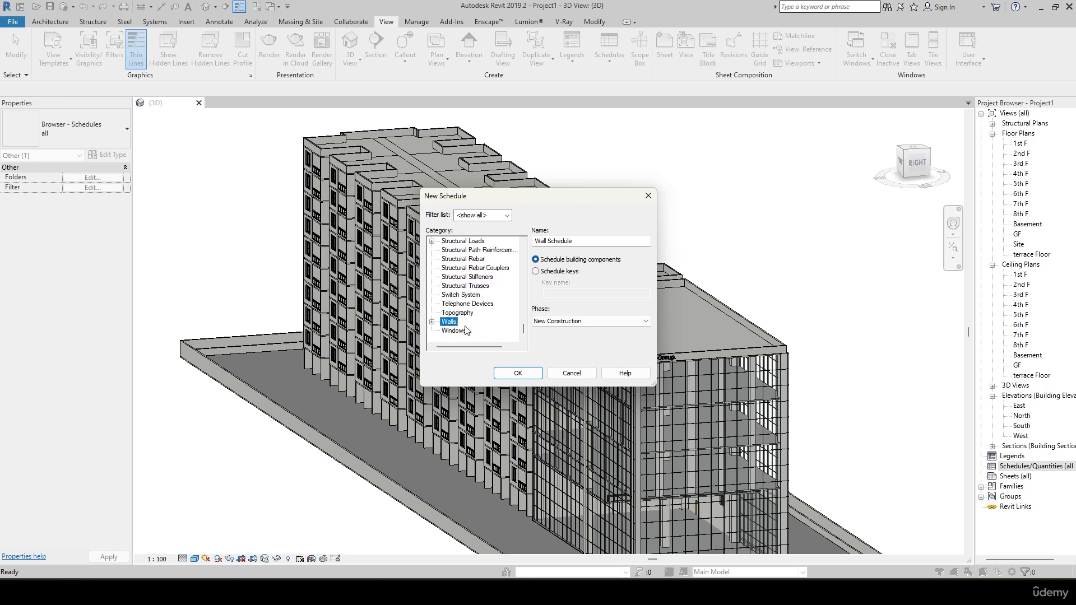
click(517, 373)
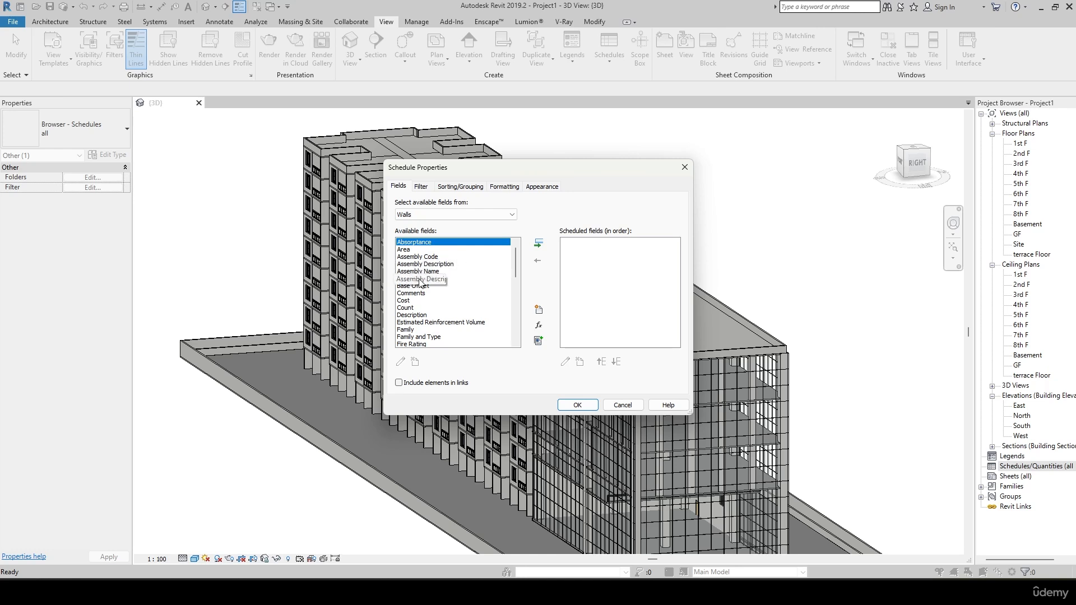
- Add the Family and Type, Image and Length fields to the wall schedule
click(421, 337)
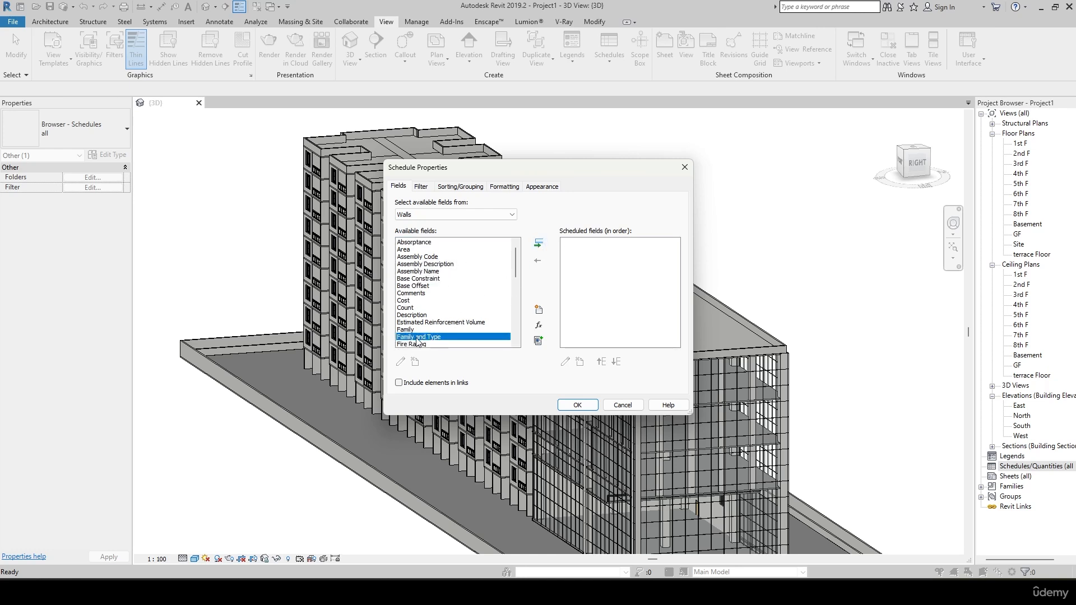
click(538, 244)
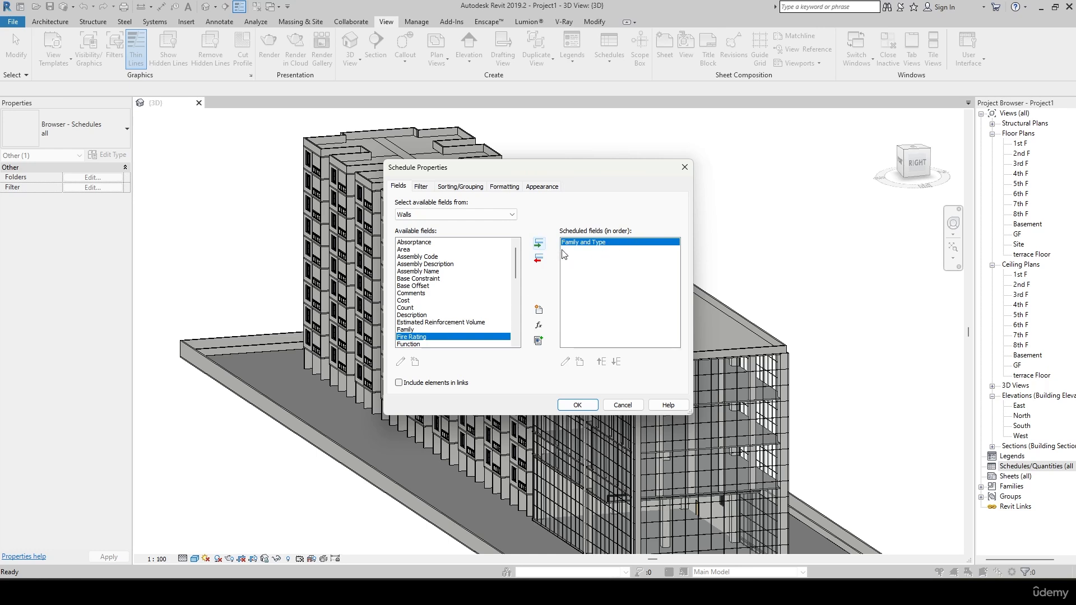
scroll(414, 317, down, 2)
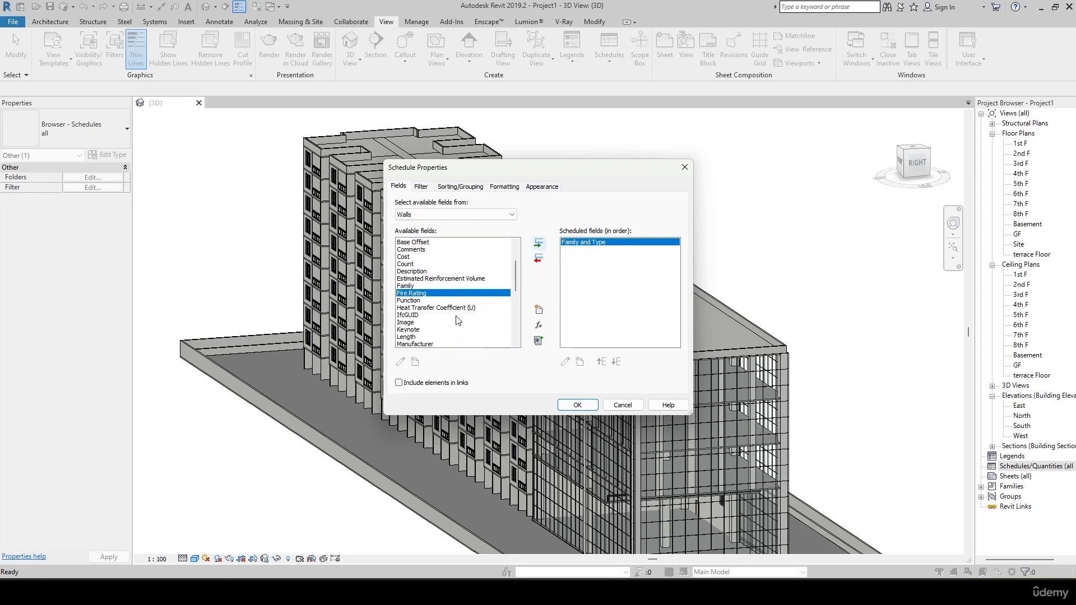
scroll(415, 316, down, 1)
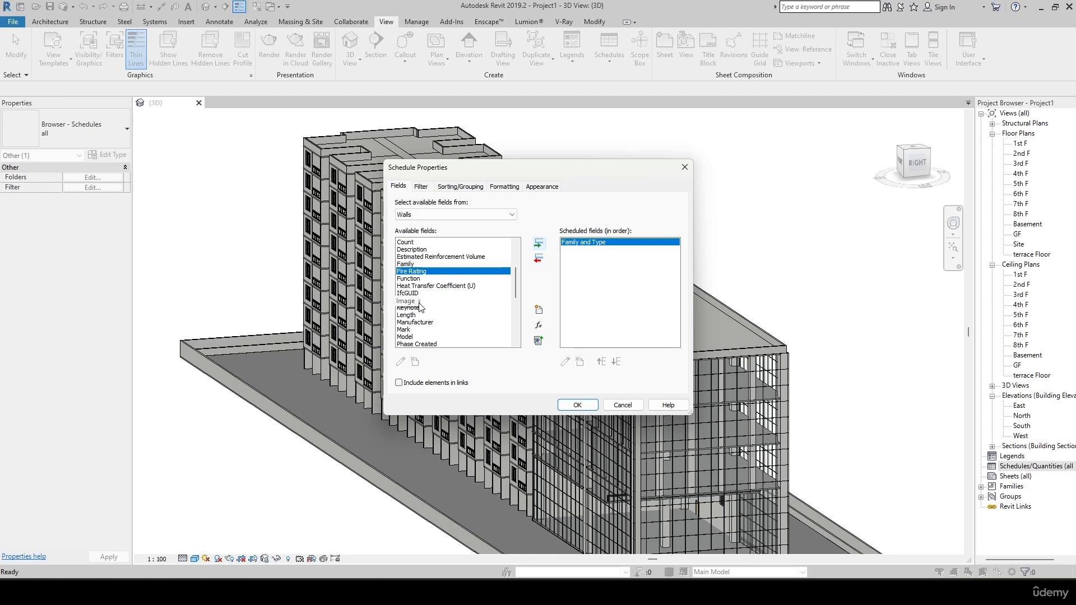
click(408, 302)
click(539, 243)
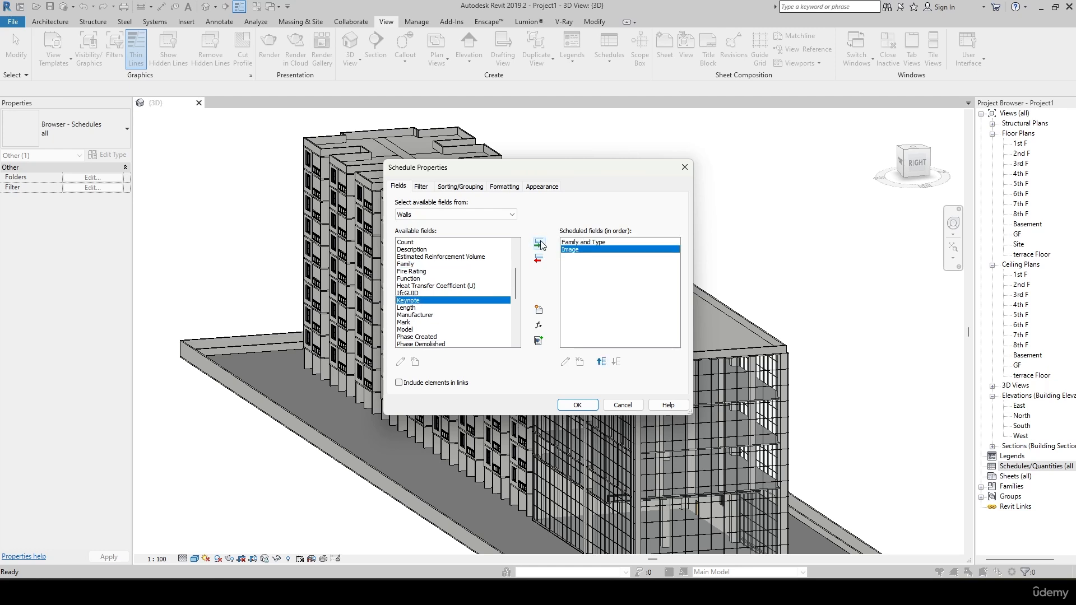
scroll(448, 320, down, 1)
click(437, 286)
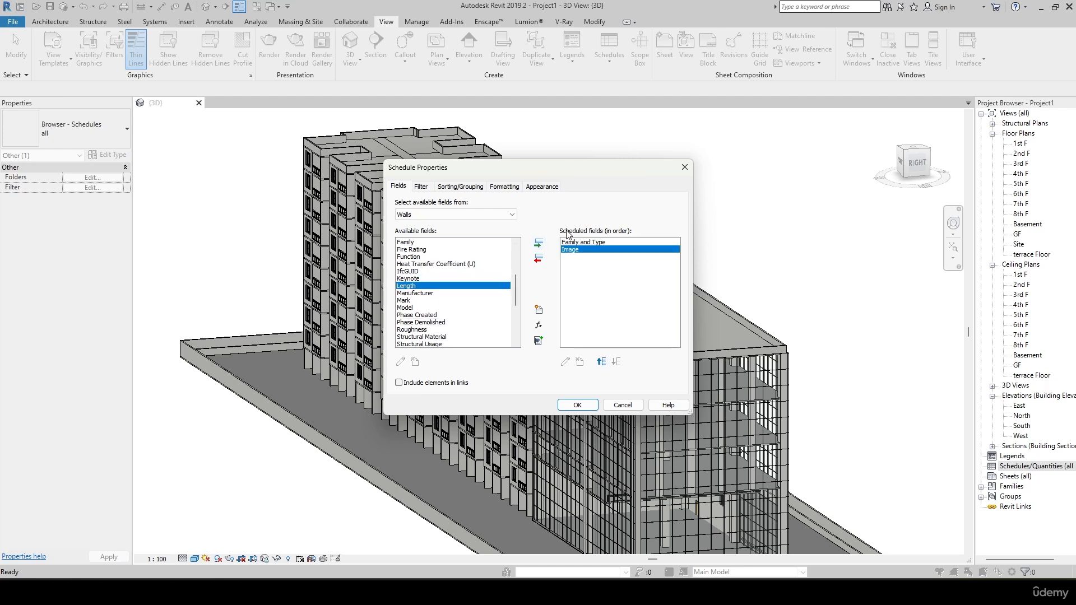
click(541, 247)
- Add the Width and Volume fields to the wall schedule after Length
scroll(465, 298, down, 2)
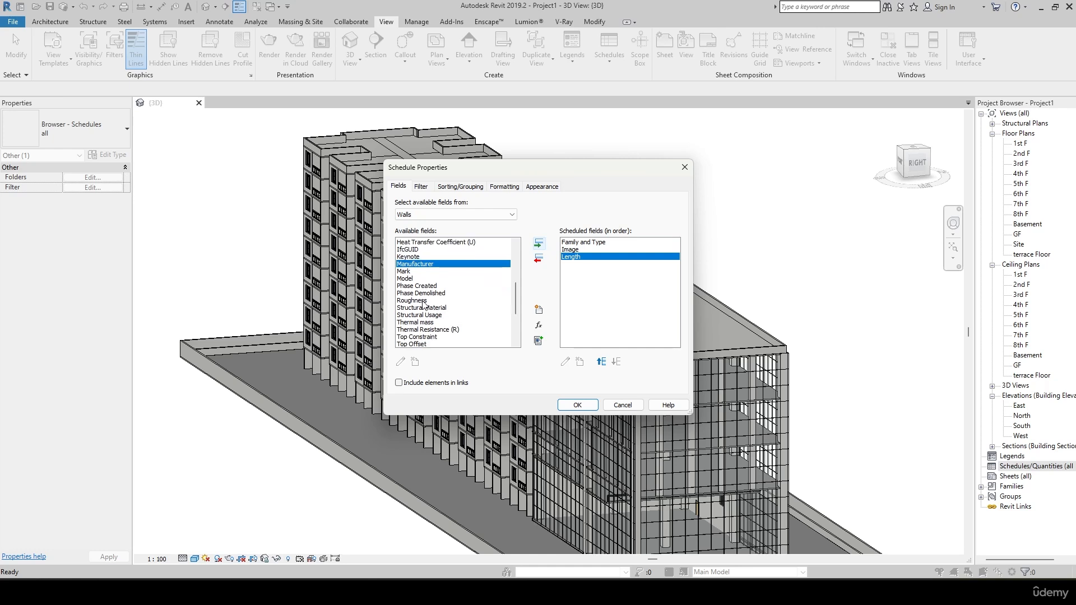
scroll(471, 298, down, 1)
click(412, 308)
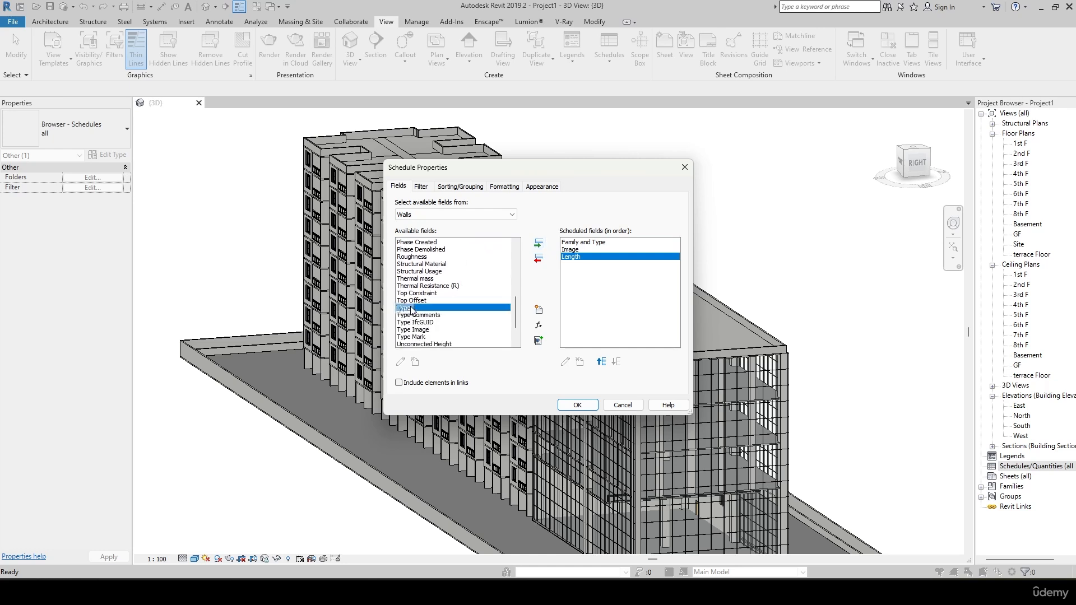
scroll(414, 311, down, 2)
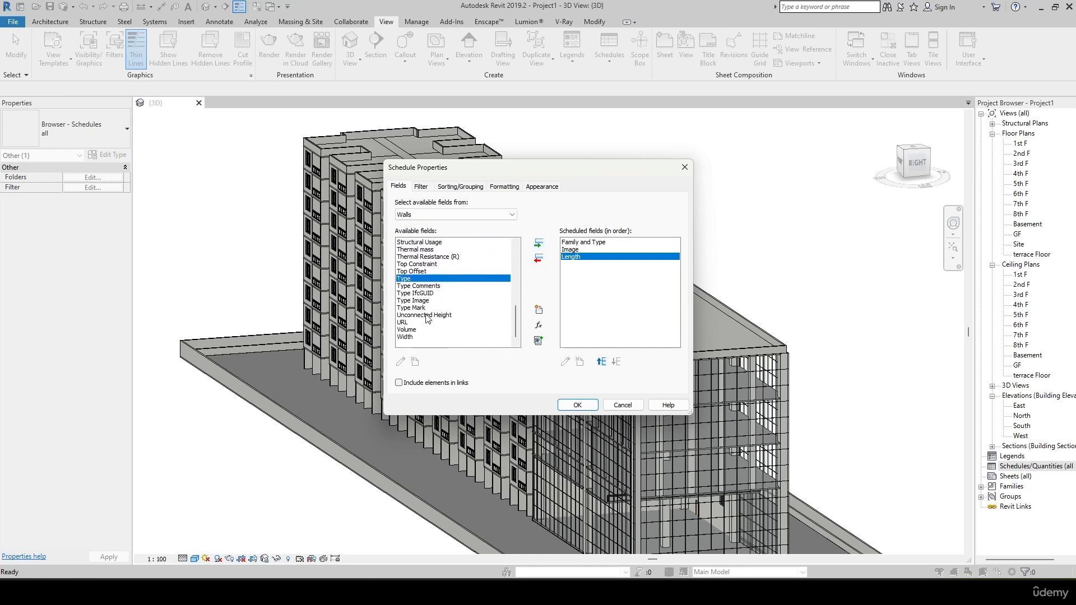
click(418, 330)
click(419, 336)
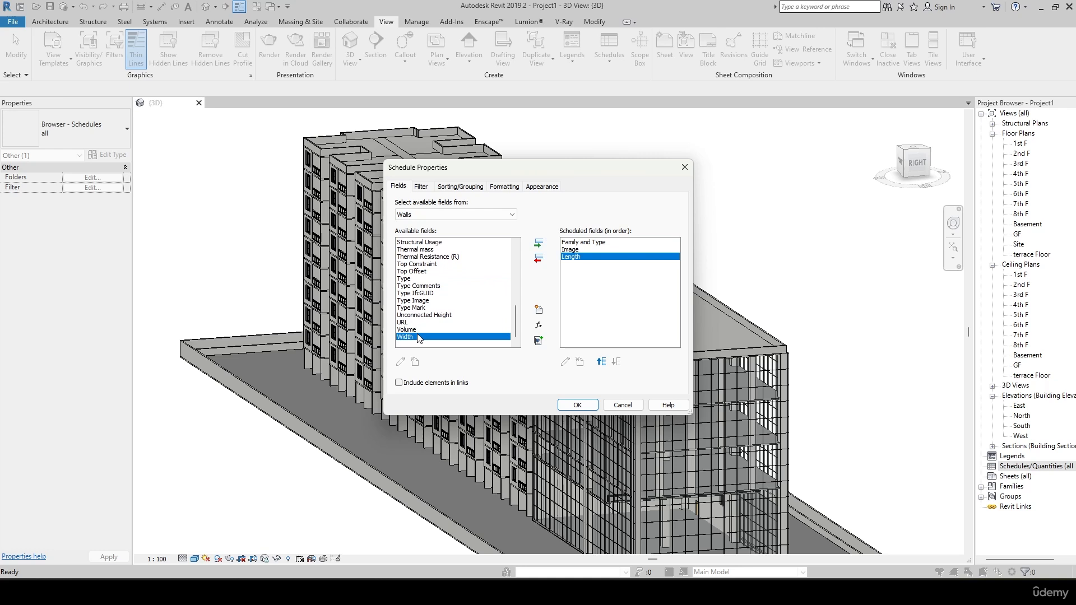
click(538, 244)
click(539, 243)
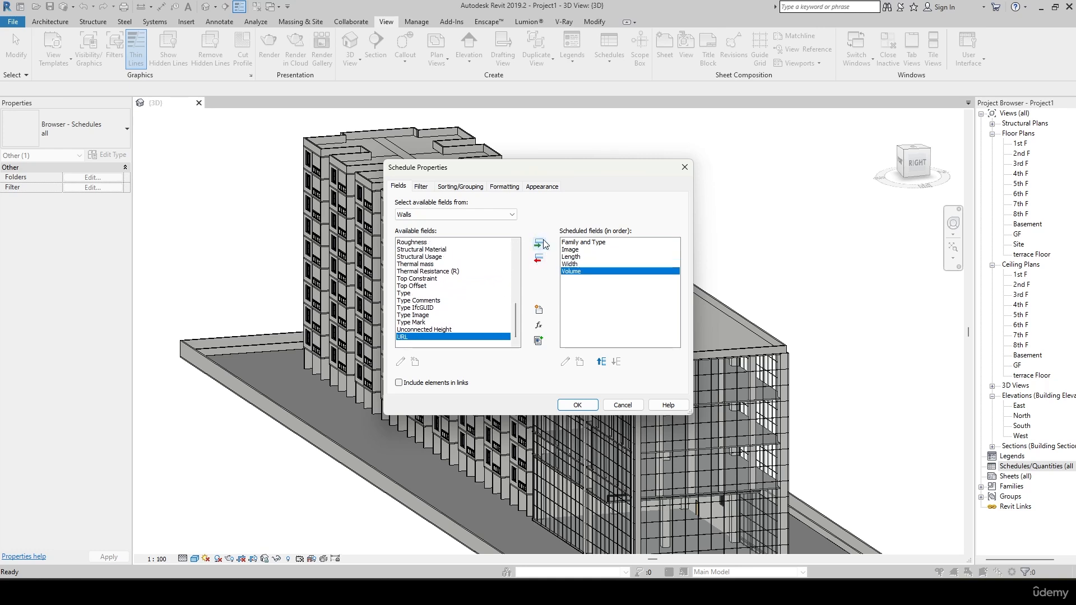
- Add the Cost field as the last scheduled field and generate the wall schedule
scroll(434, 305, up, 10)
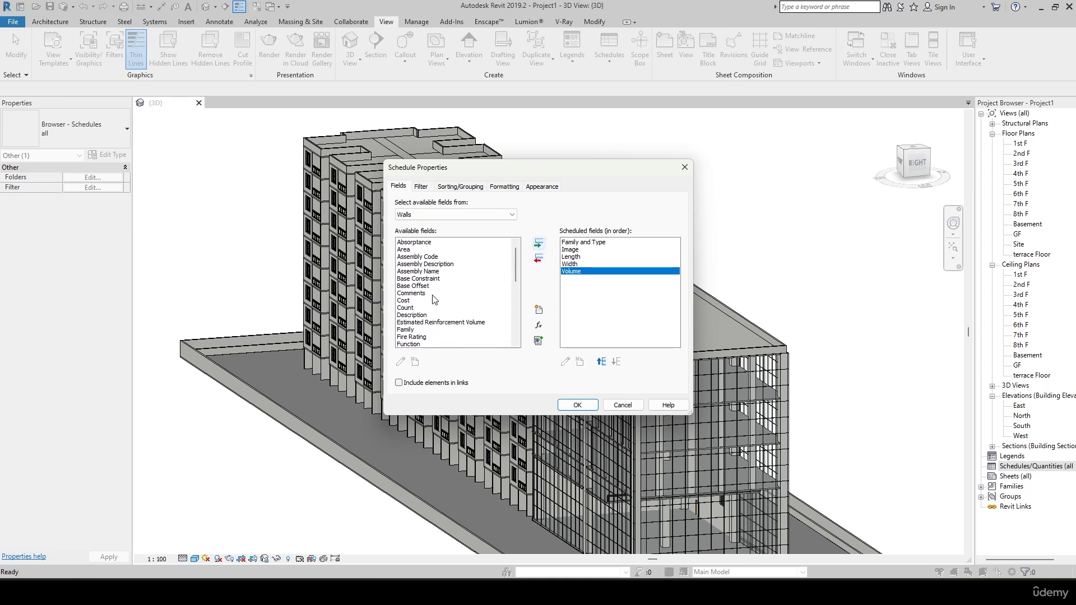
click(424, 301)
click(539, 243)
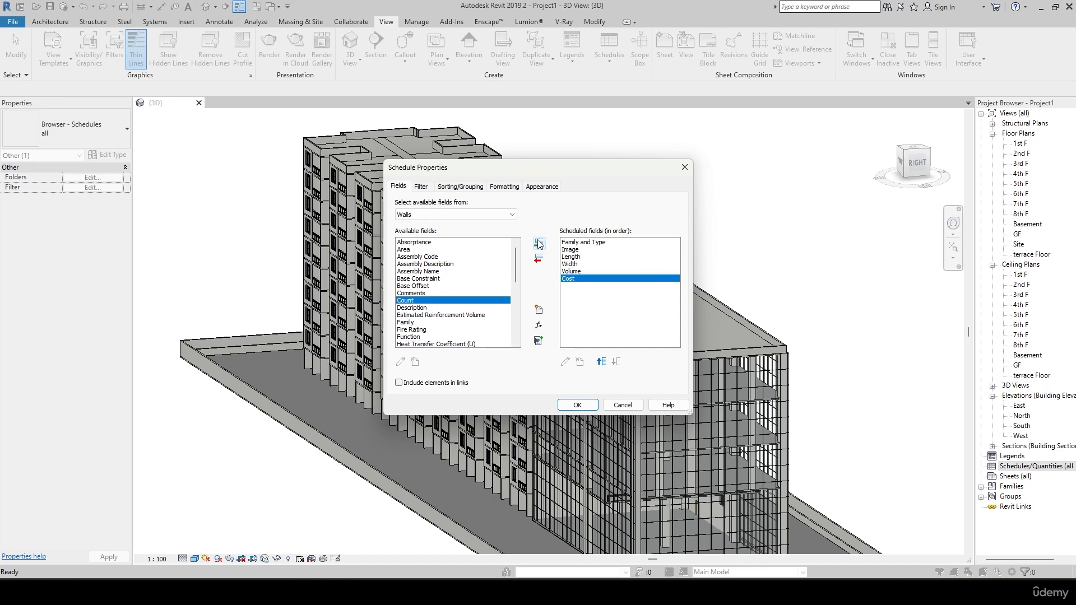
click(579, 406)
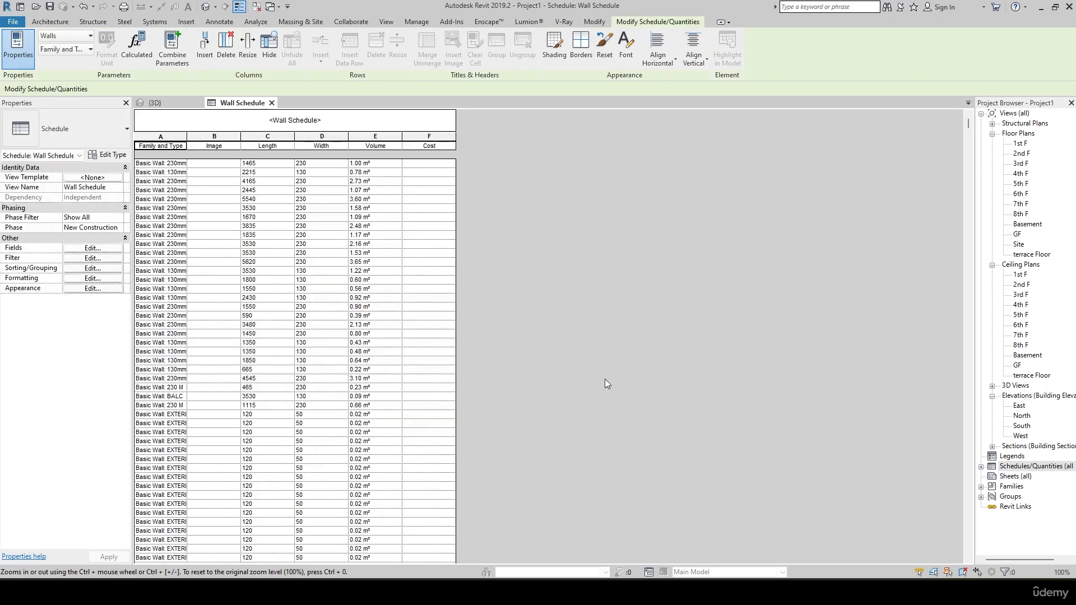
- Look through the generated wall rows and widen the schedule's Family and Type column
scroll(348, 286, down, 10)
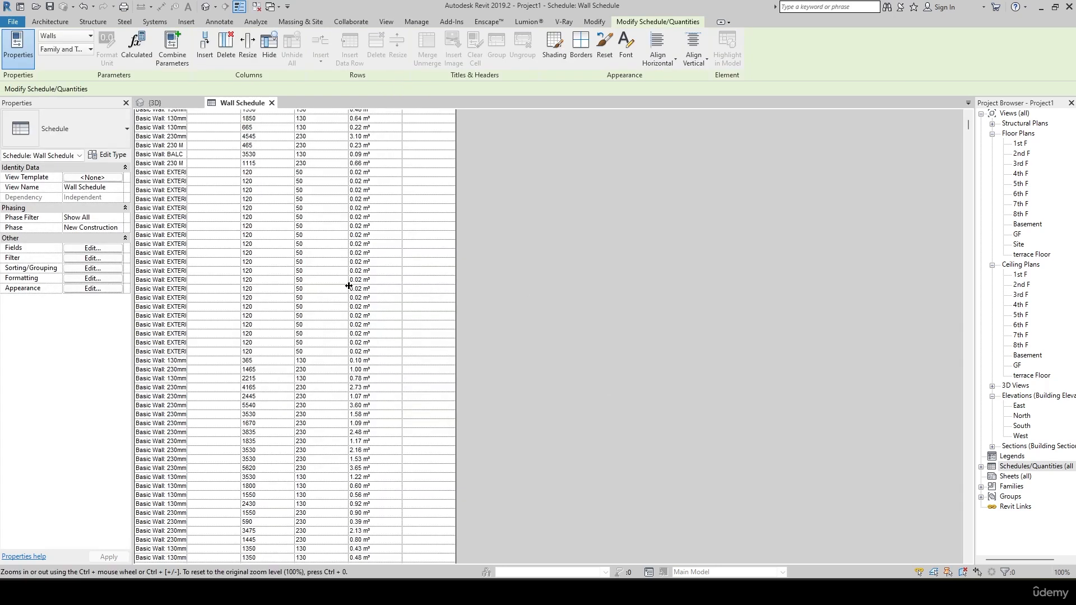
scroll(348, 286, down, 4)
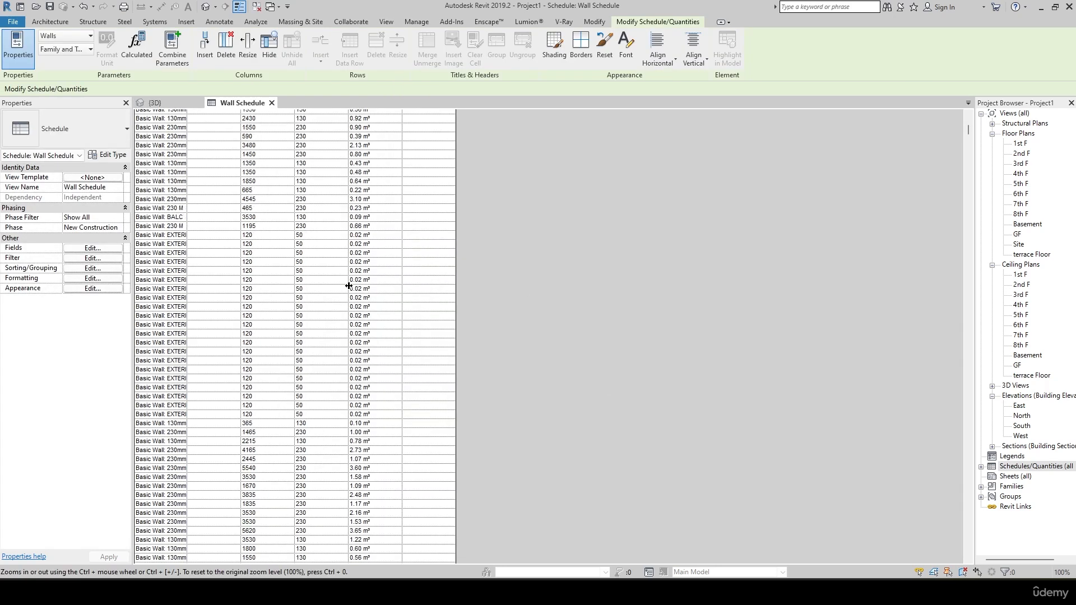
scroll(274, 230, down, 4)
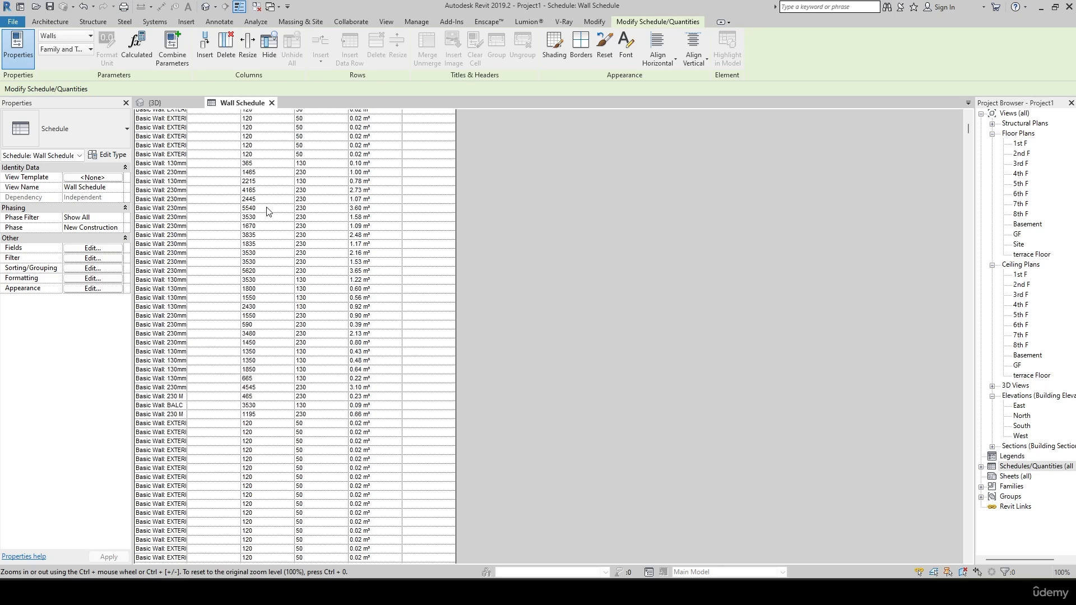
scroll(246, 140, up, 15)
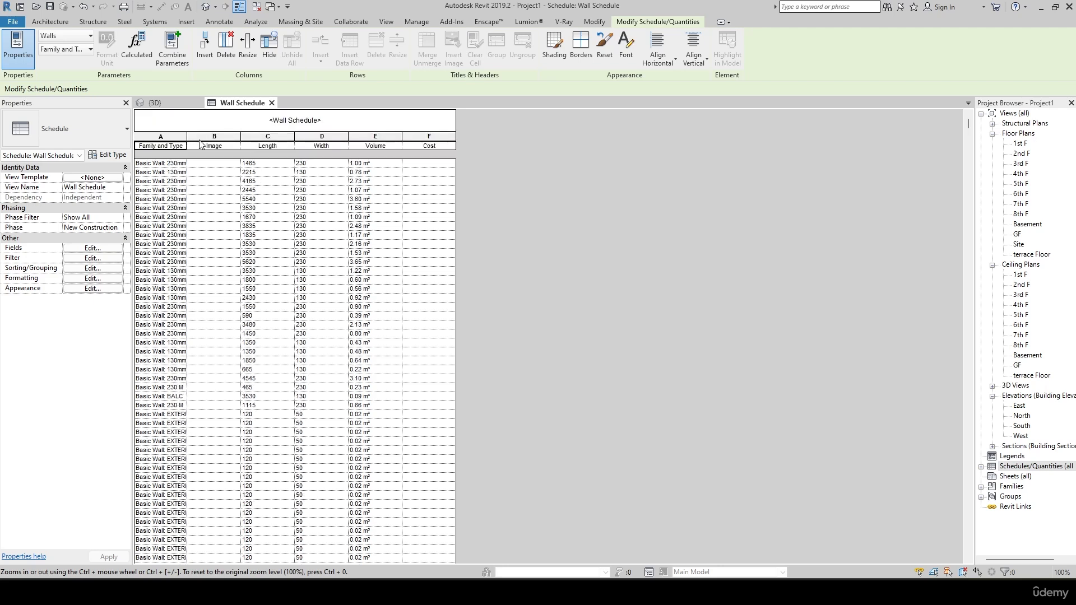
drag(187, 135, 216, 135)
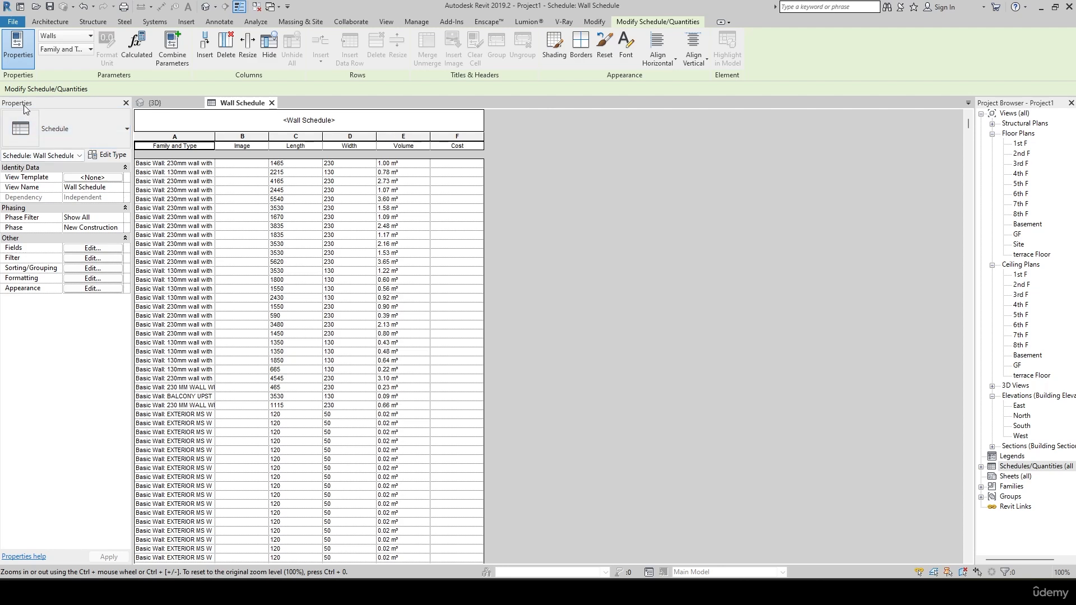
- Filter the wall schedule so that it lists only walls whose Length equals 120
click(95, 248)
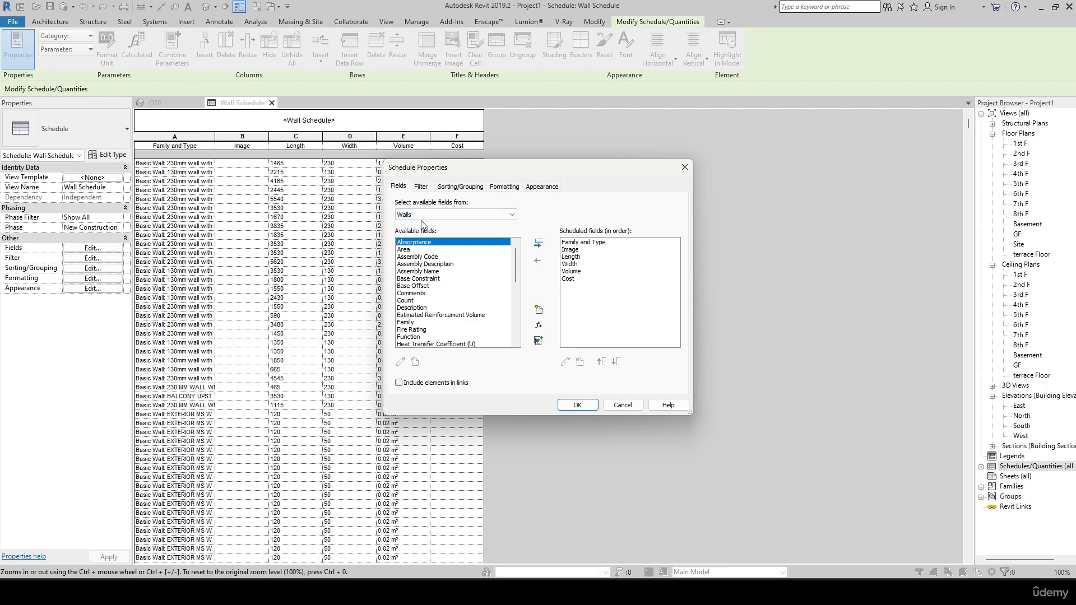
click(419, 188)
click(458, 205)
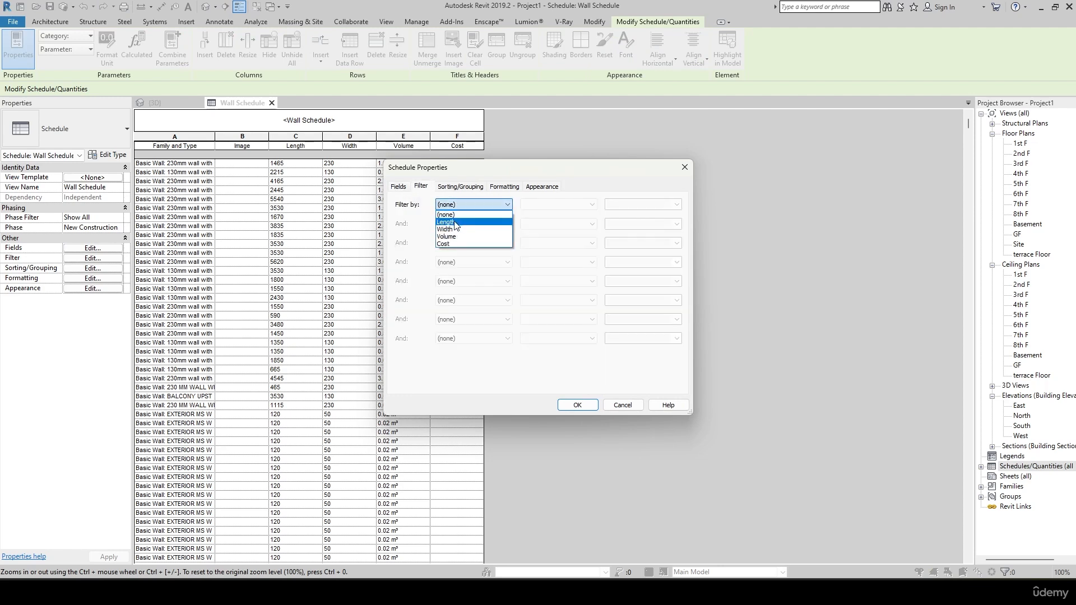
click(455, 223)
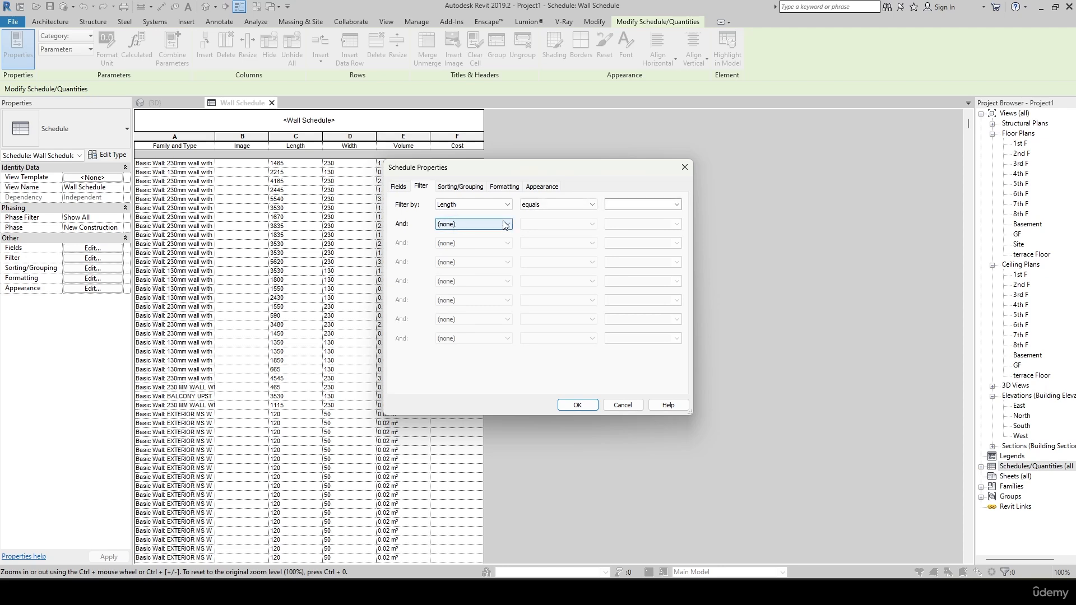
click(676, 205)
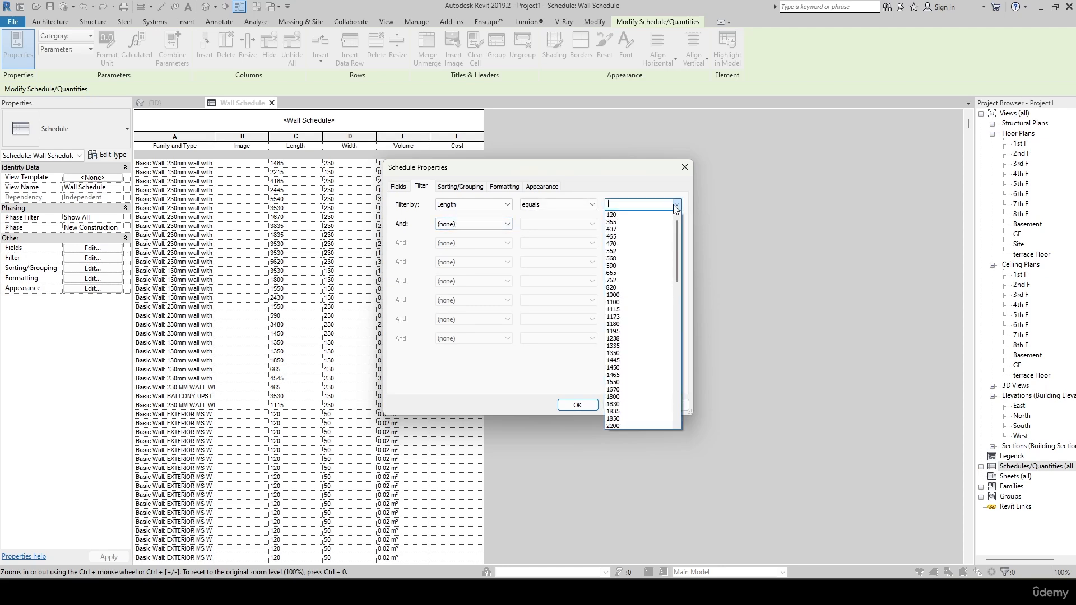
click(626, 215)
drag(566, 179, 720, 127)
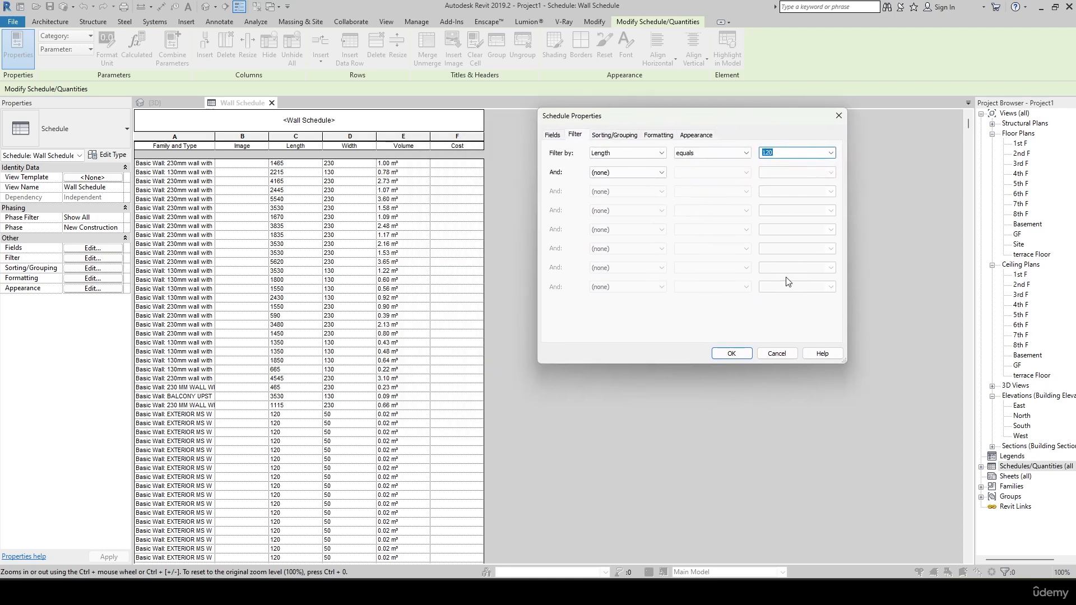
click(732, 354)
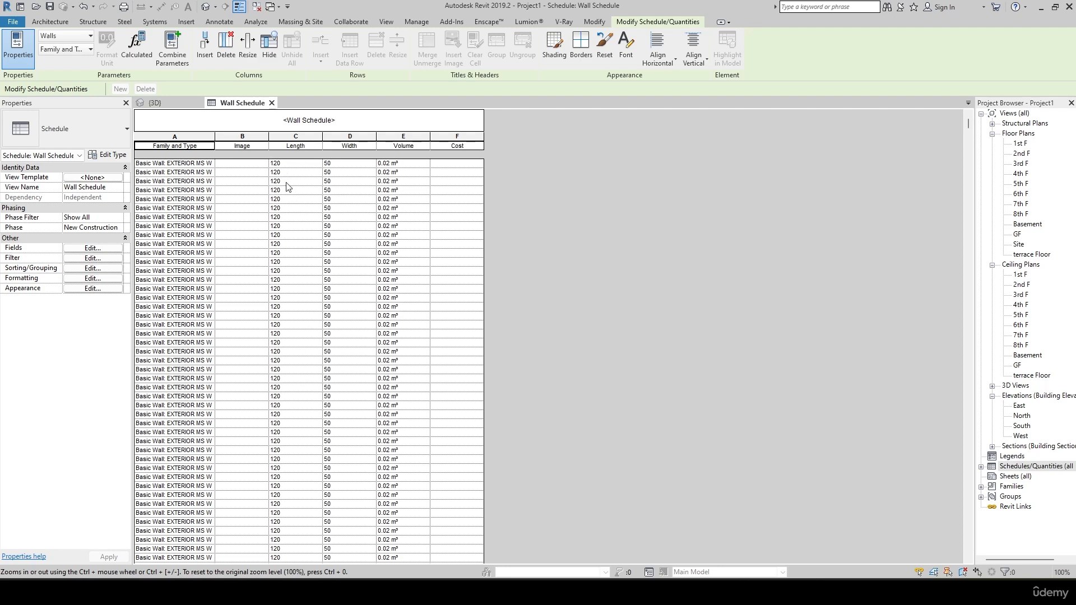
scroll(297, 301, down, 3)
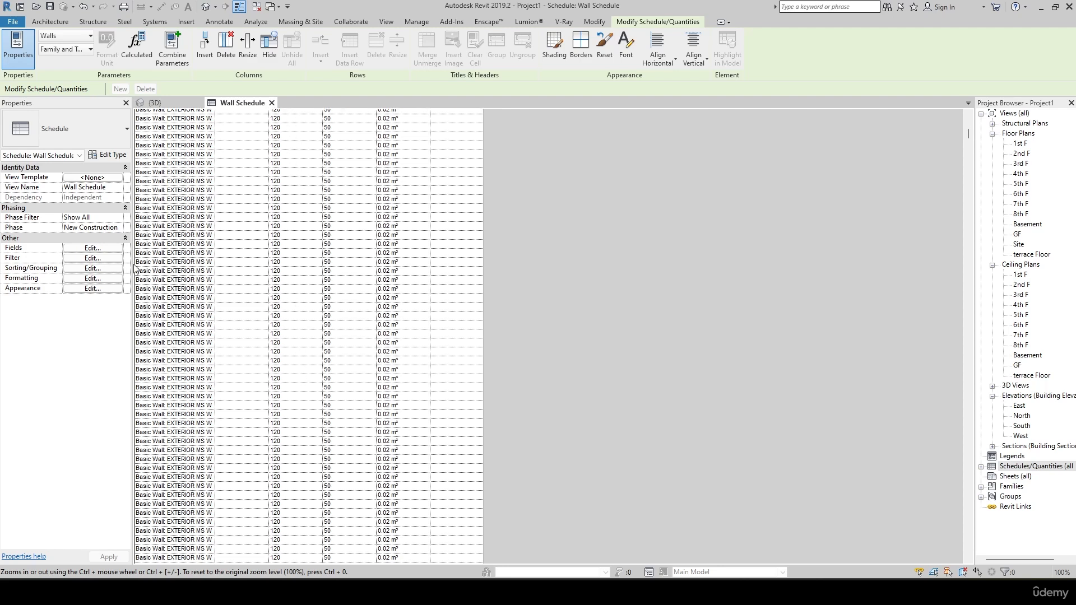
- Change the wall schedule's filter to Volume equals 144.46 m³ and apply it
click(93, 247)
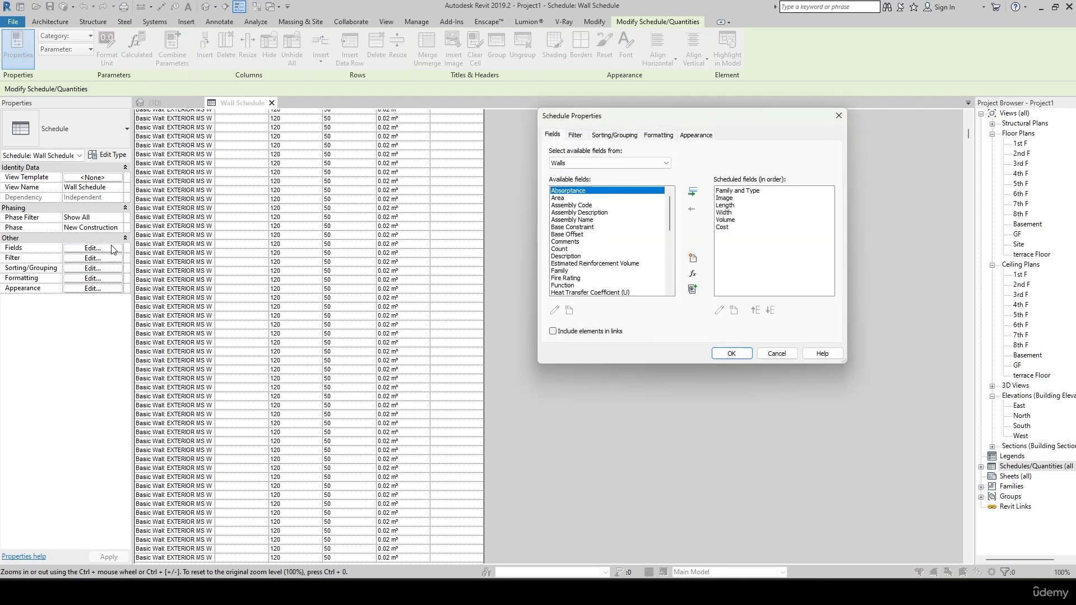
click(579, 135)
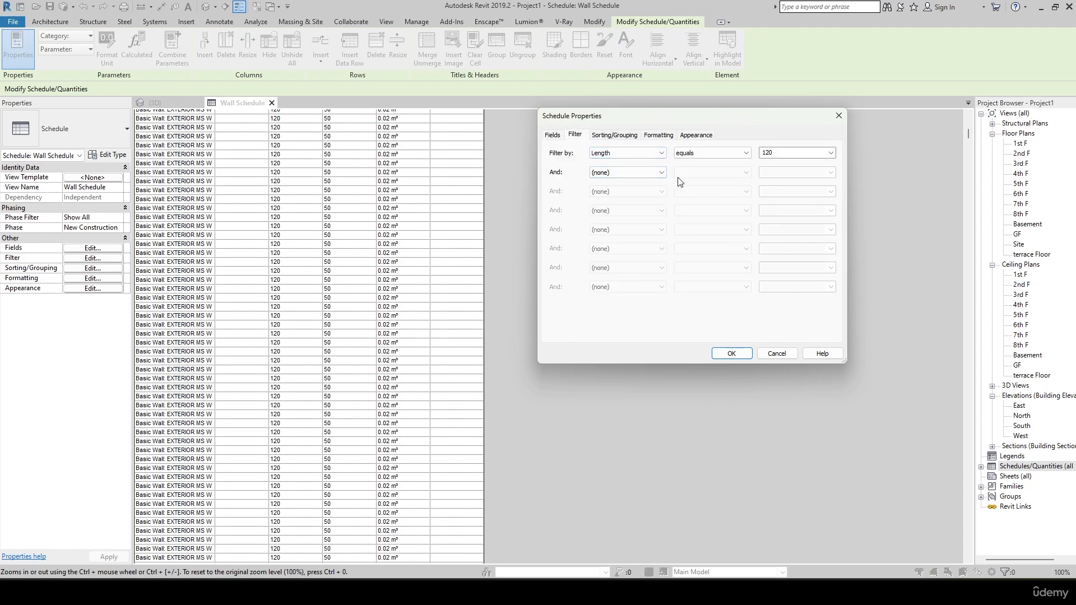
click(639, 154)
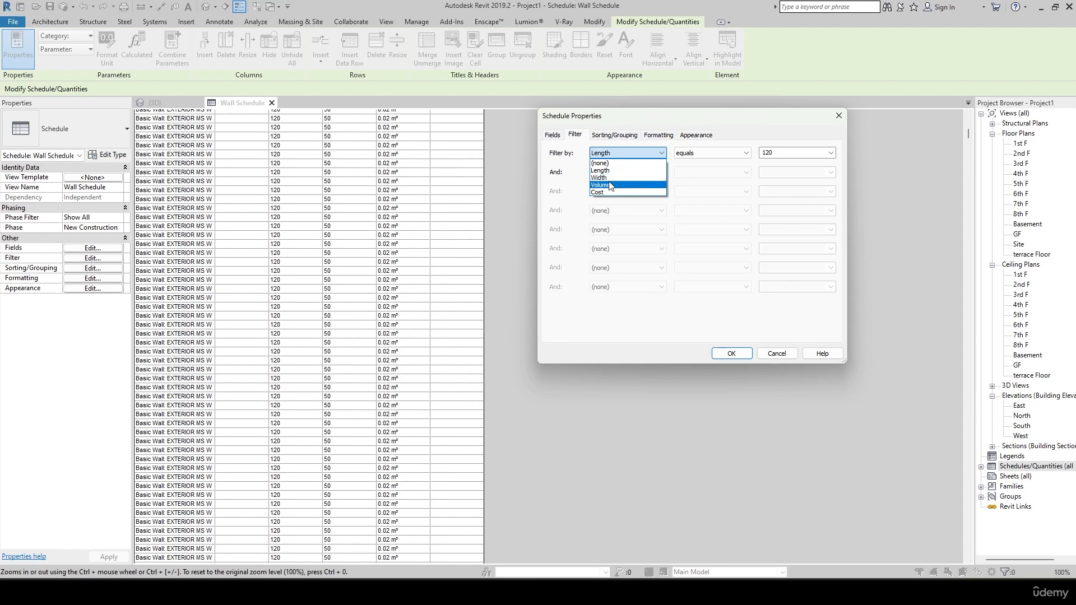
click(616, 185)
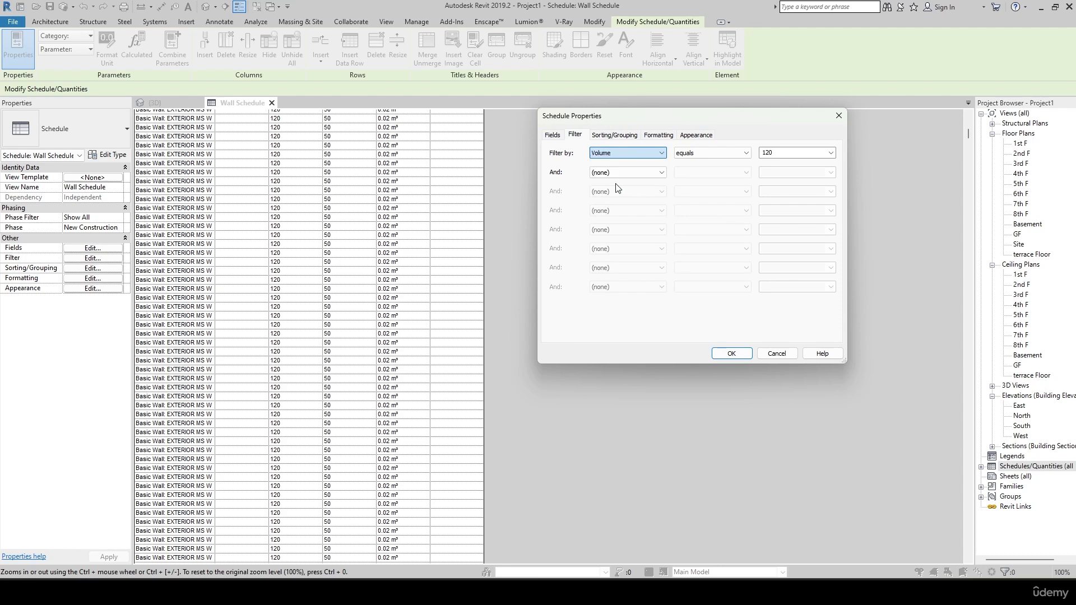
click(785, 155)
click(831, 153)
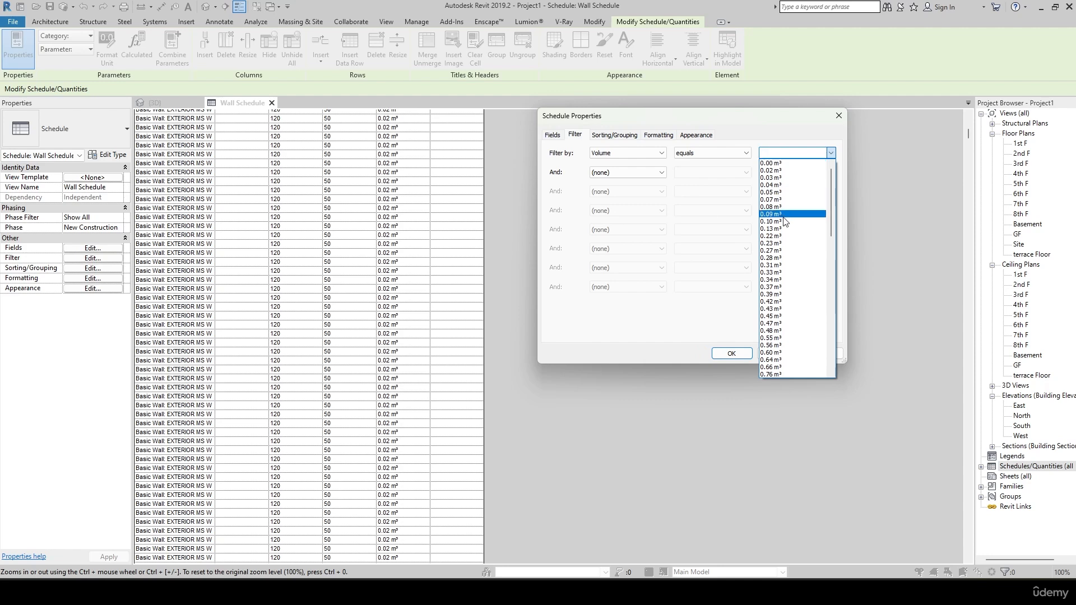
scroll(784, 239, down, 15)
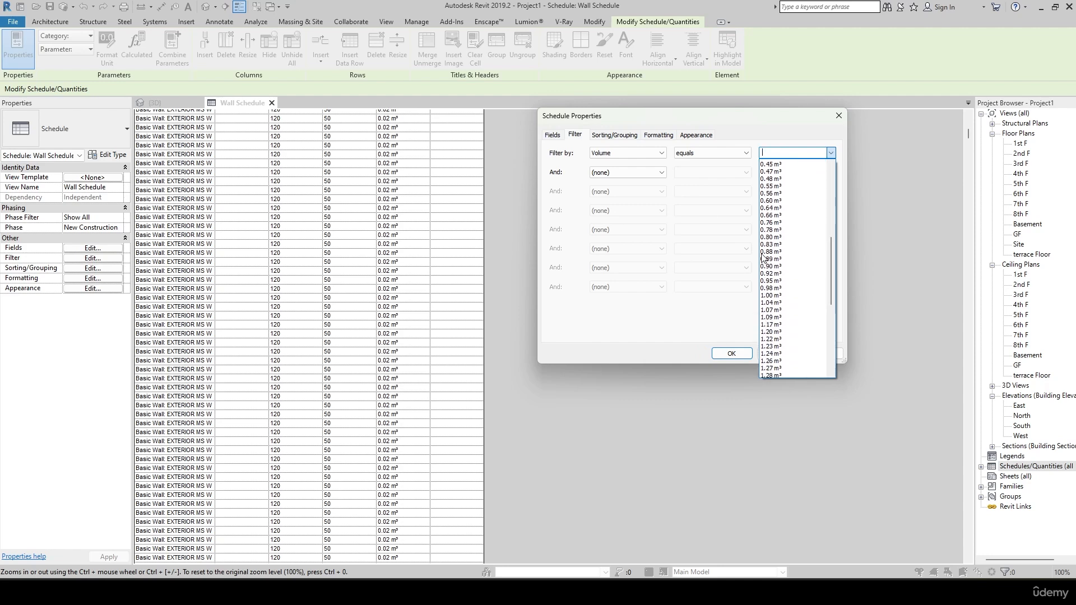
scroll(790, 358, down, 3)
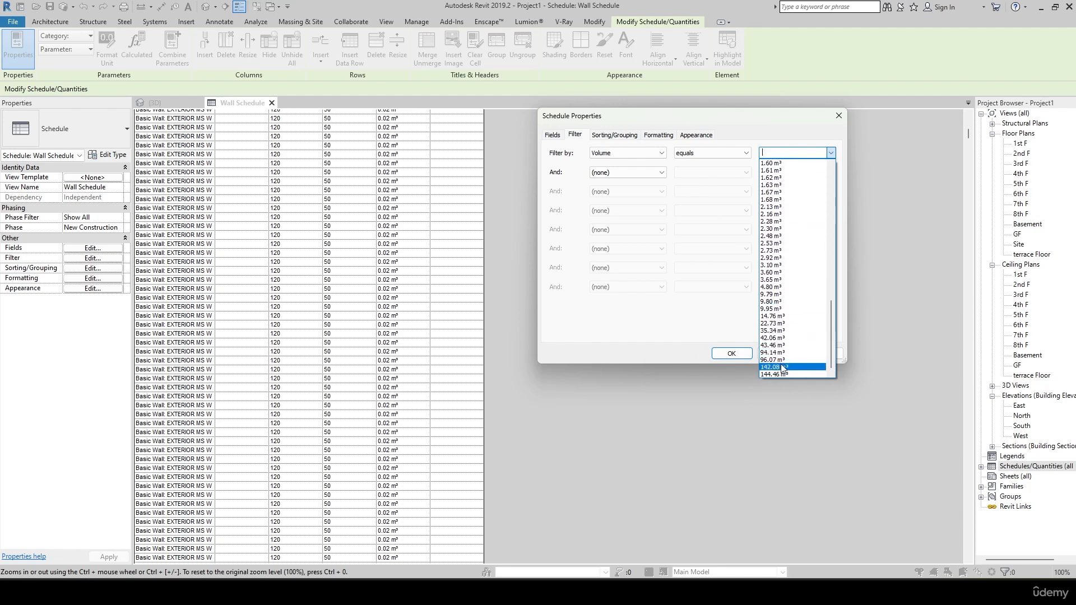
click(782, 372)
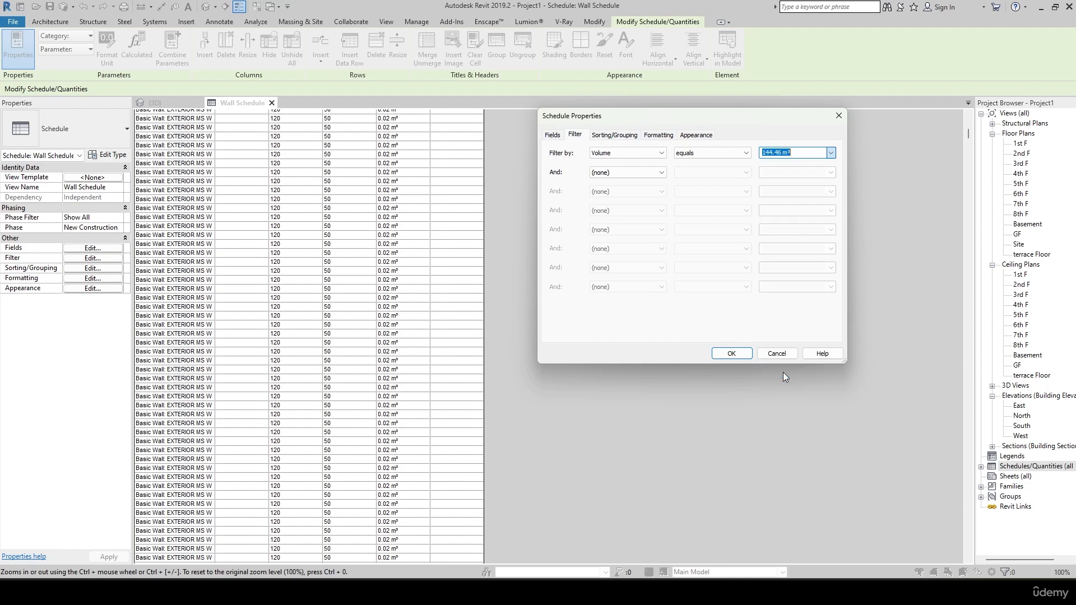
click(731, 353)
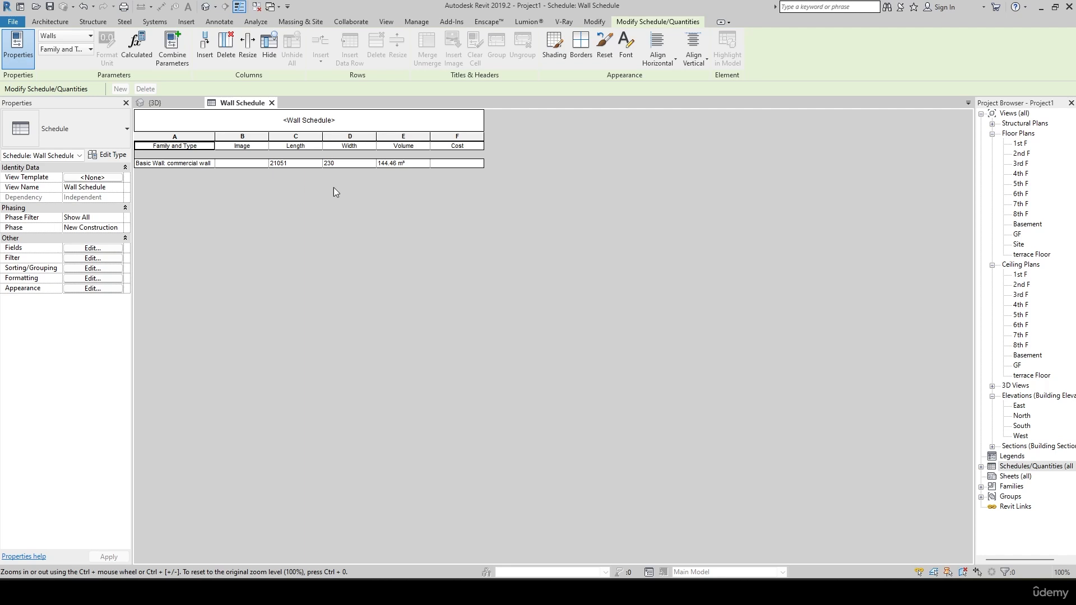
- Set the wall schedule's filter to none and sort the rows by Family and Type in ascending order
click(93, 249)
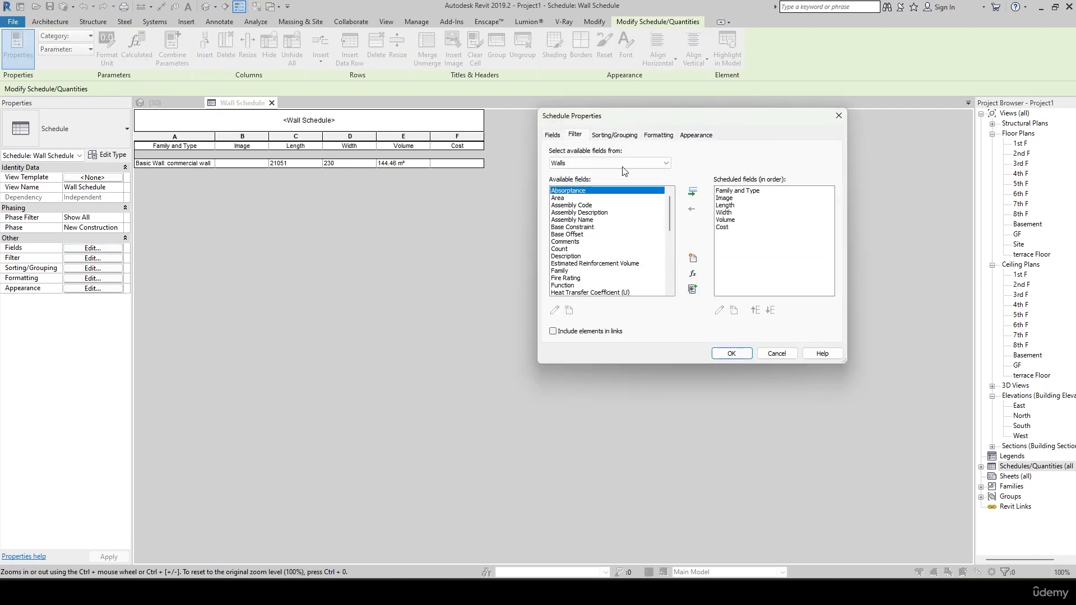
click(627, 153)
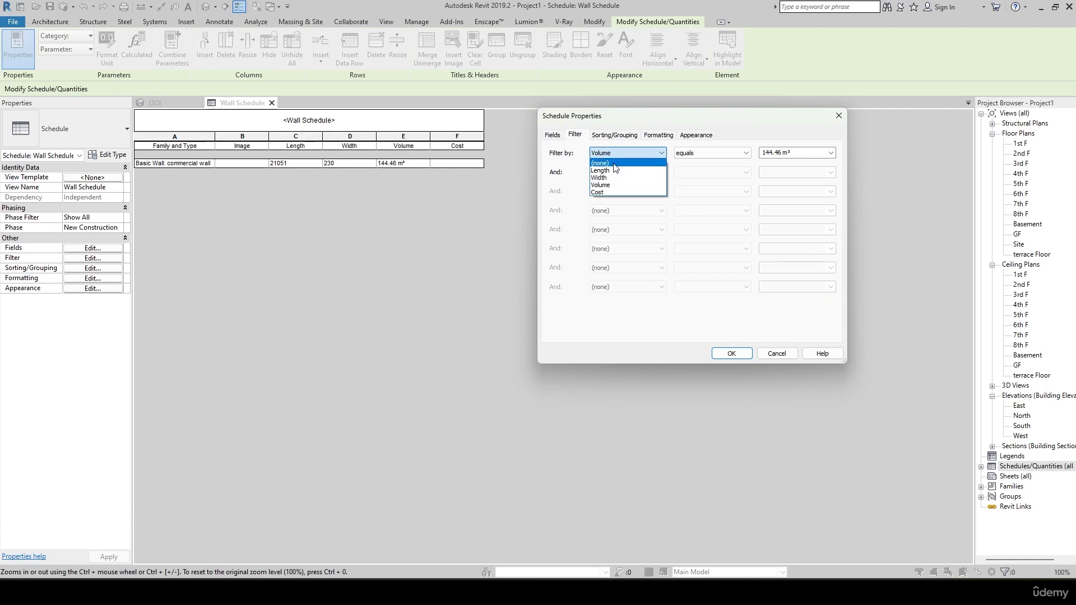
click(611, 163)
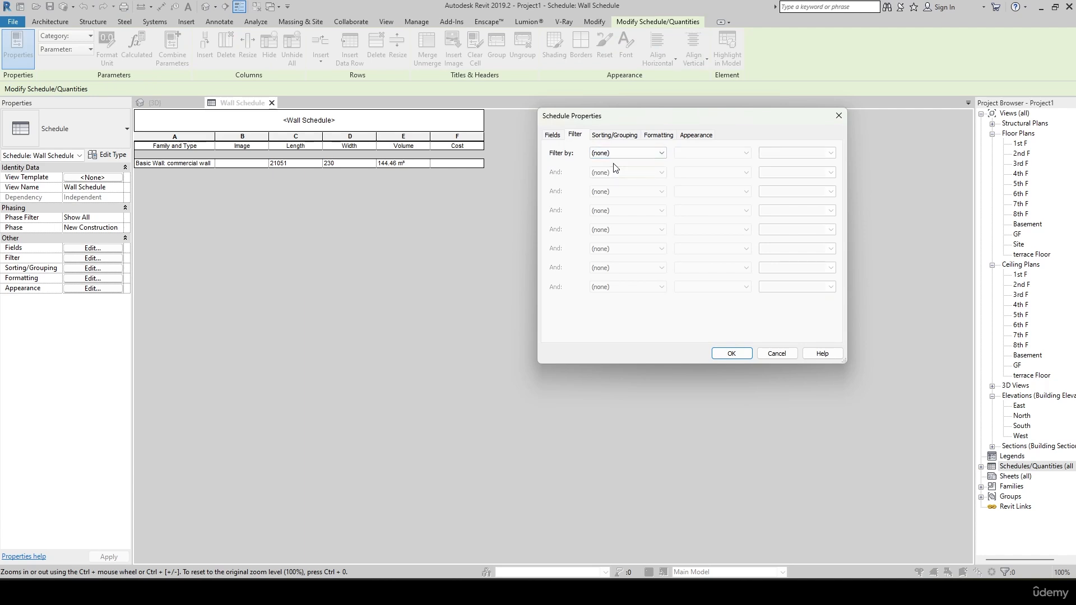
click(622, 135)
click(647, 153)
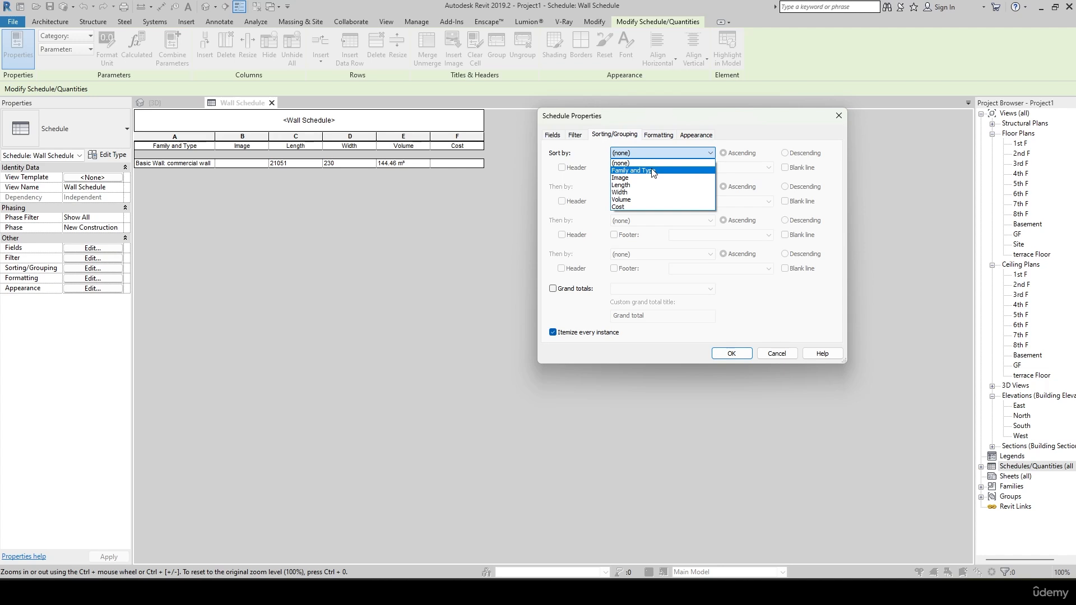
click(657, 171)
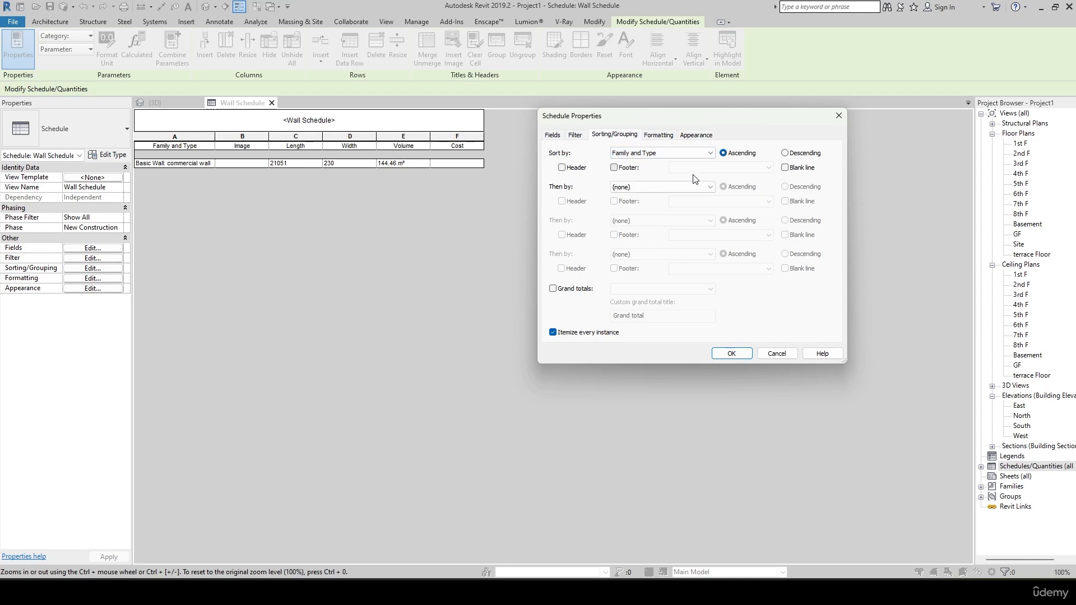
click(732, 353)
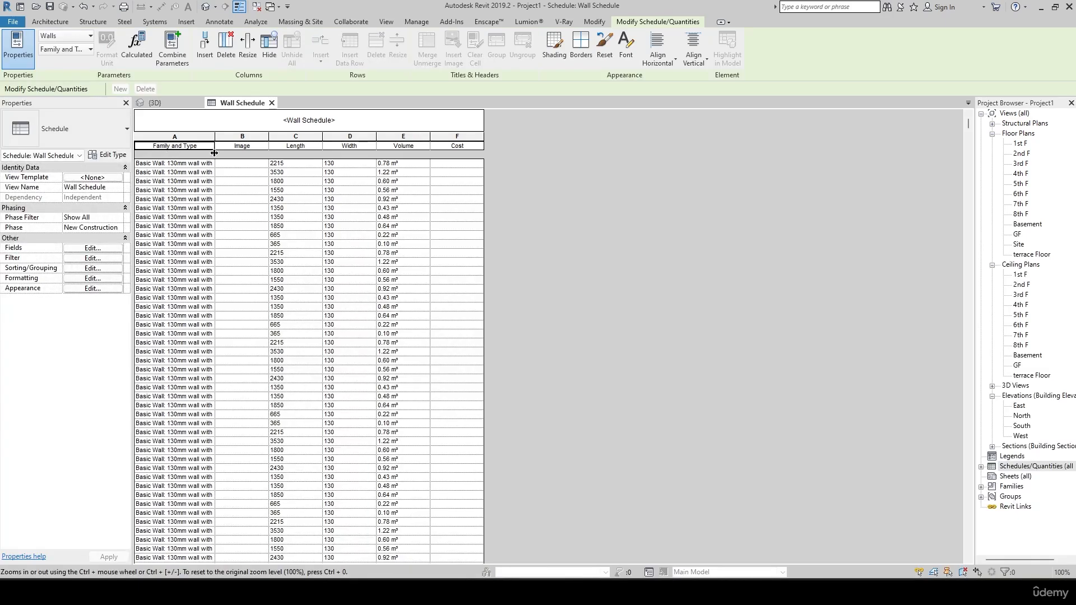
- Widen the Family and Type column further and look through the sorted rows as far as the balcony upstand walls
drag(215, 139, 238, 133)
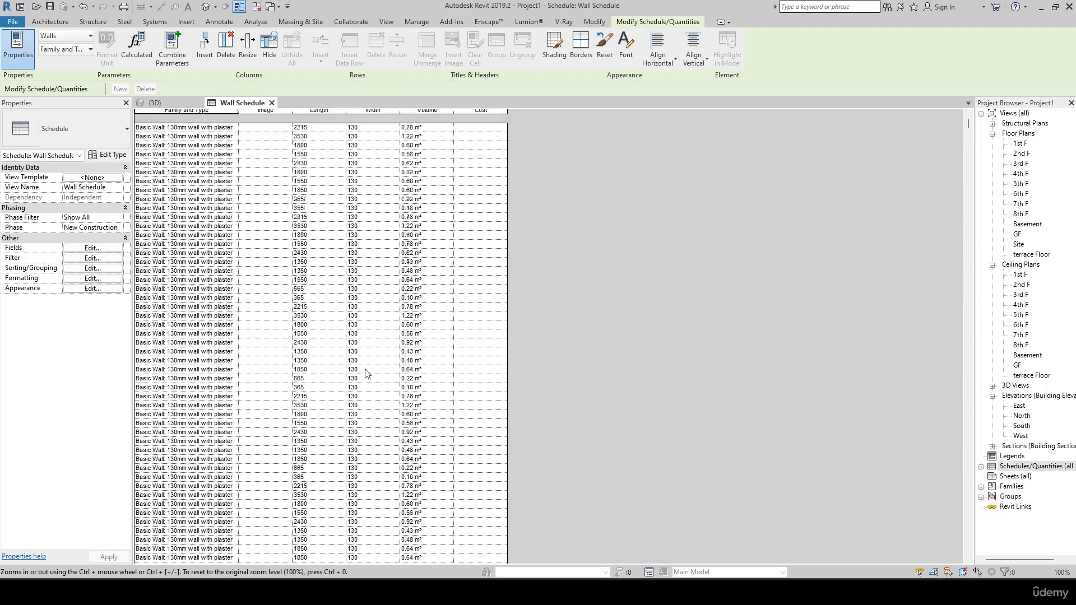
scroll(363, 308, down, 3)
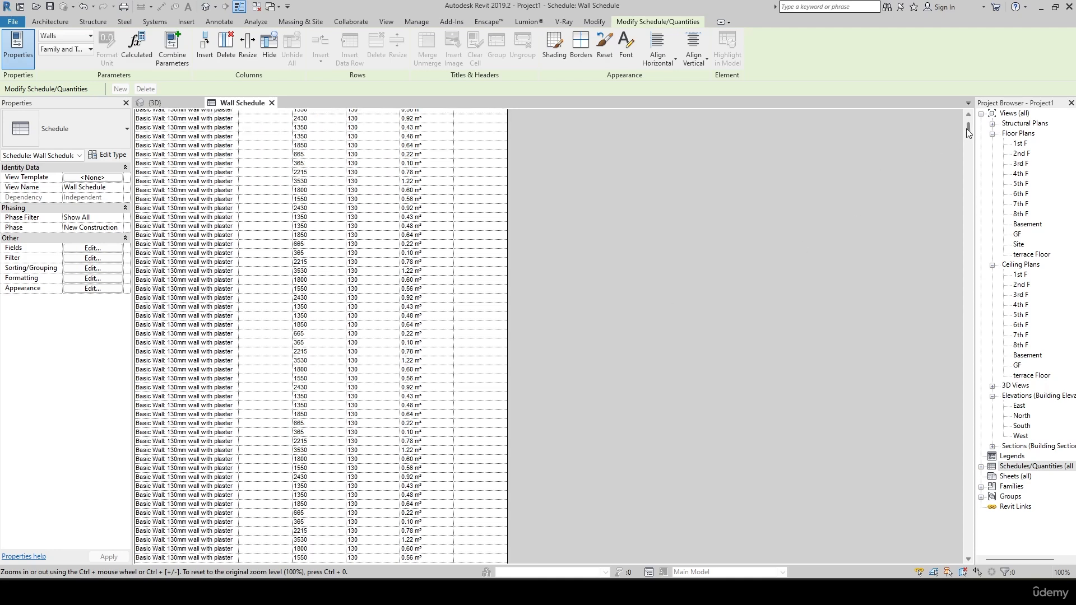
drag(966, 129, 994, 374)
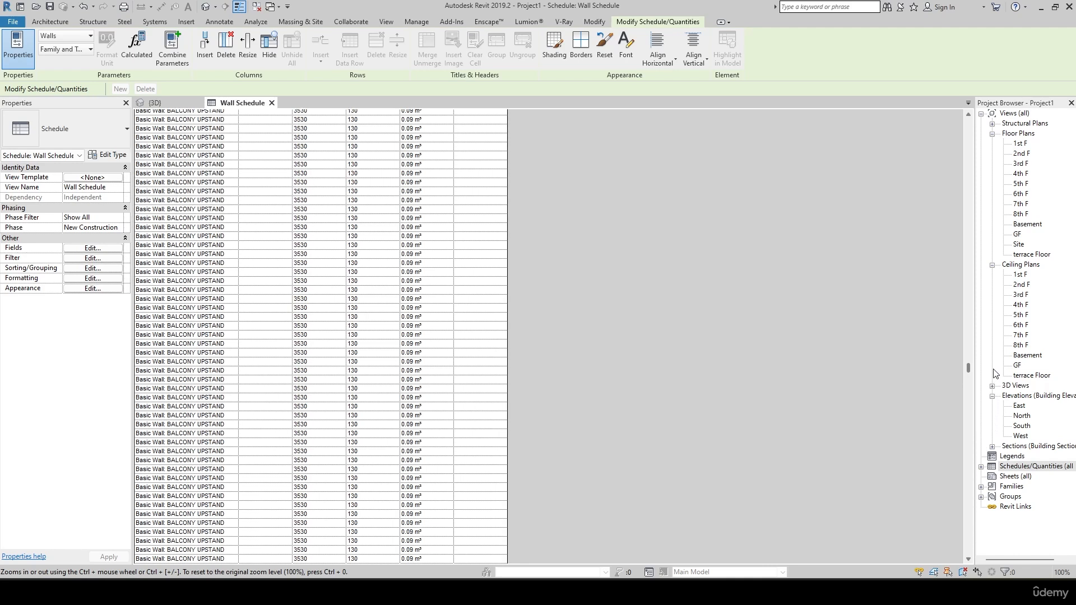
click(273, 263)
scroll(465, 254, up, 15)
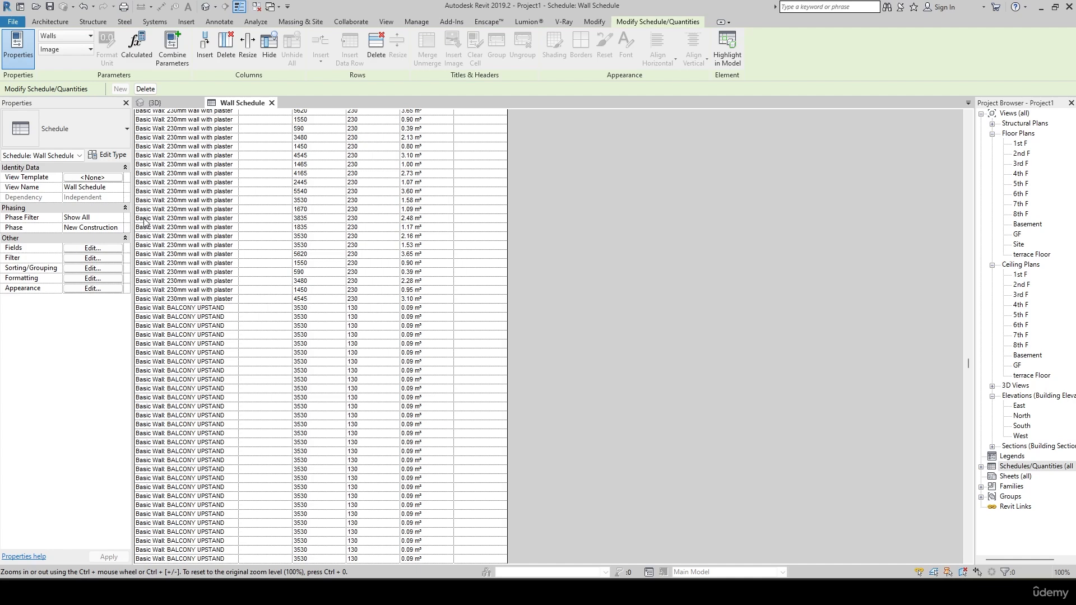
- Review the wall schedule's field, sorting, formatting and appearance settings, and look through its rows
click(84, 248)
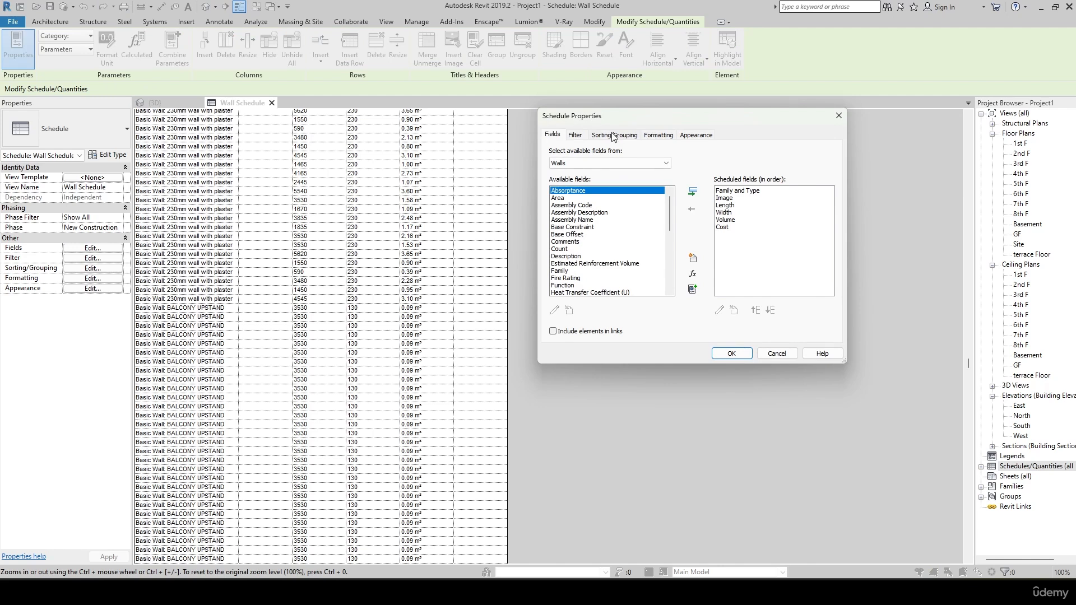
click(613, 136)
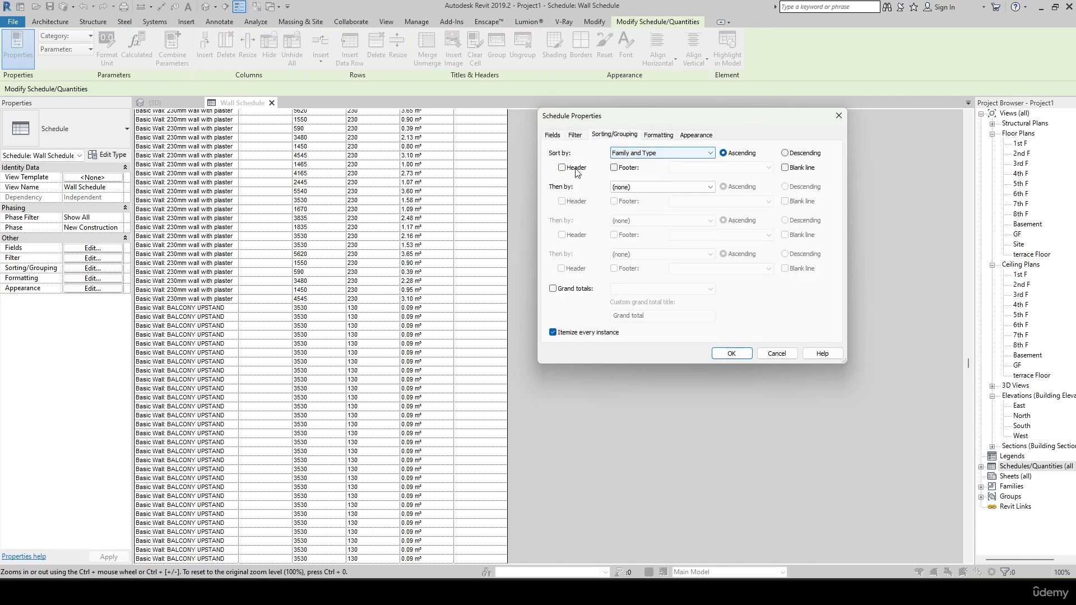
click(651, 136)
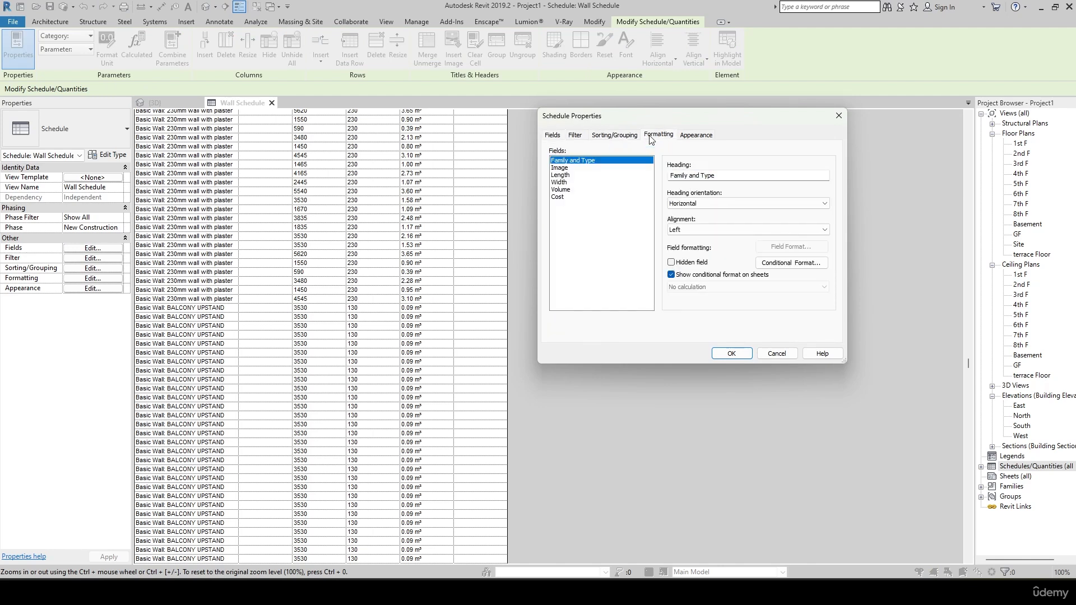
click(705, 136)
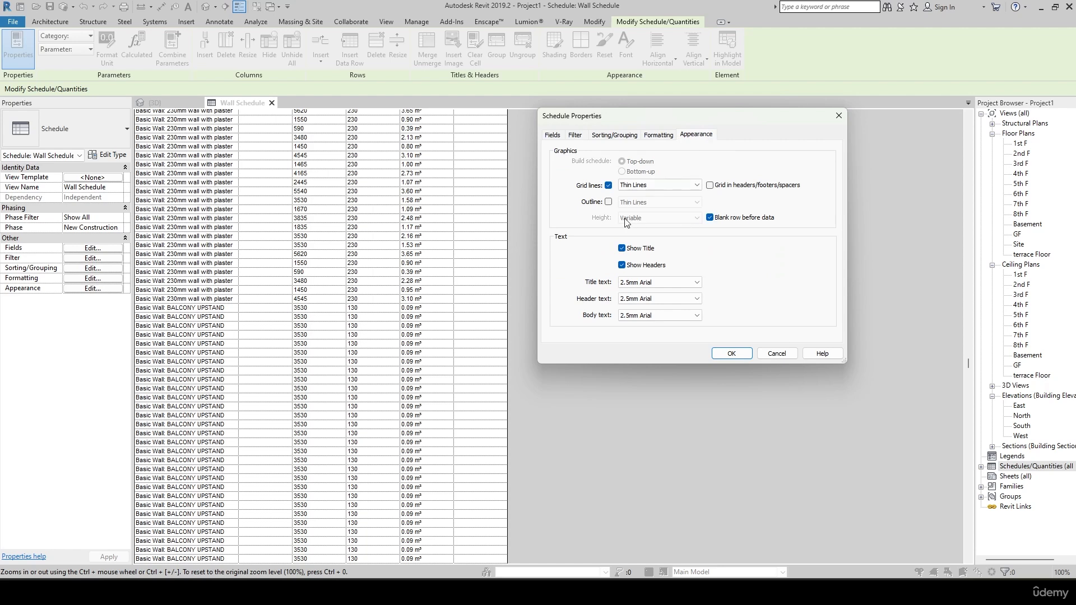
click(735, 354)
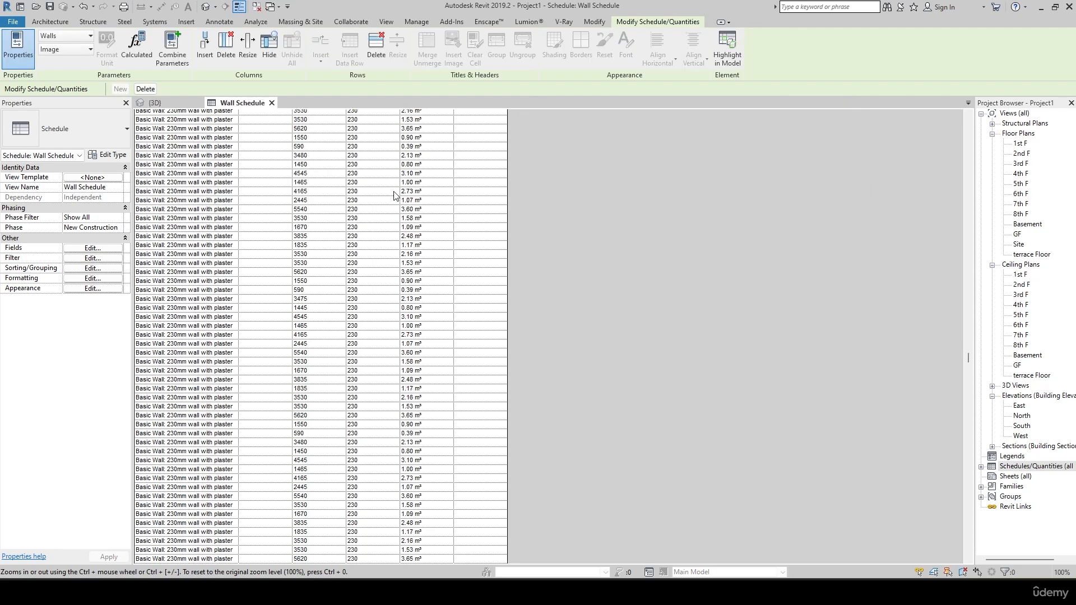
scroll(395, 160, down, 4)
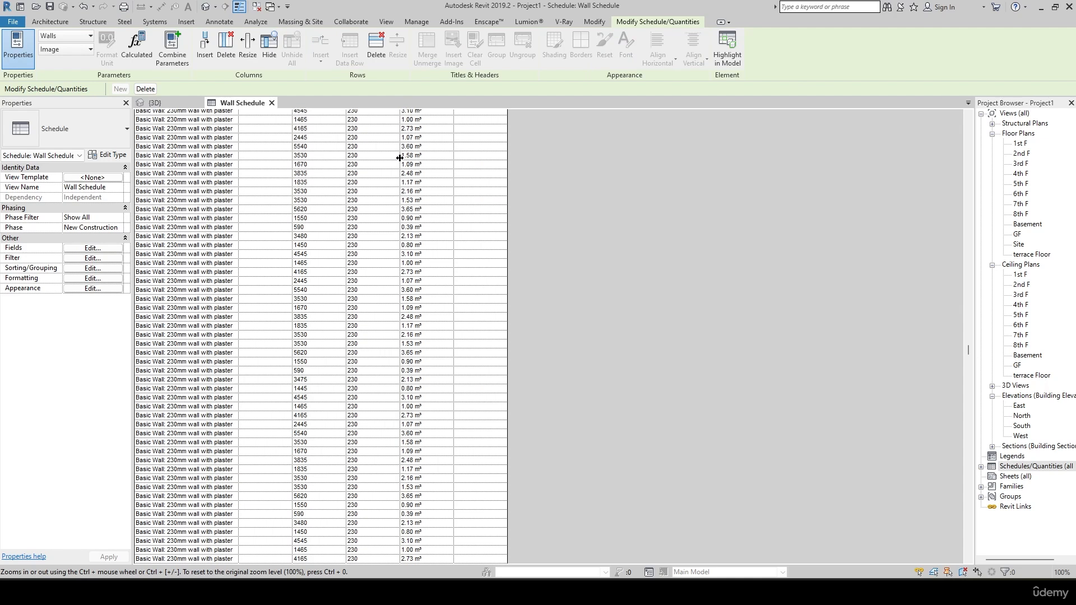
scroll(390, 151, down, 1)
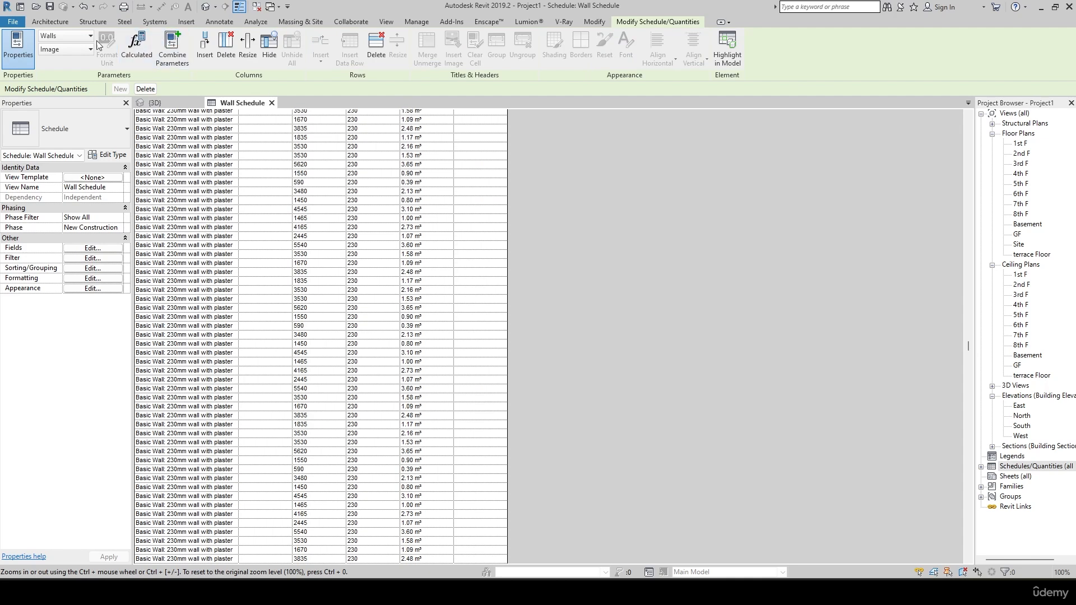
- Try to export the wall schedule report as the delimited text file Wall Schedule.txt, with This PC as the save location
click(14, 24)
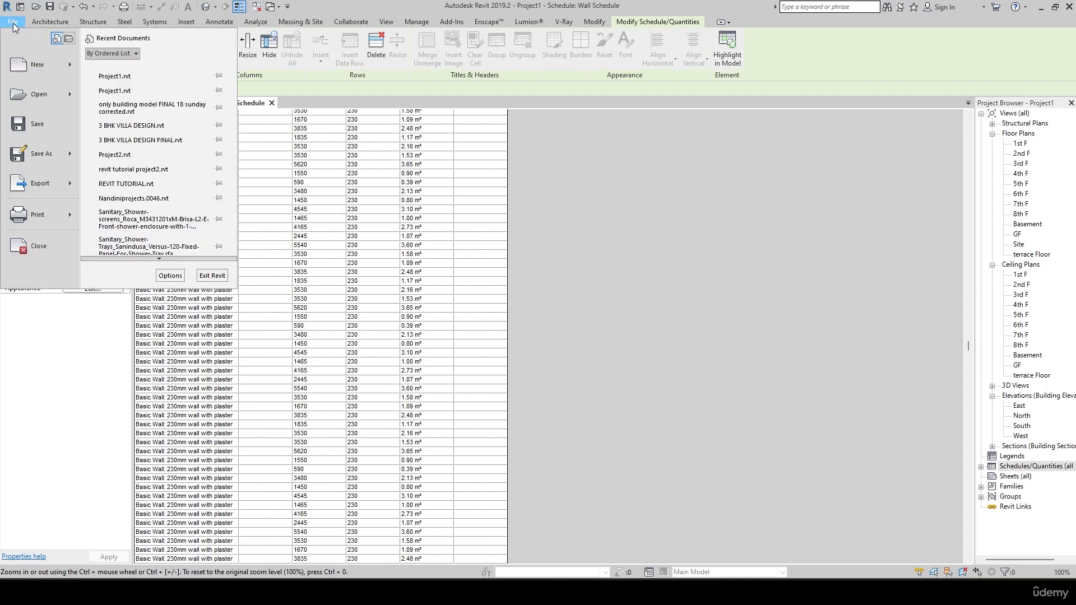
mouse_move(69, 183)
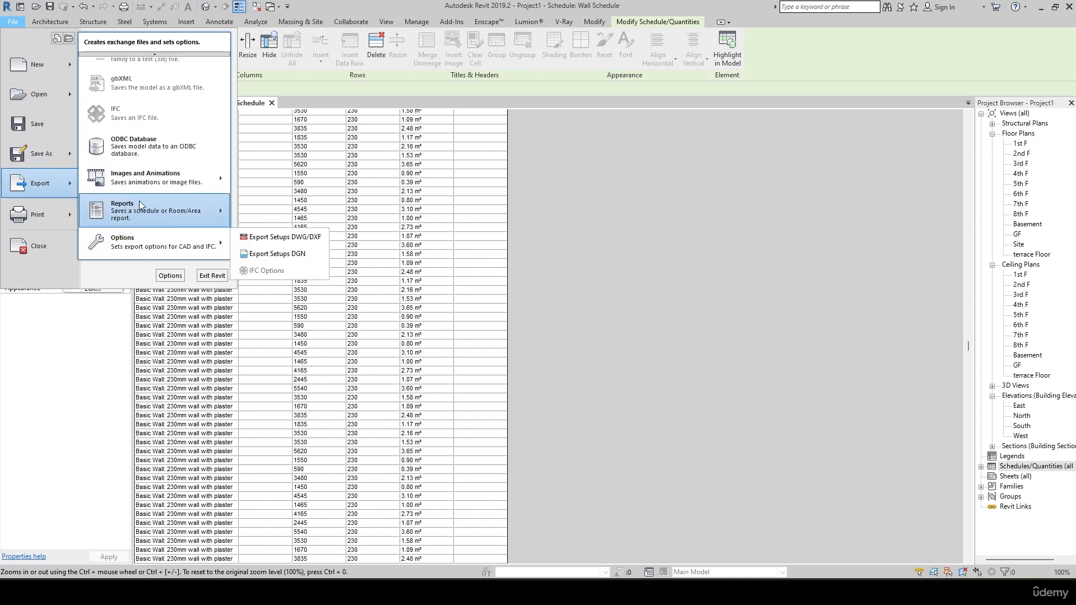
mouse_move(139, 201)
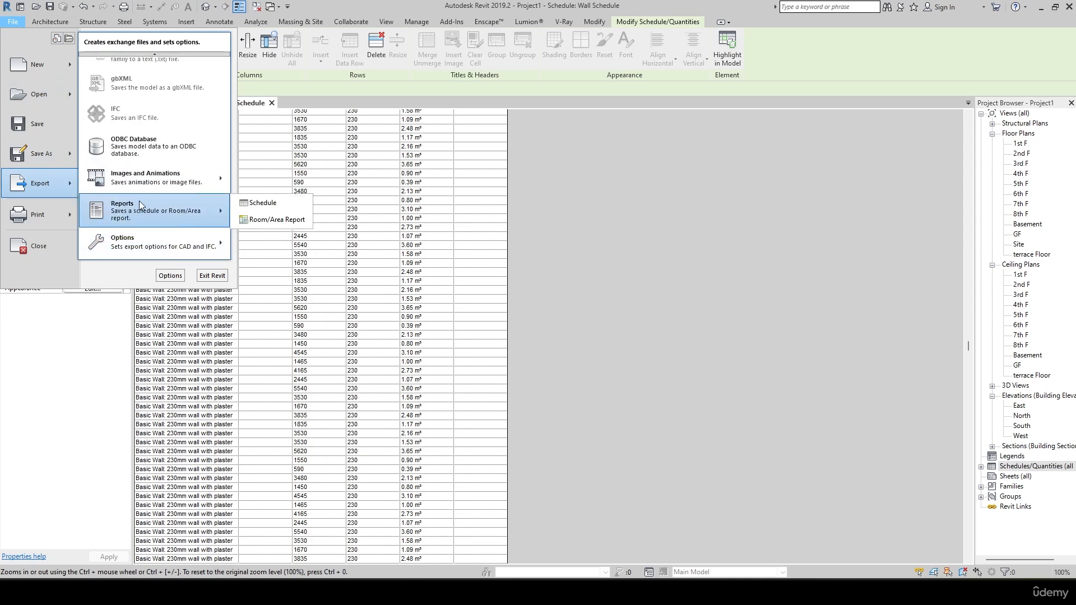
click(263, 203)
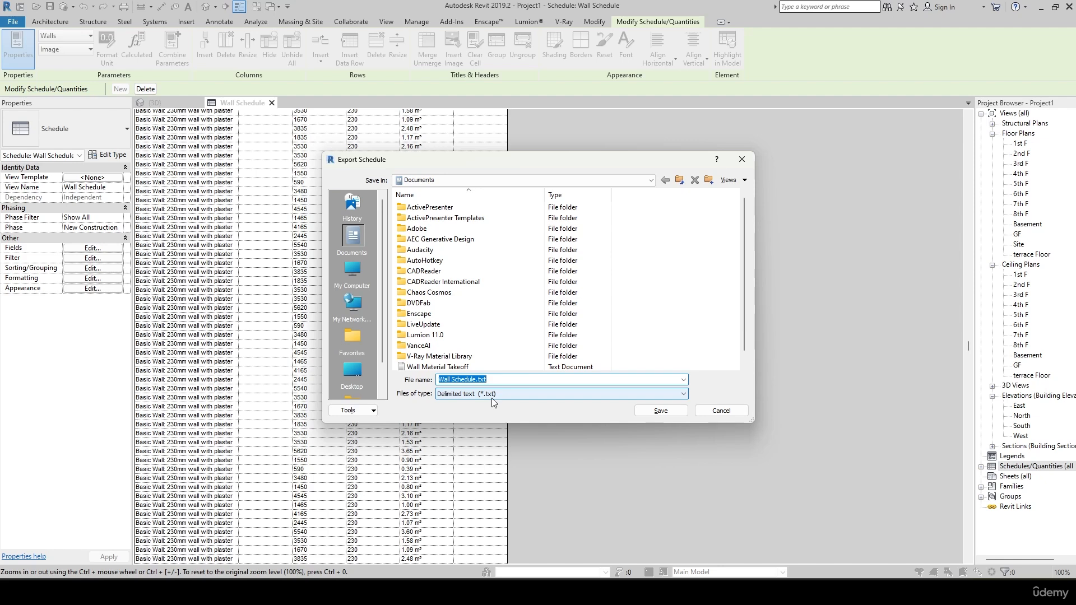
click(353, 274)
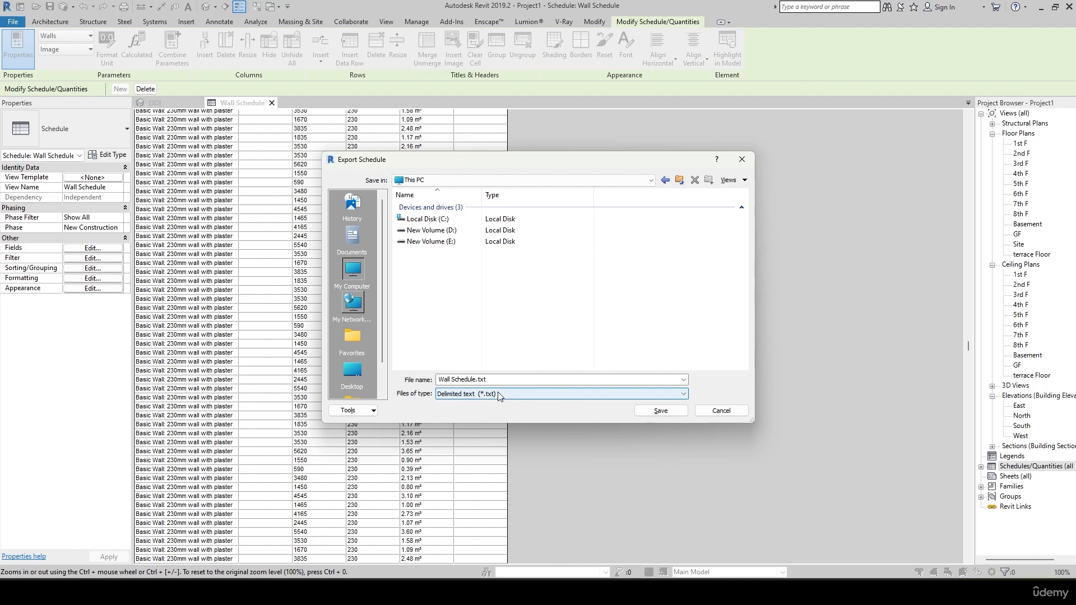
click(674, 413)
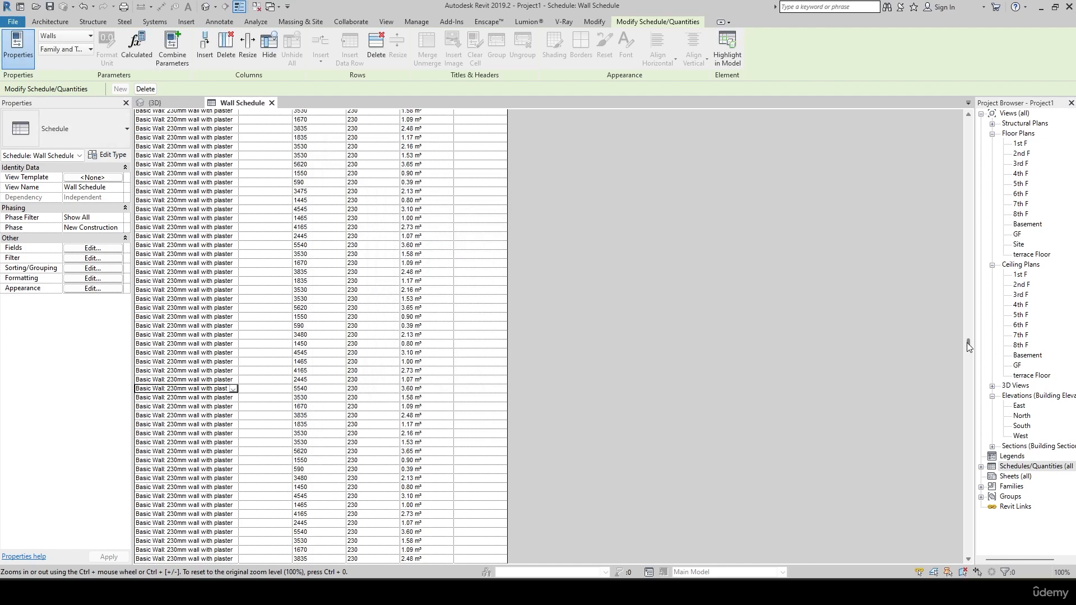
- Change the title of the wall schedule to "wall schedule complete data"
drag(968, 345, 980, 116)
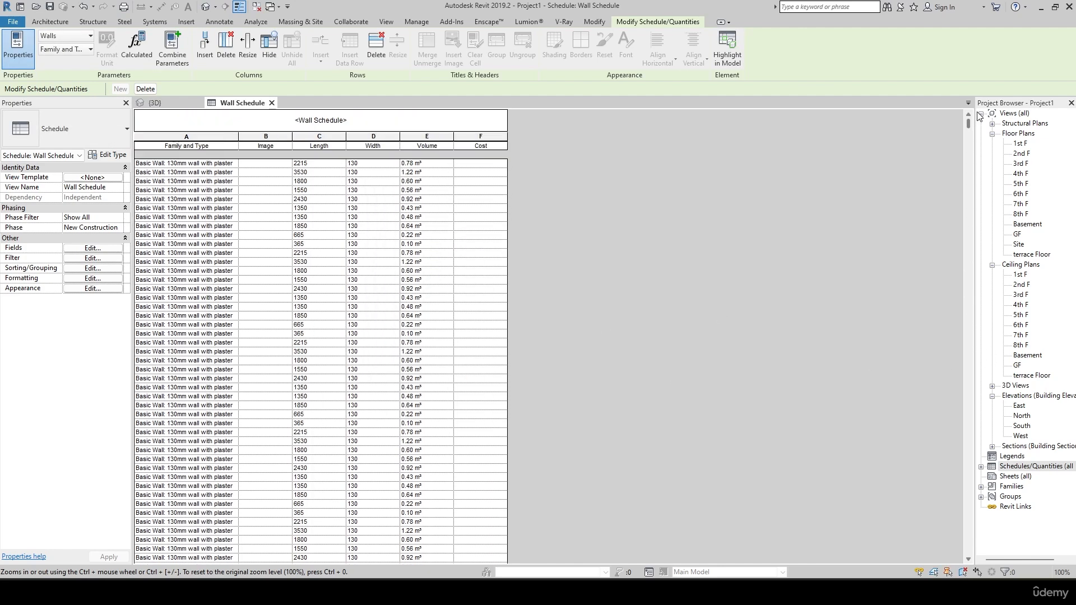
click(335, 117)
drag(349, 114, 276, 113)
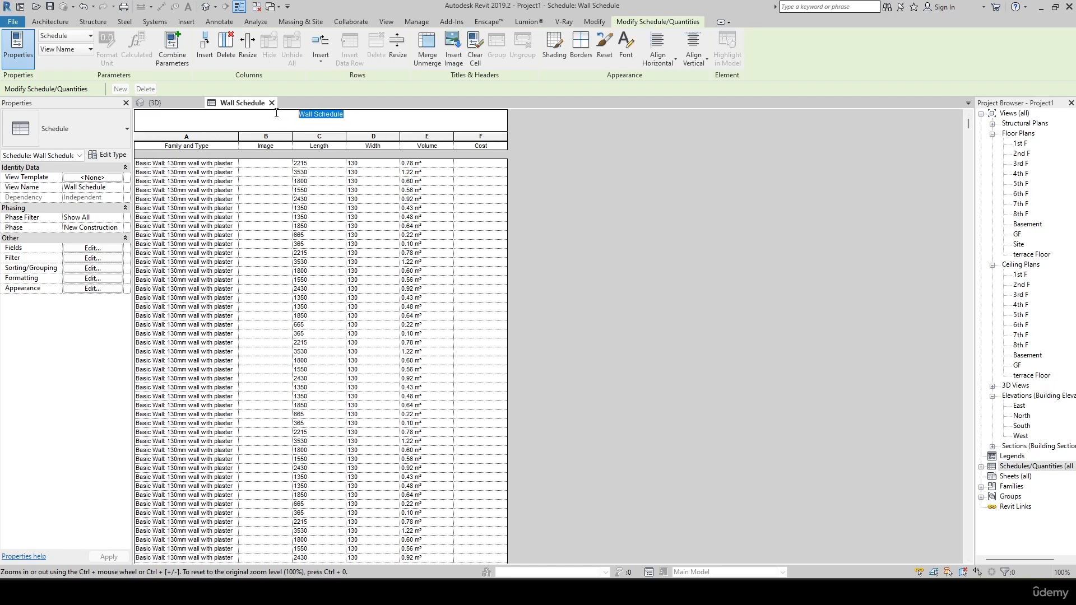
text(Wall schedule complete data)
click(461, 244)
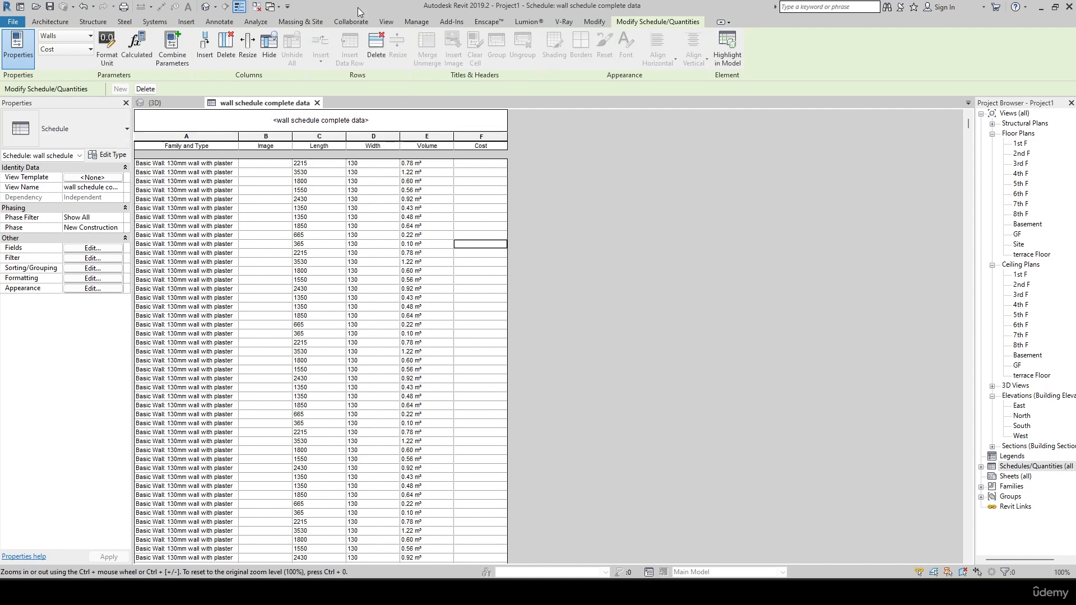
- Create a new material takeoff for the Doors category, named Door Material Takeoff, in the New Construction phase
click(386, 21)
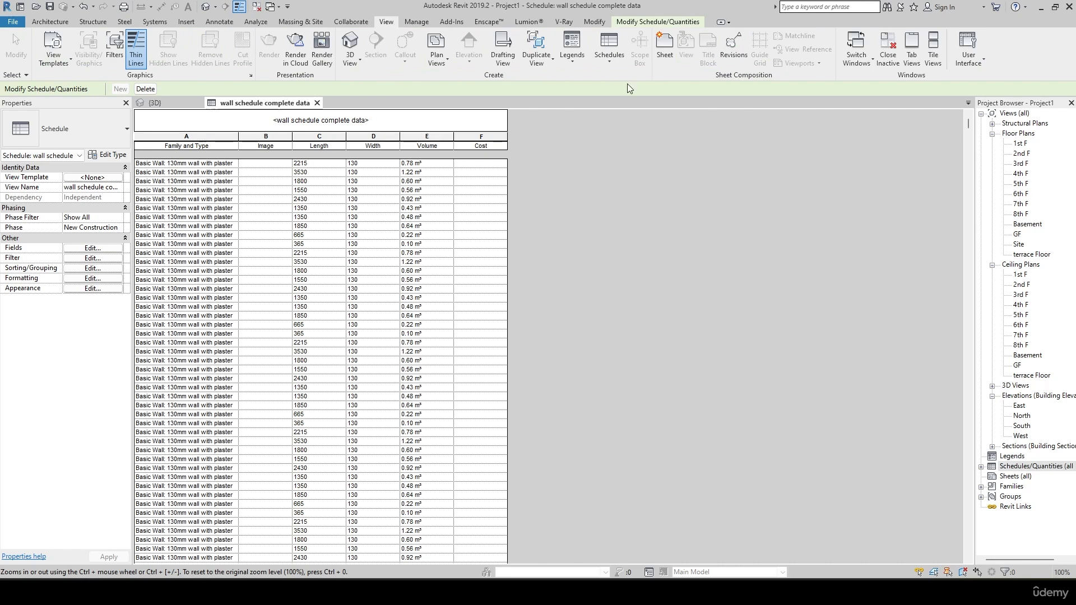
click(609, 53)
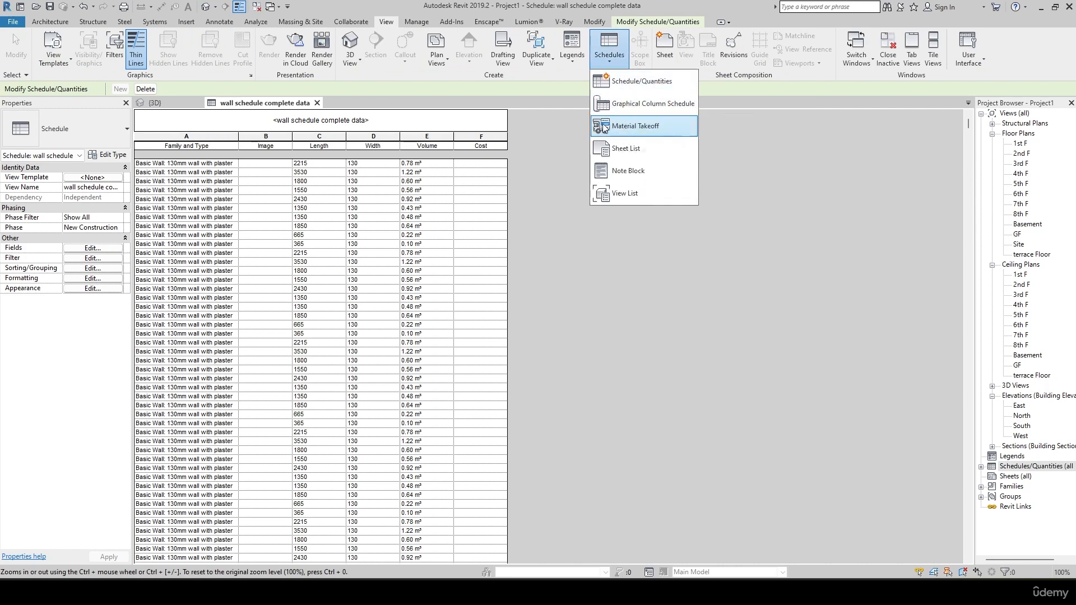
click(651, 123)
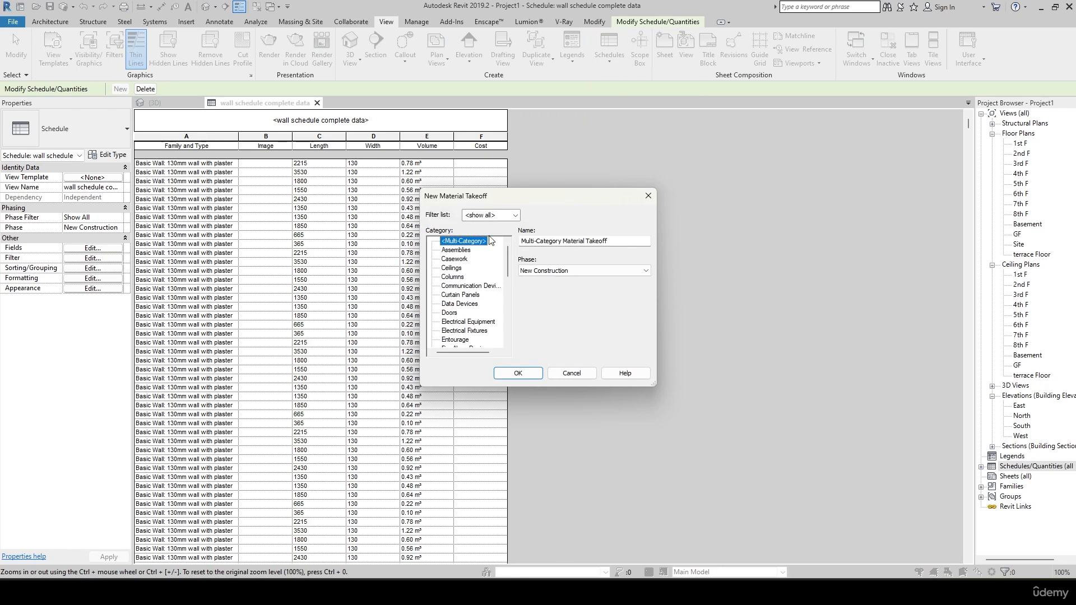
scroll(454, 278, down, 2)
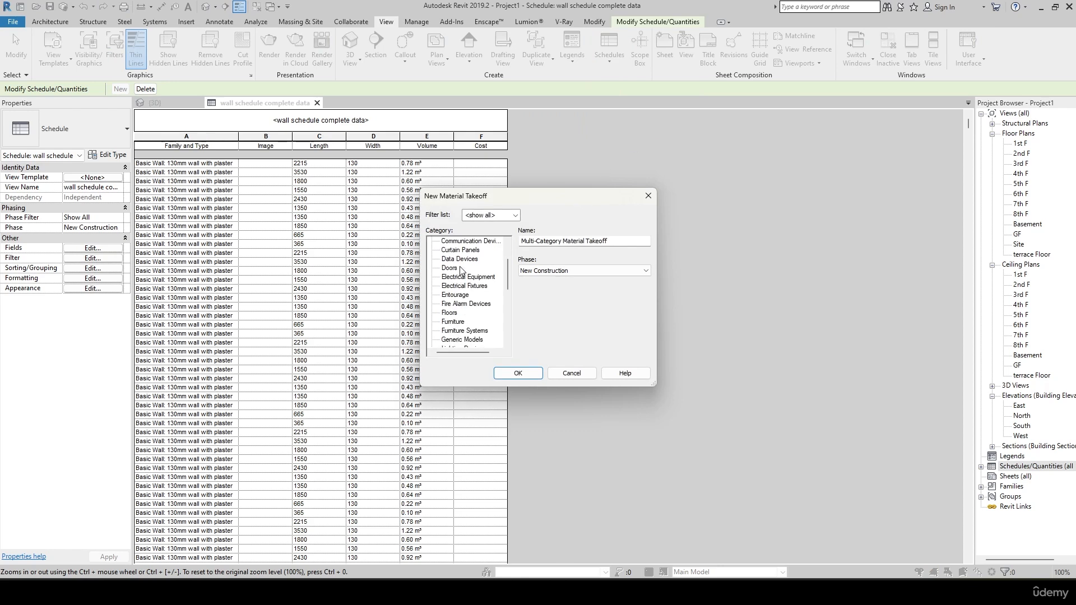
click(455, 269)
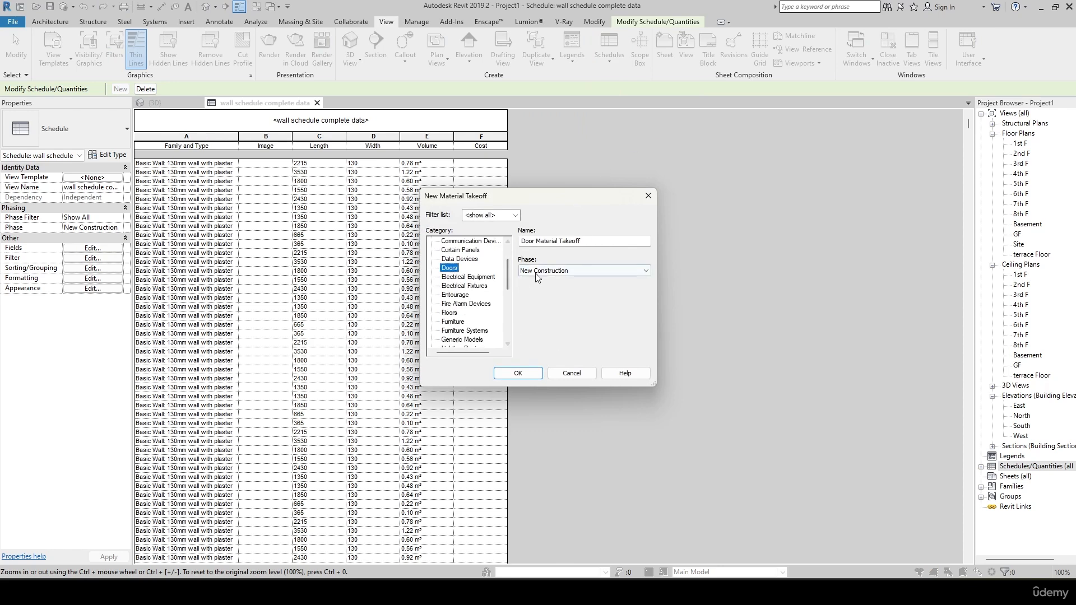
click(518, 374)
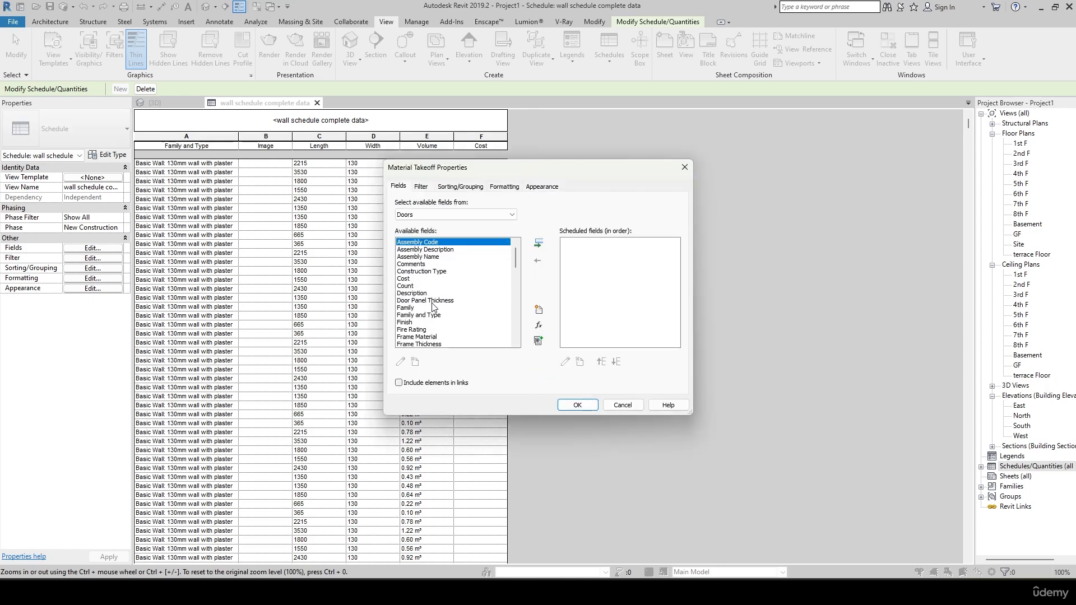
- Add the Family and Type and Fire Rating fields to the door material takeoff
click(428, 316)
click(538, 243)
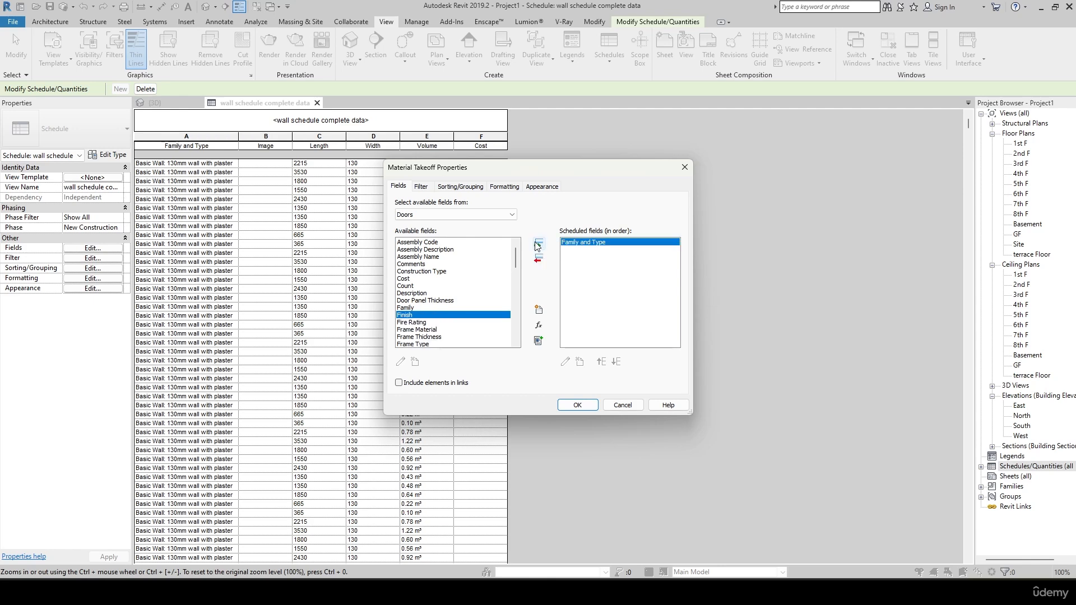
scroll(433, 325, down, 2)
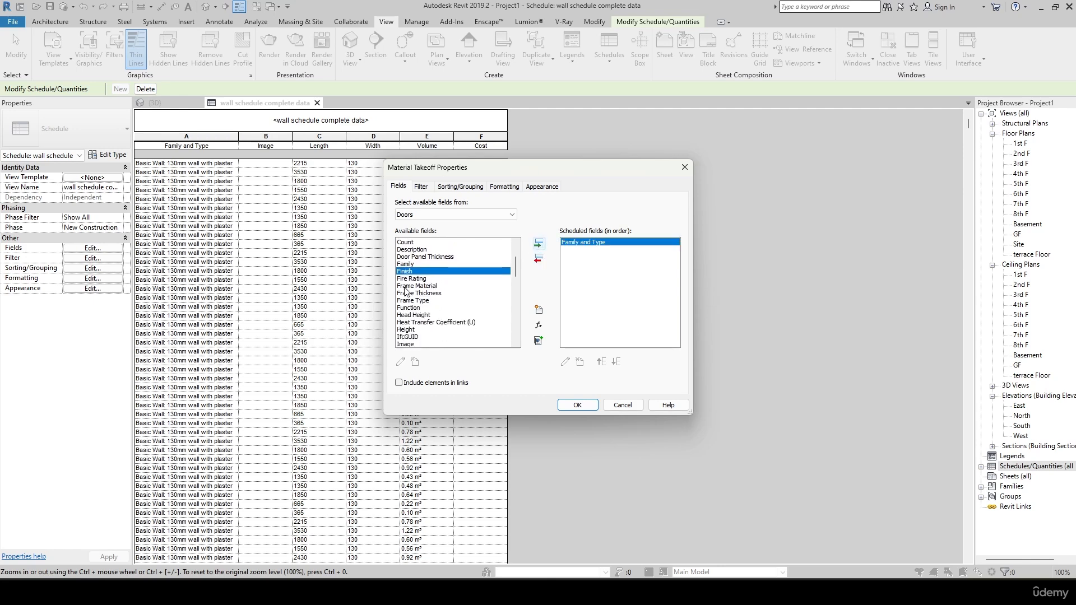
click(407, 286)
click(421, 278)
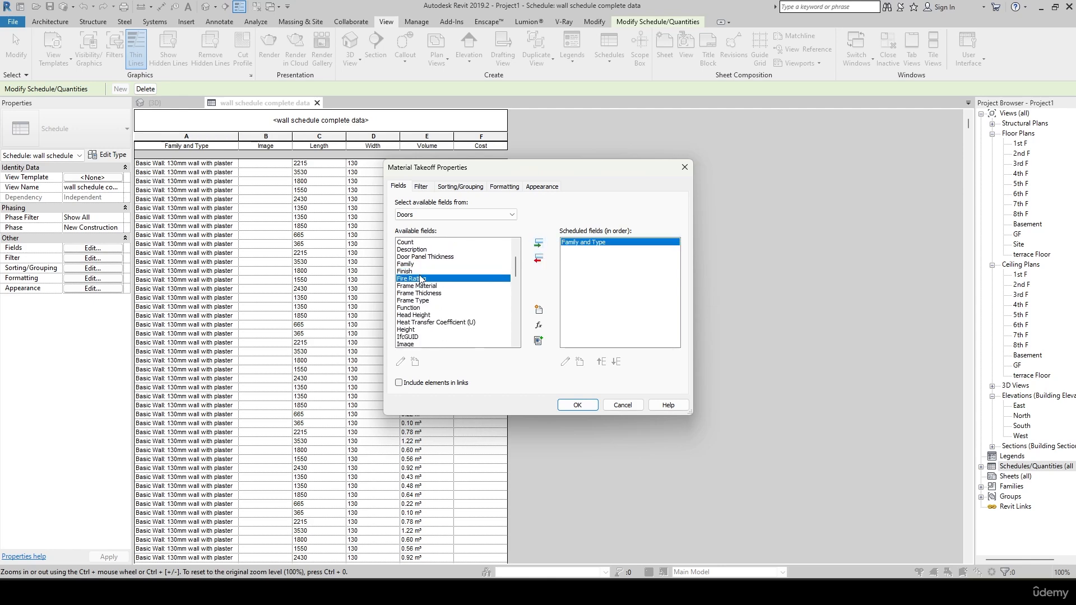
click(539, 245)
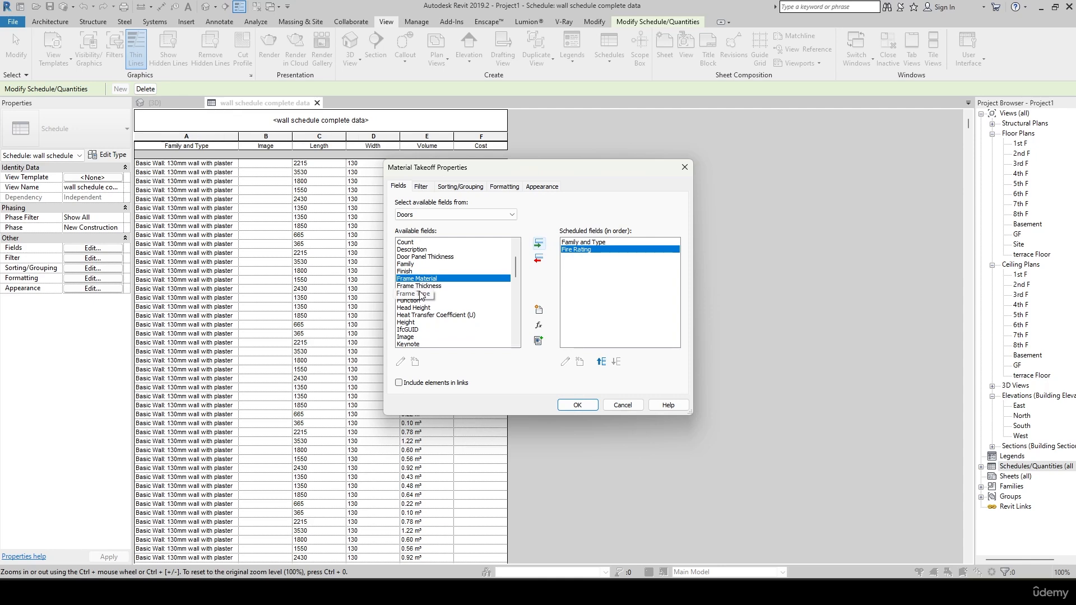
- Add the Height and Width fields to the door material takeoff's scheduled fields
scroll(440, 326, down, 1)
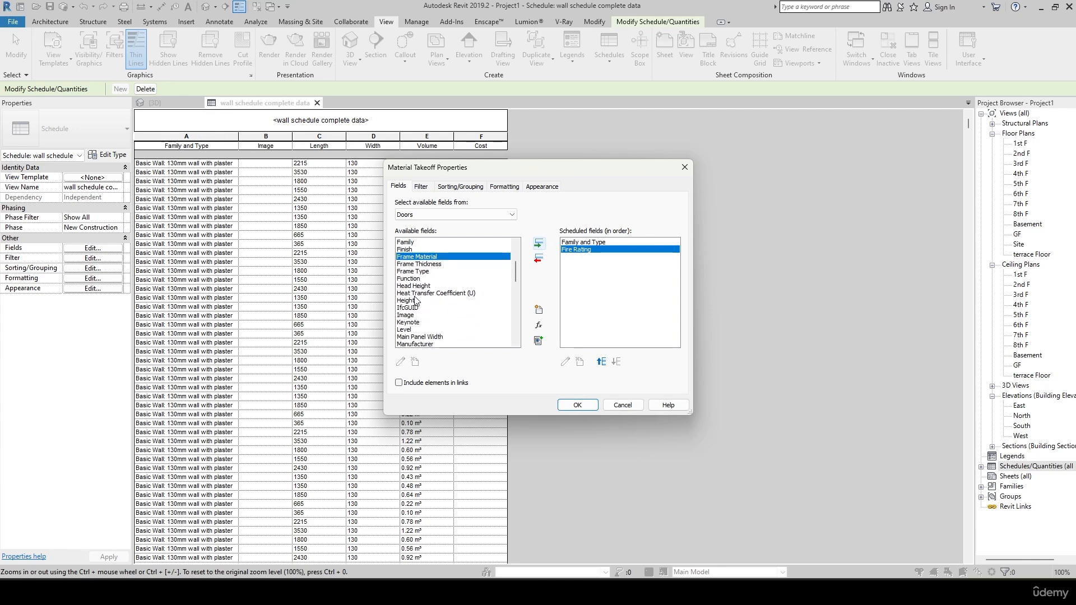
click(408, 301)
click(538, 244)
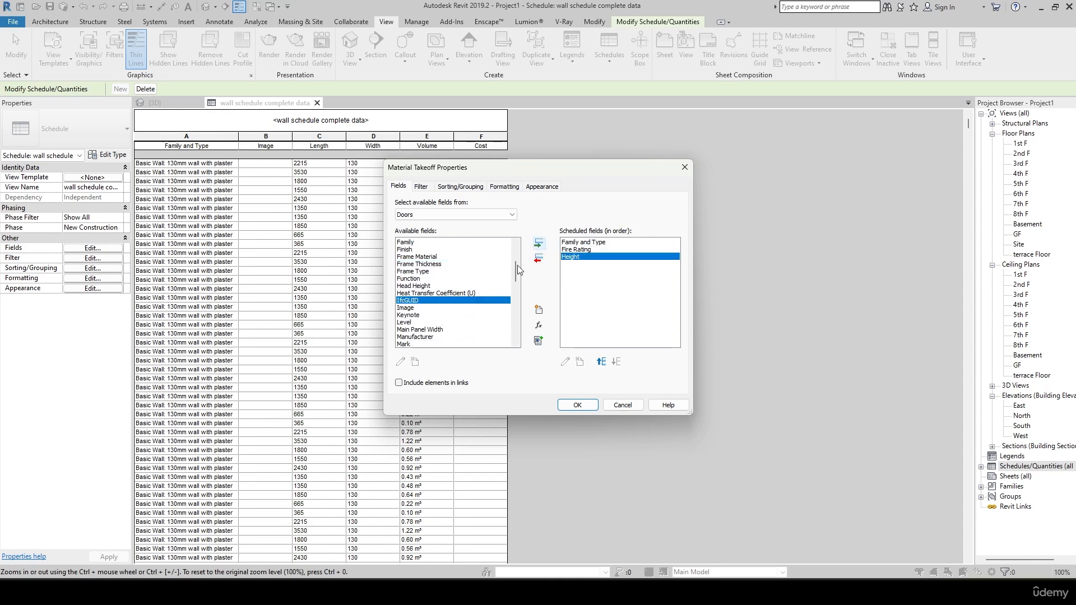
scroll(417, 319, down, 5)
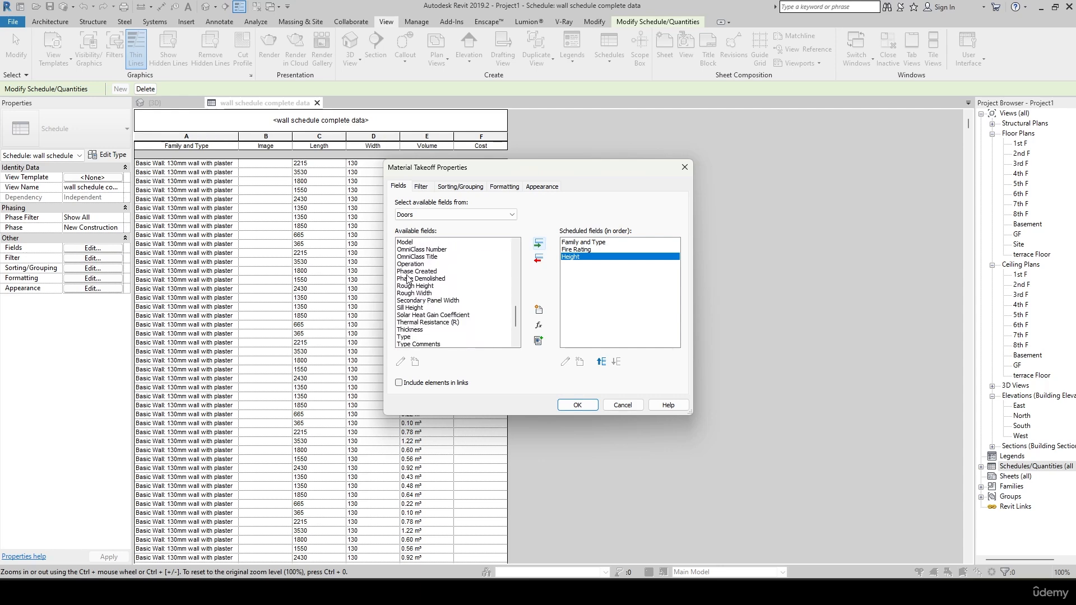
scroll(433, 310, down, 3)
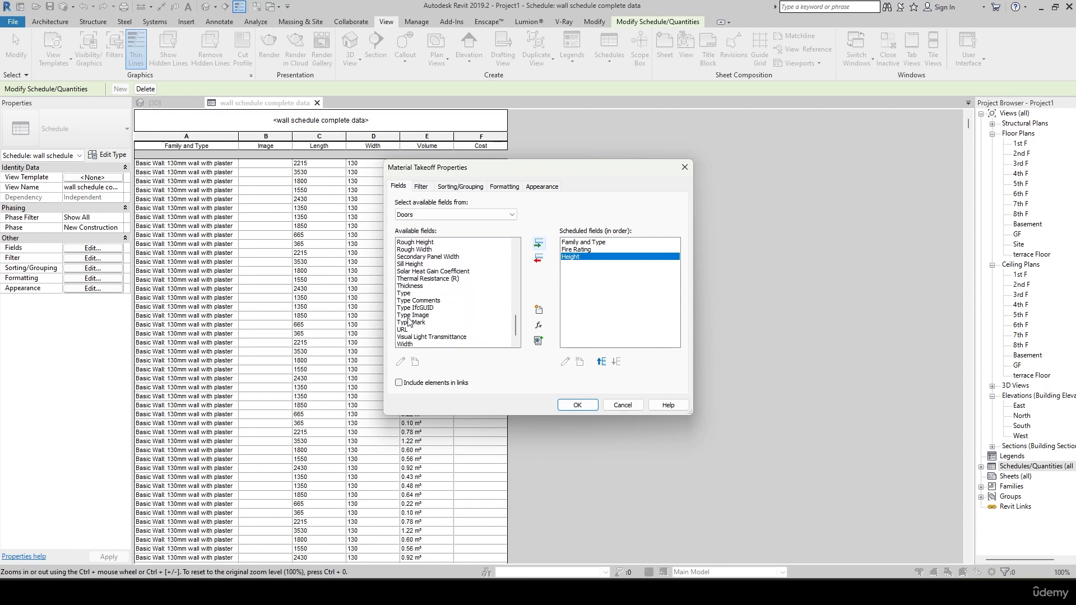
click(418, 337)
click(538, 244)
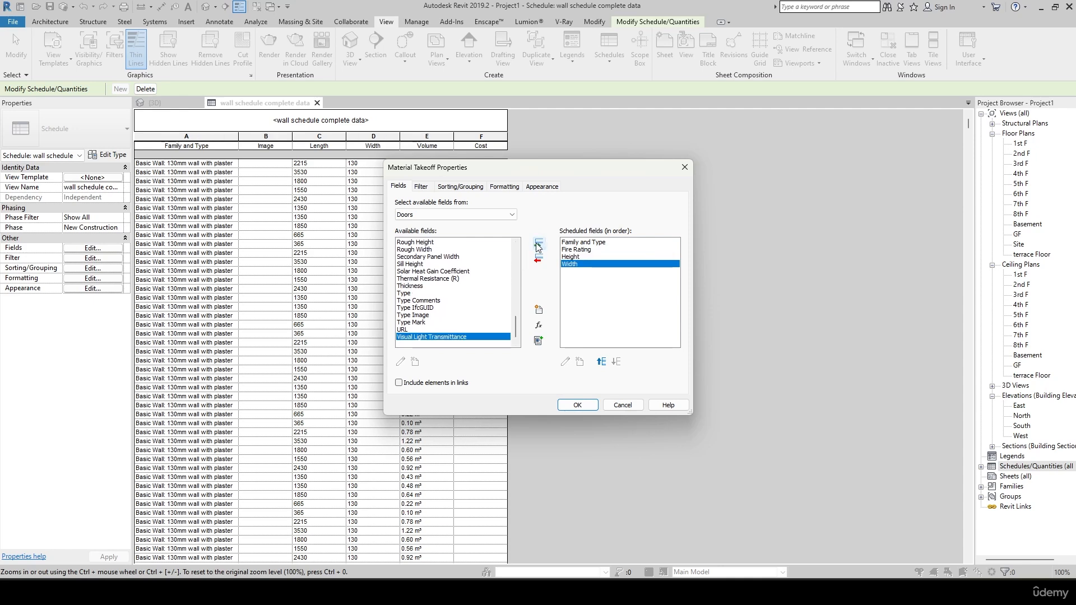
- Add the Cost field to the door material takeoff and try to confirm the selected fields
scroll(423, 293, up, 3)
click(422, 288)
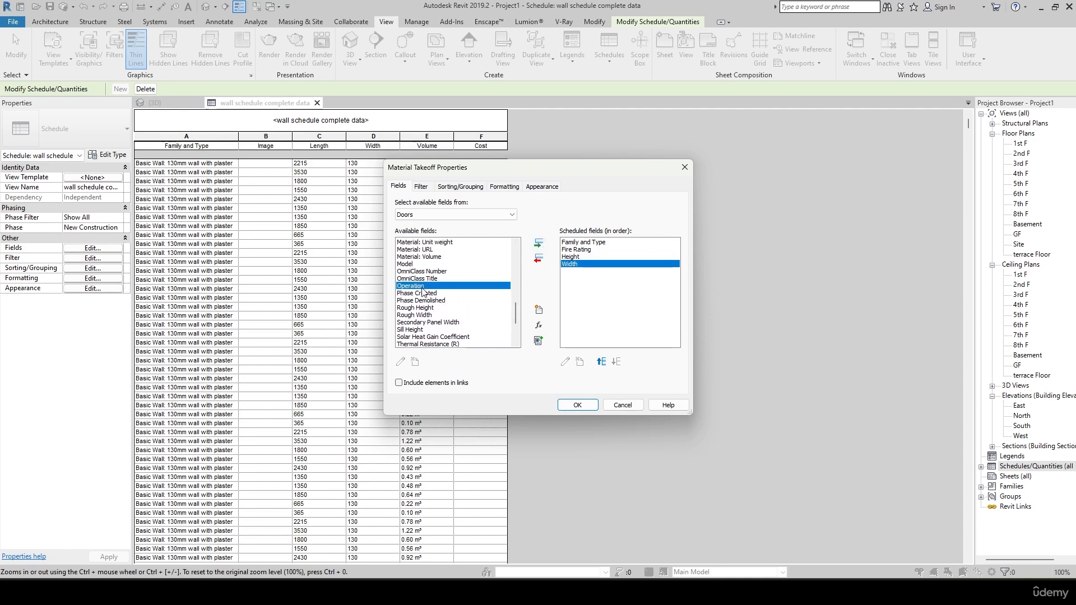
key(c)
click(402, 252)
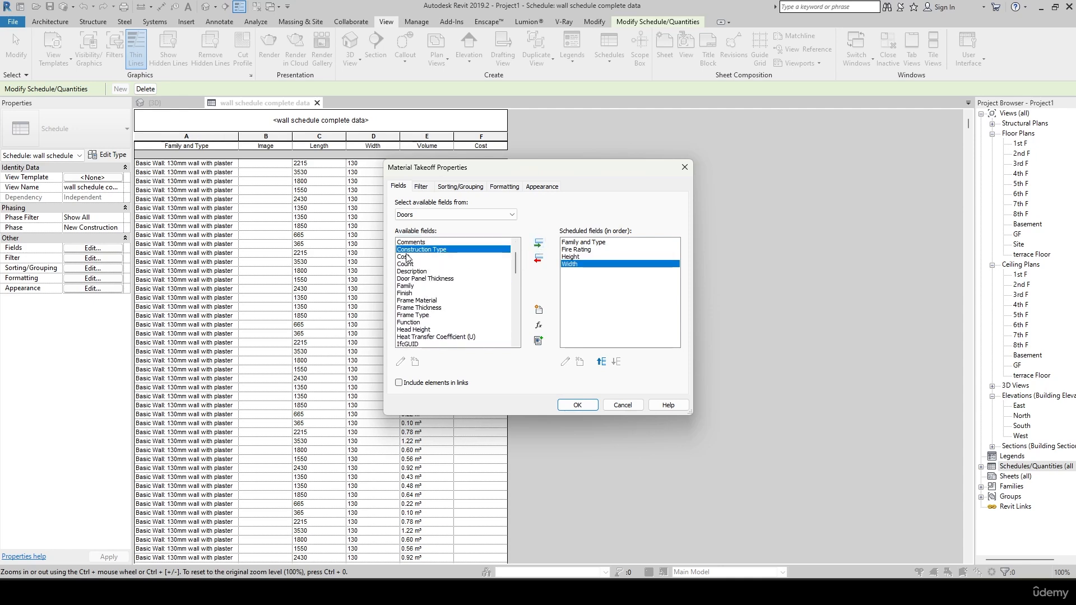
click(408, 257)
click(539, 243)
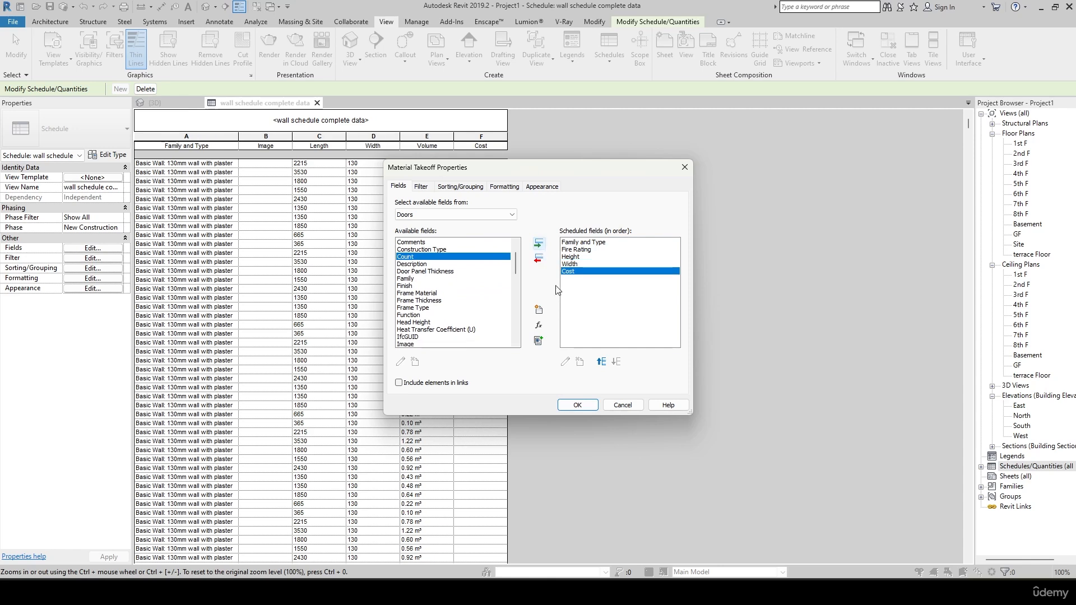
click(581, 403)
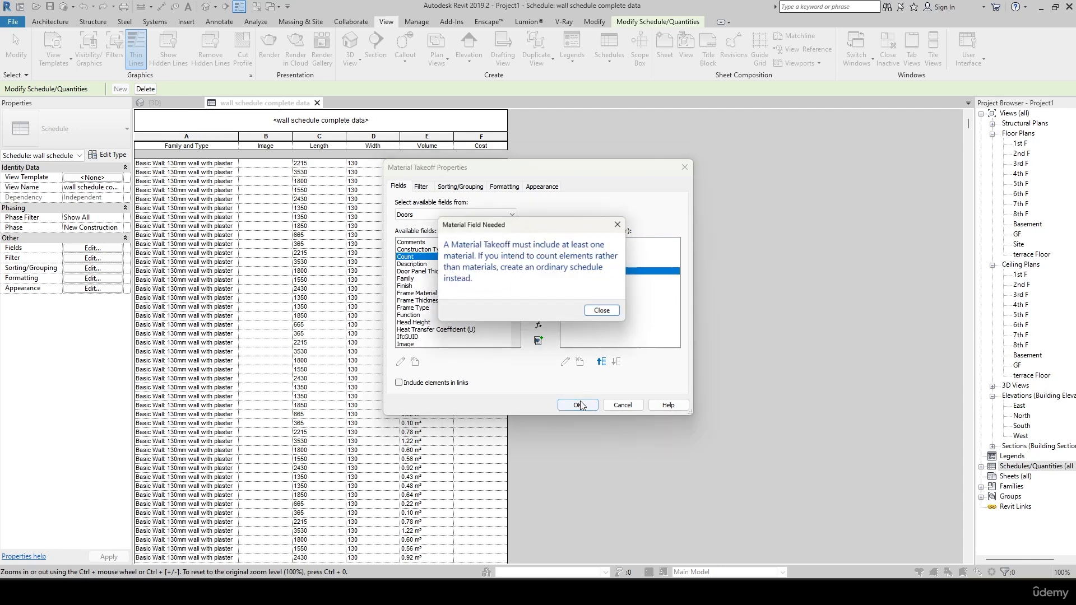
- Dismiss the material warning and add the Frame Material and Material: Area fields to the door material takeoff
click(600, 309)
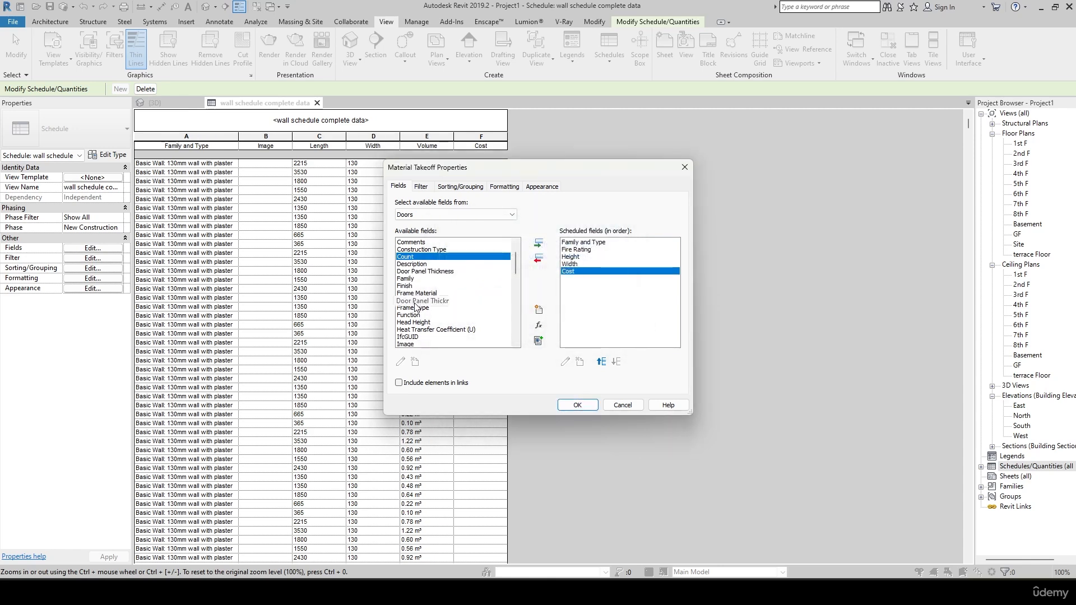
scroll(420, 280, down, 1)
click(415, 271)
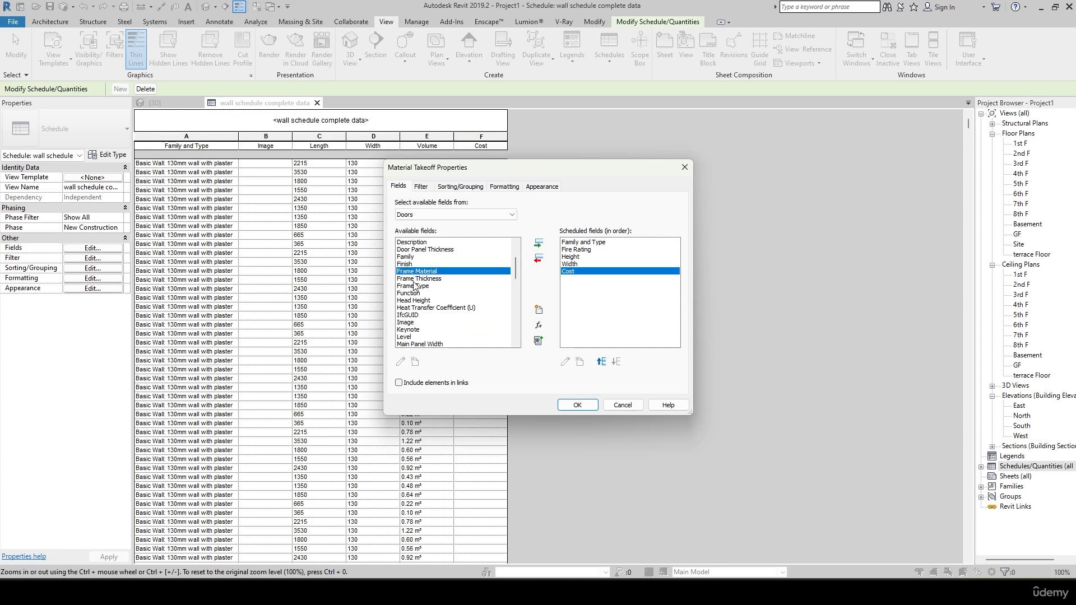
click(538, 244)
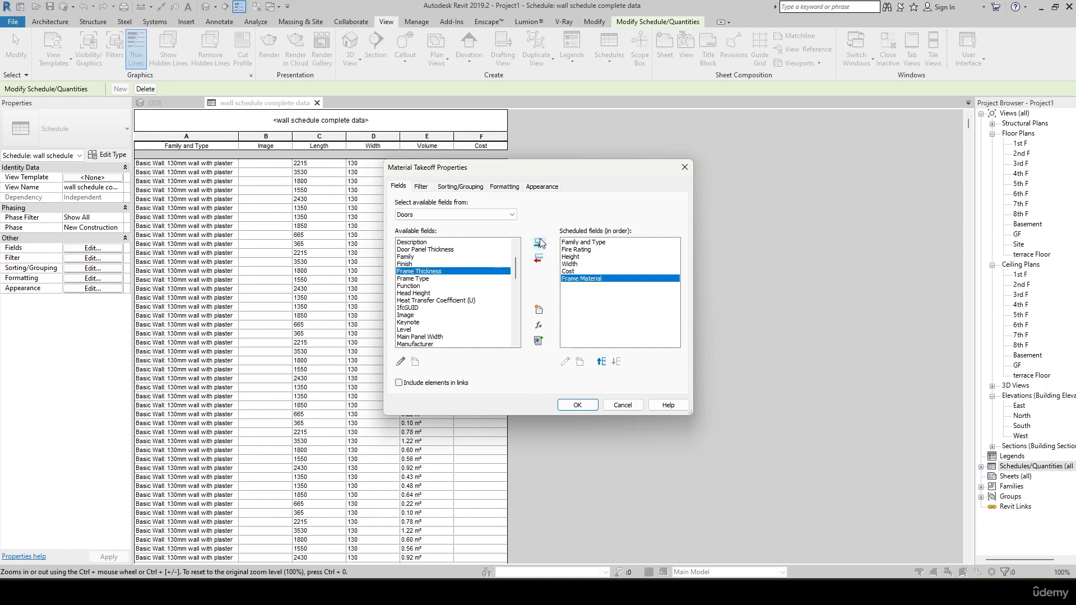
scroll(440, 312, down, 2)
click(436, 315)
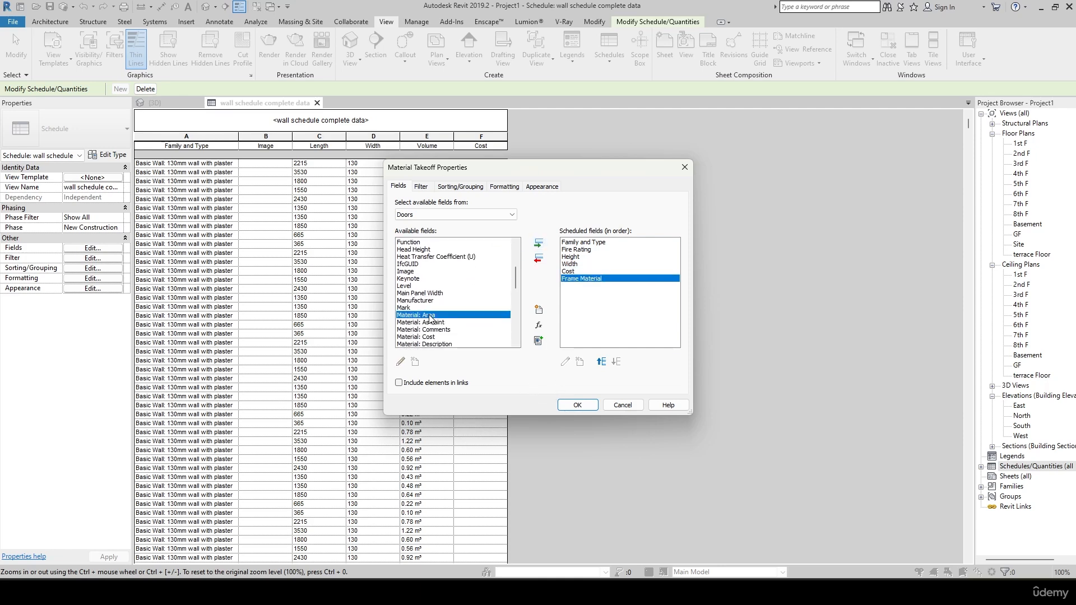
click(538, 244)
- Add the Sill Height and Thickness fields to the door material takeoff and create it
scroll(427, 305, down, 7)
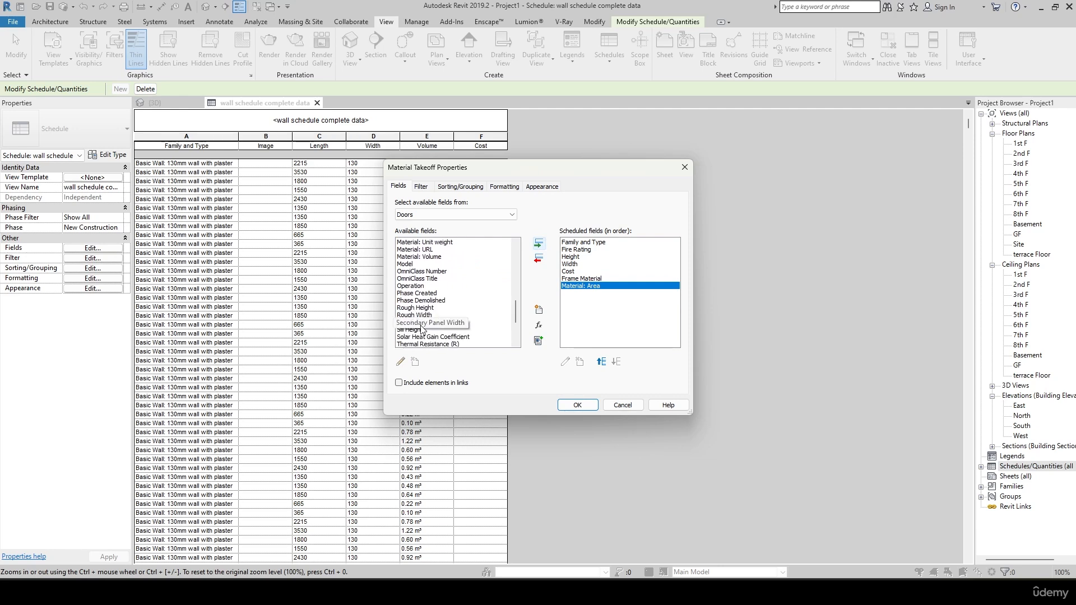
click(538, 243)
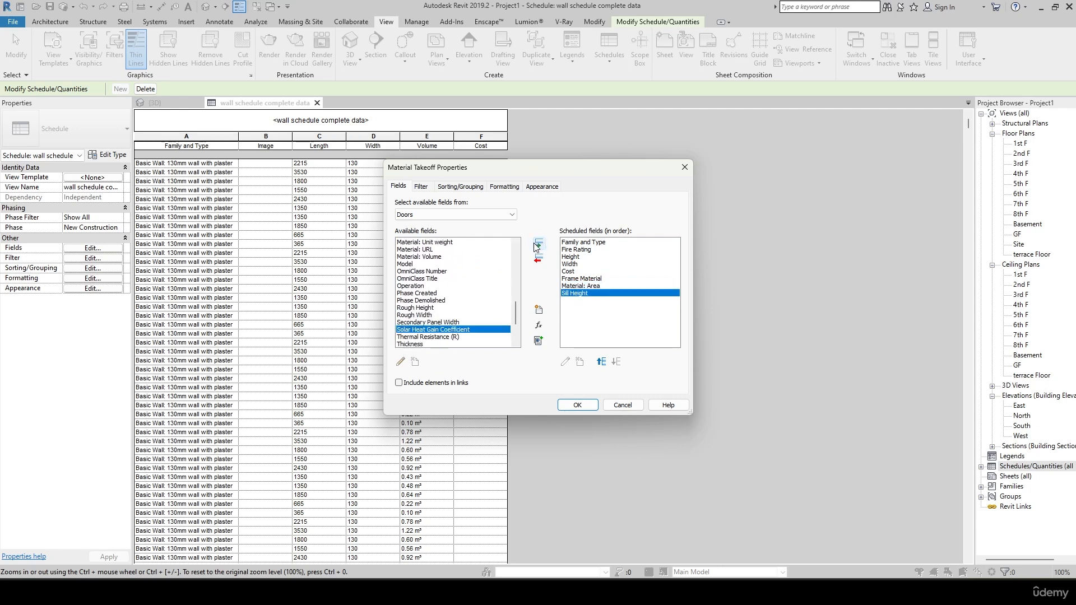
click(430, 344)
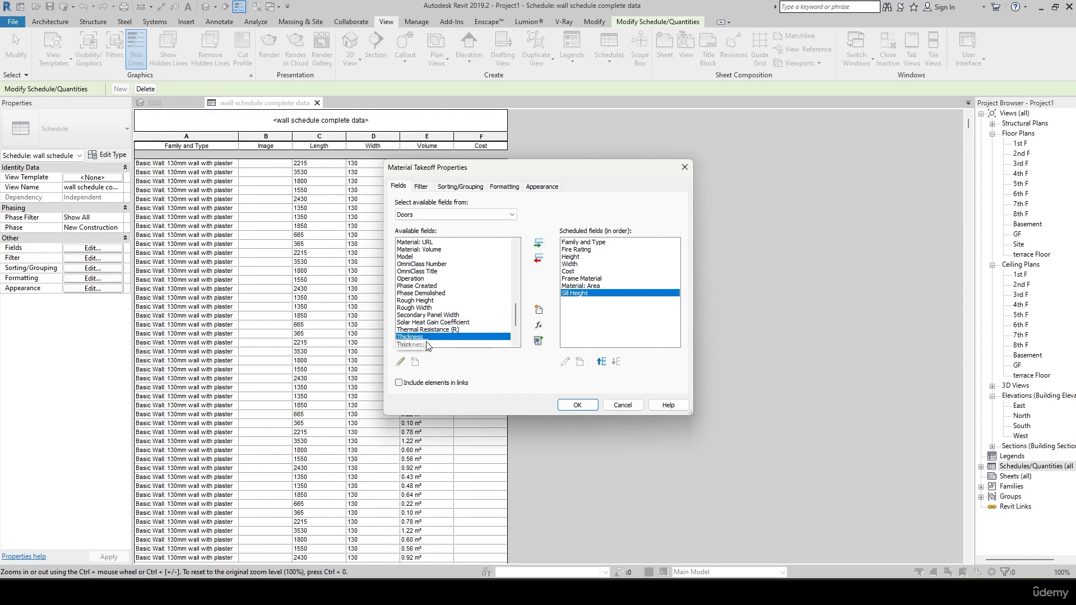
click(539, 243)
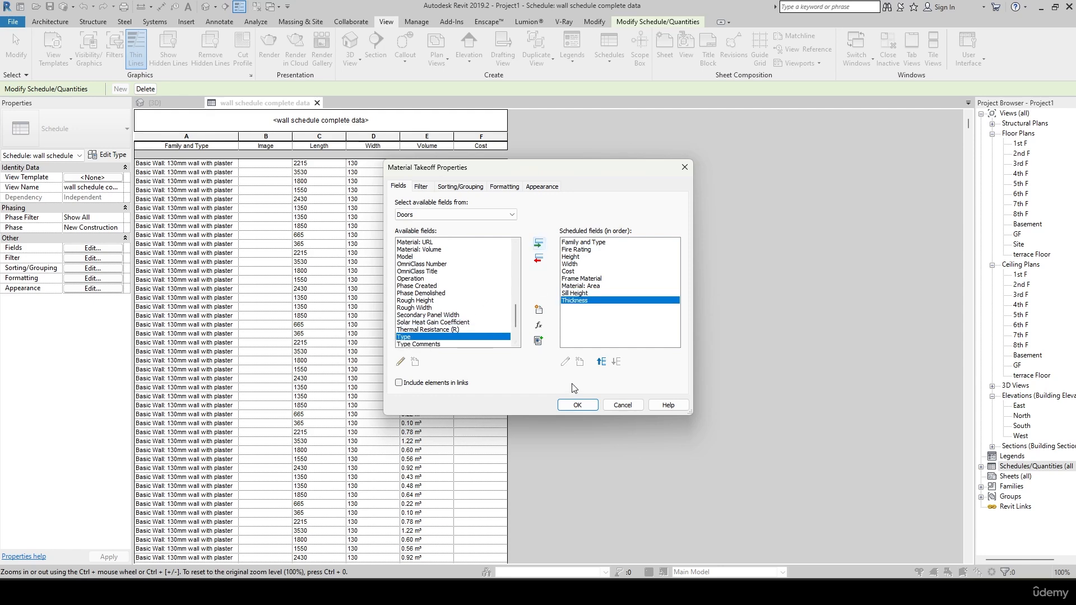
click(579, 404)
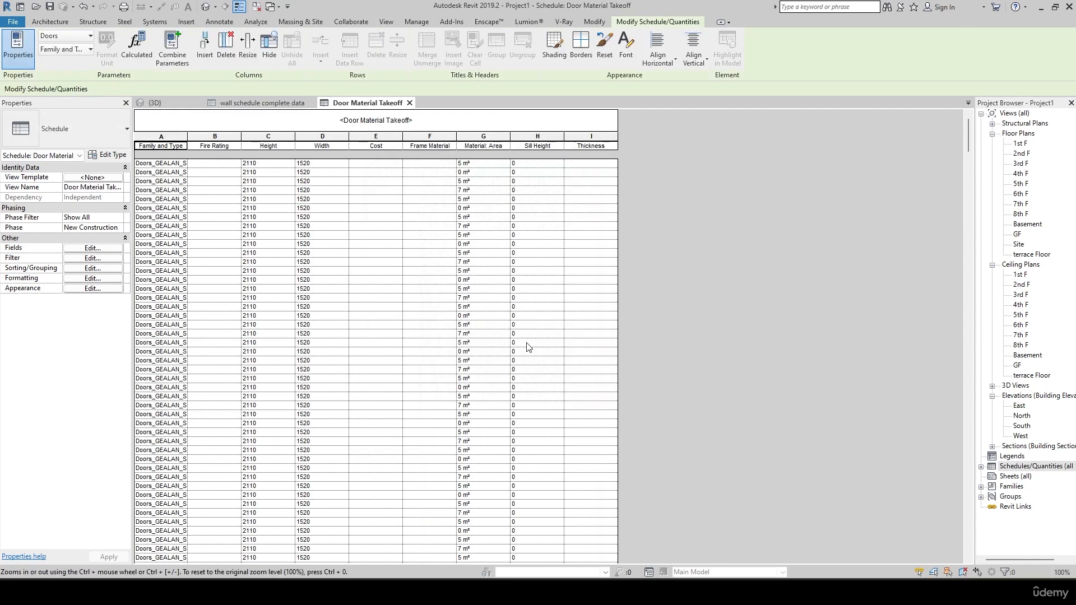
- Widen the Family and Type column of the Door Material Takeoff so more of the door names fit
scroll(302, 298, down, 3)
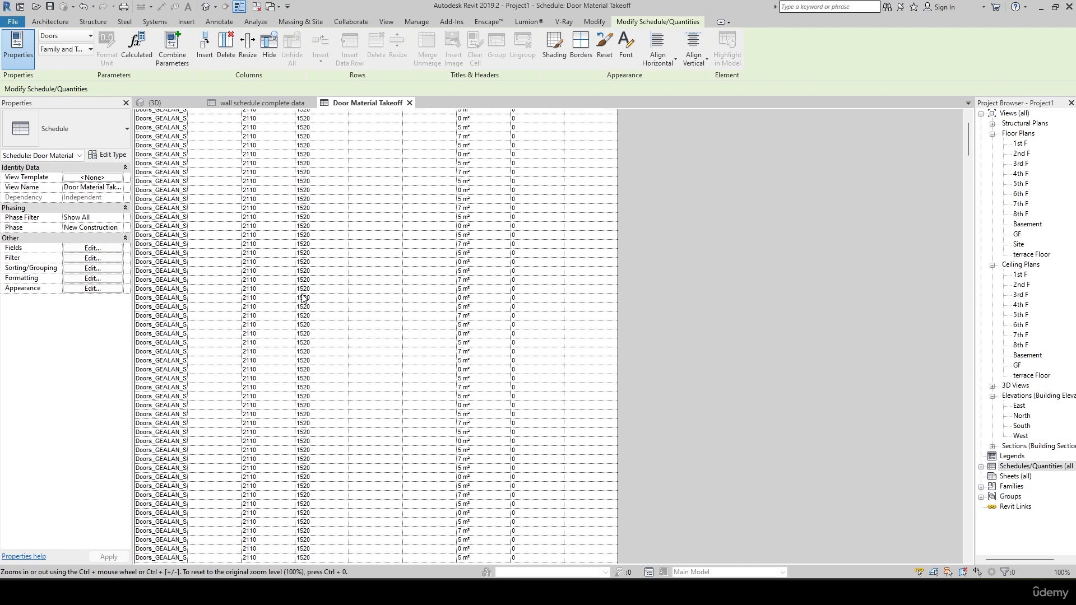
scroll(303, 299, up, 3)
drag(189, 136, 236, 140)
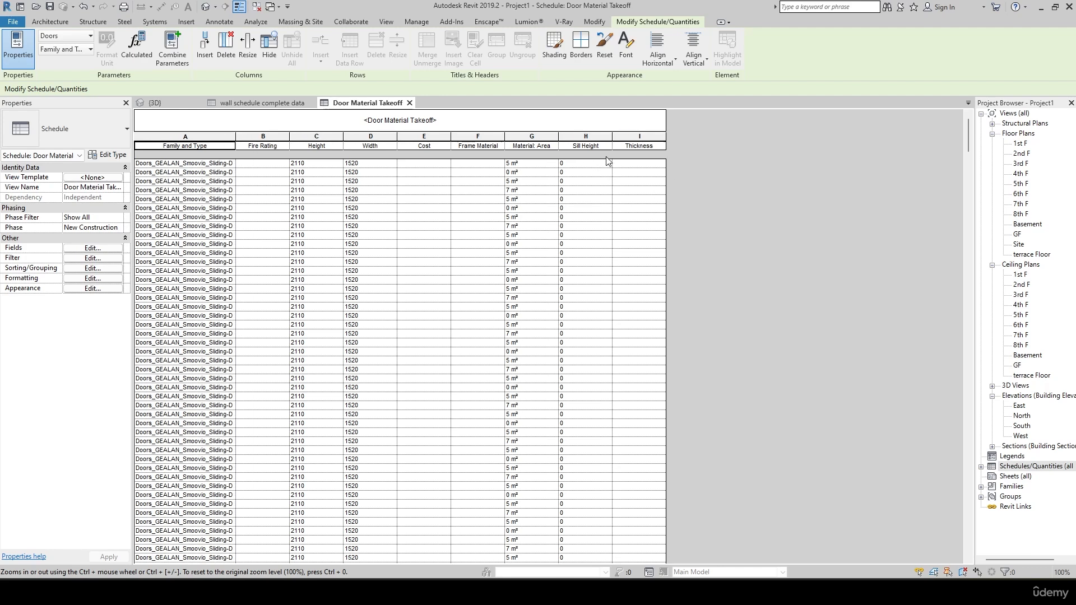
- Reopen the door takeoff's field settings and add the Count field to the scheduled fields
click(92, 249)
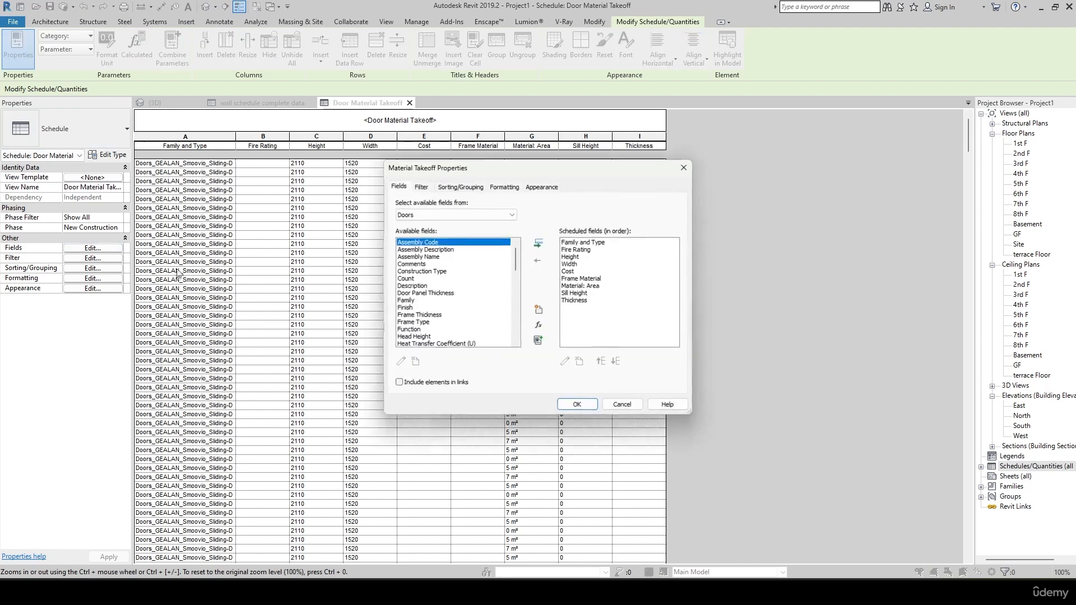
click(418, 265)
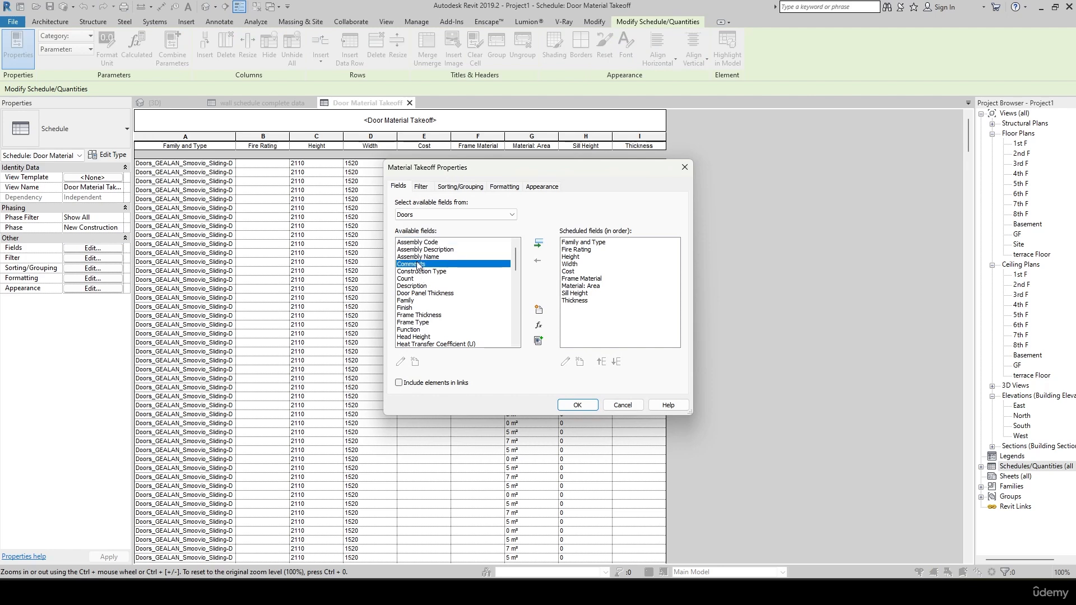
click(424, 279)
click(540, 245)
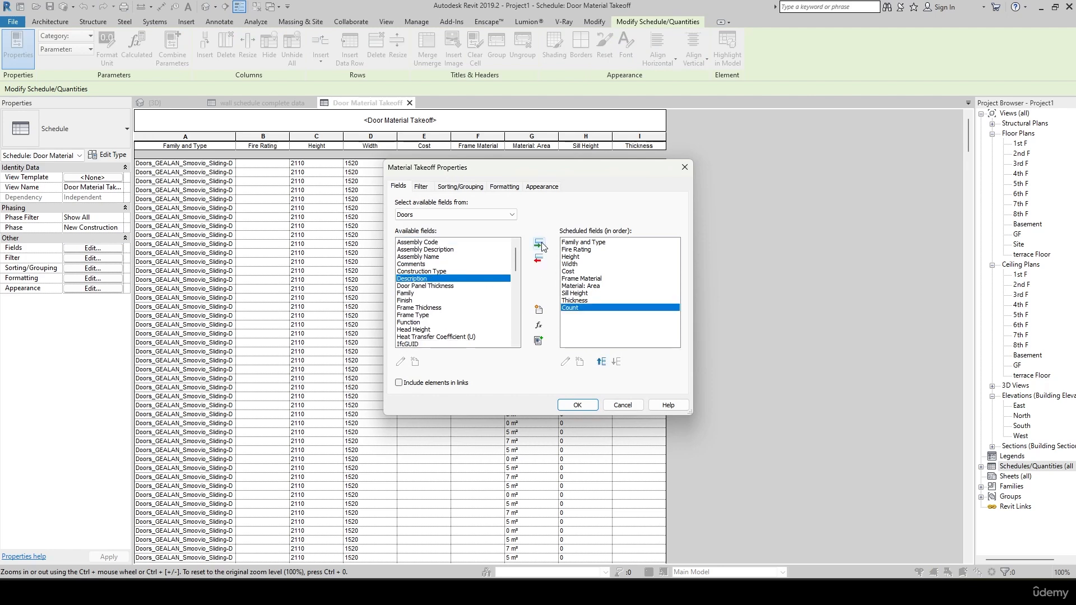
click(596, 279)
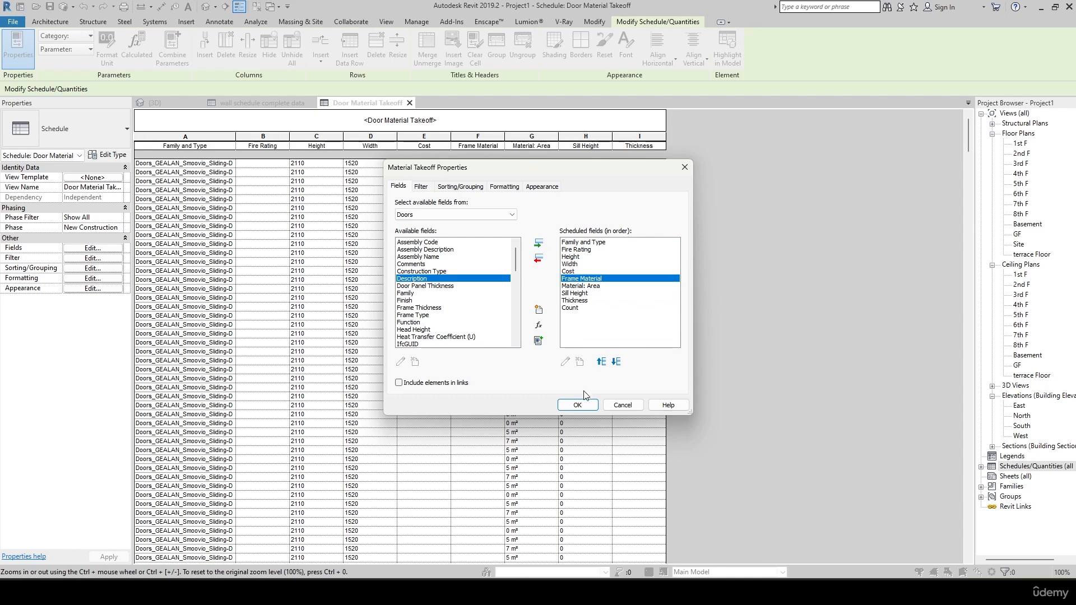
click(583, 309)
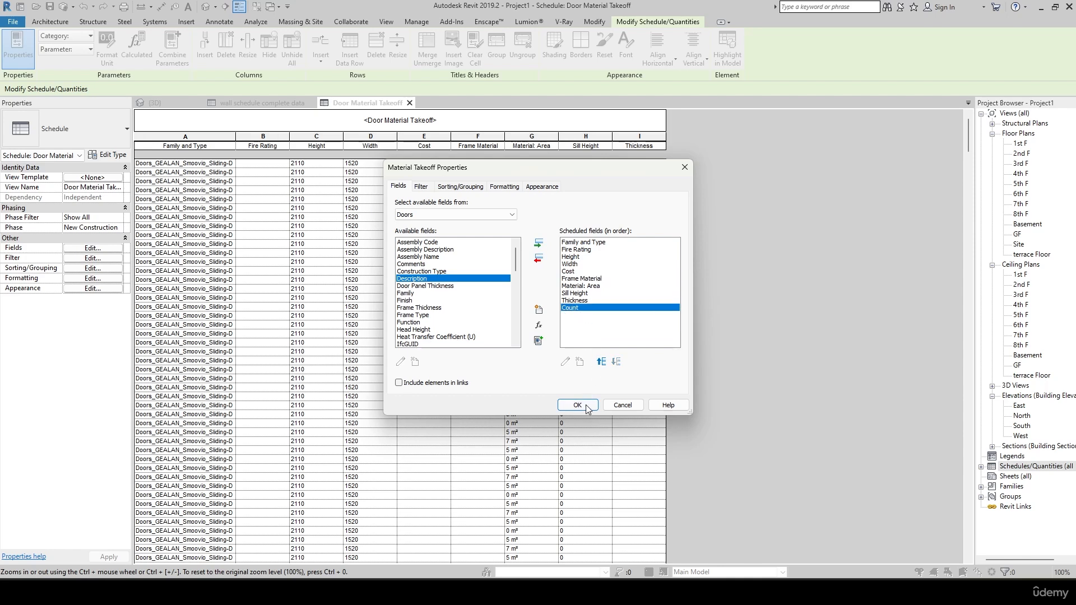
- Move the Count field up to sit directly after Width in the scheduled fields and apply the new order
click(594, 245)
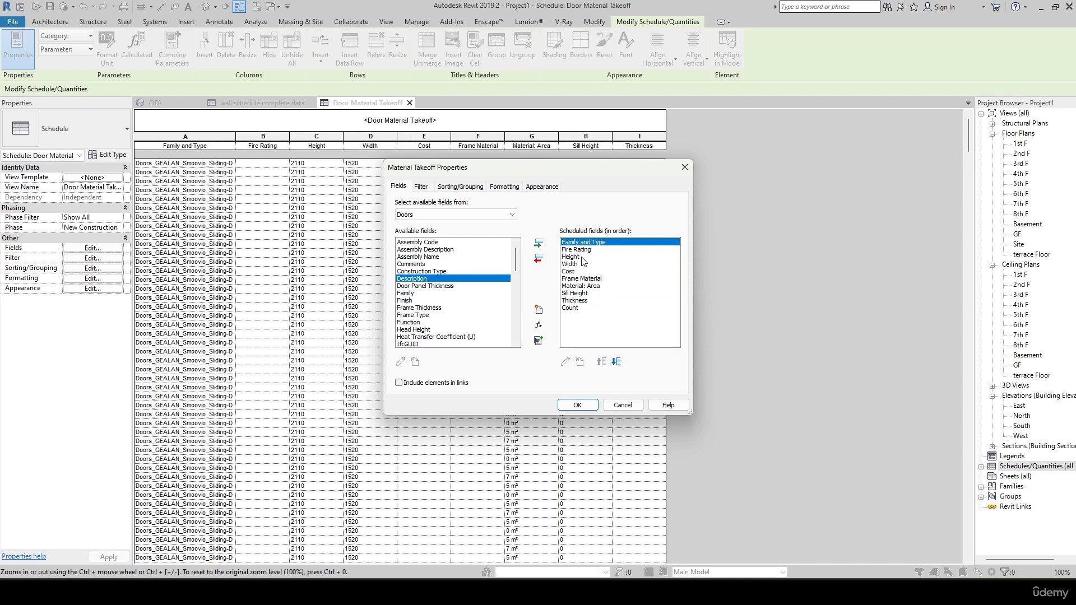
click(584, 258)
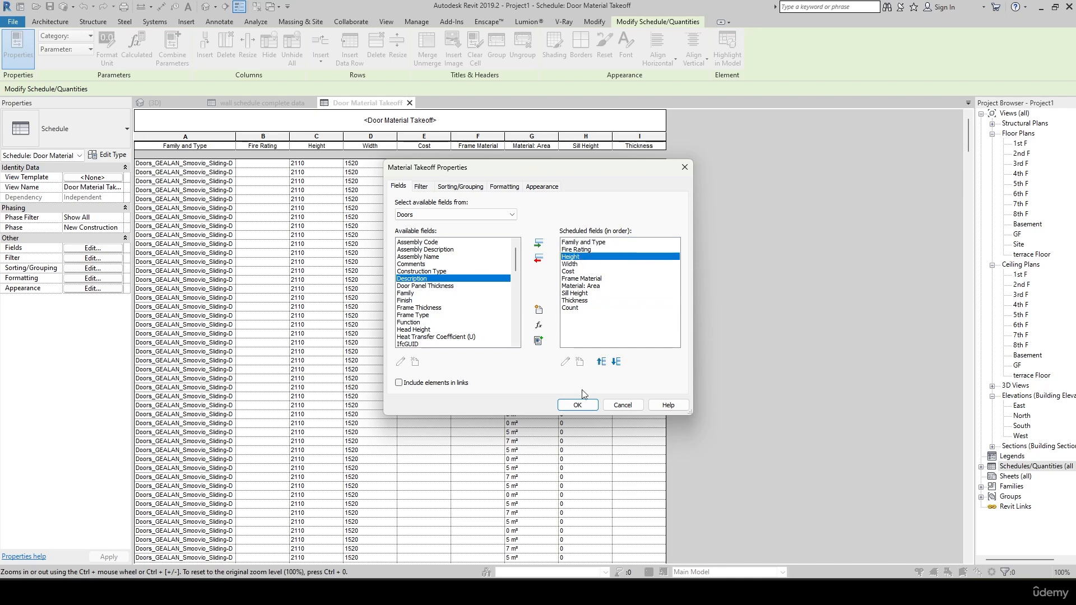
click(585, 264)
click(585, 273)
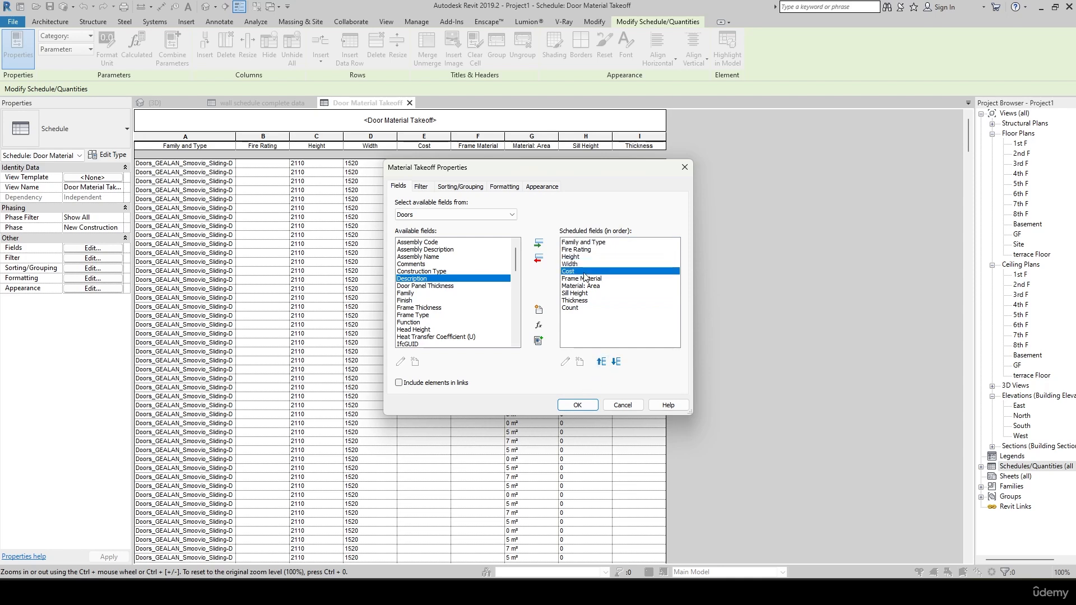
click(583, 309)
click(601, 362)
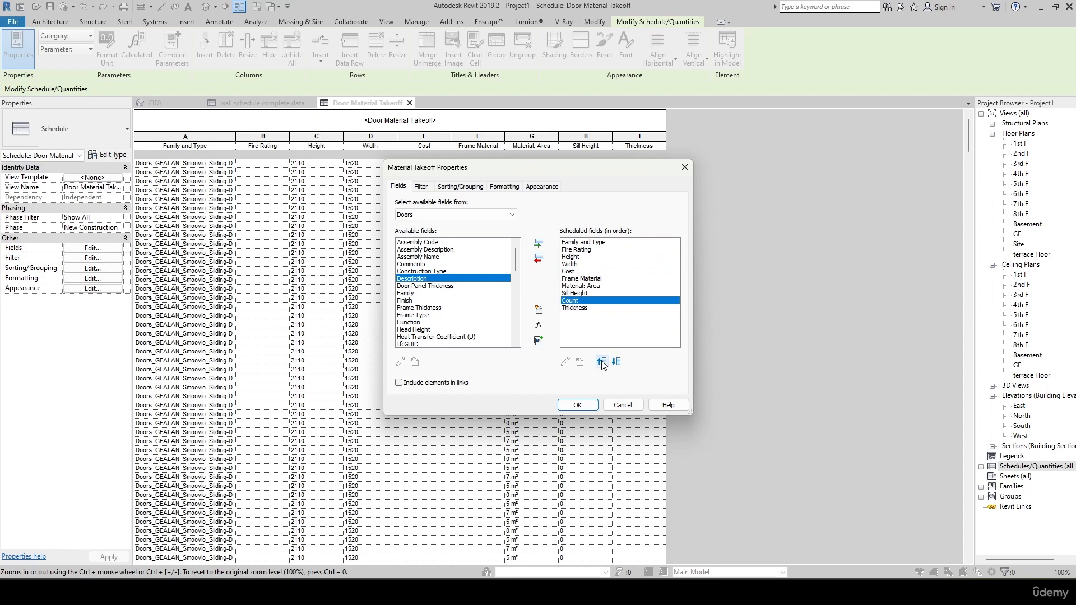
click(601, 362)
click(601, 362)
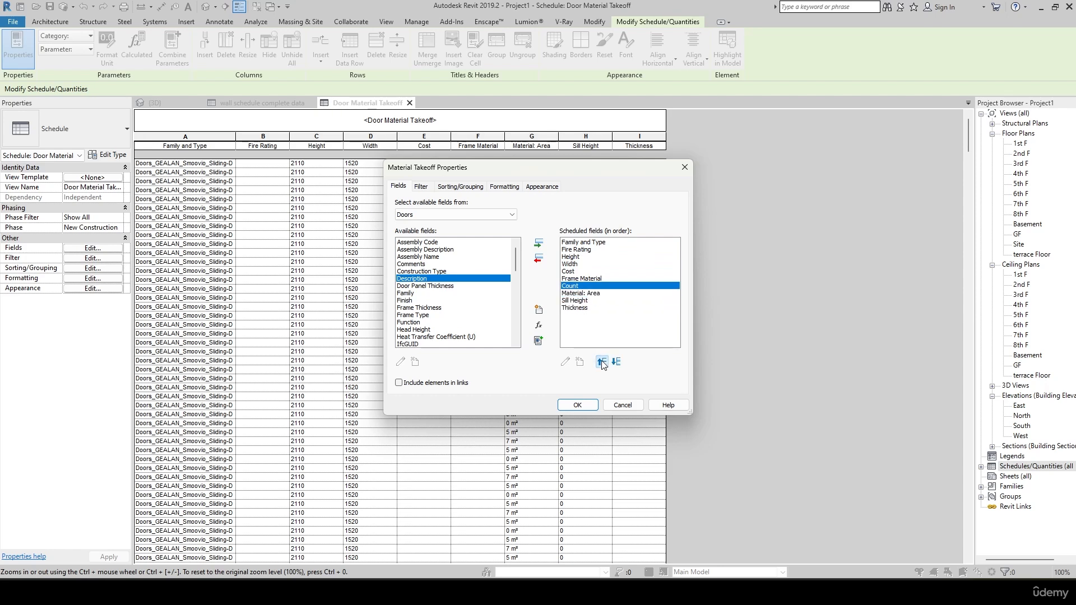
click(601, 362)
click(602, 361)
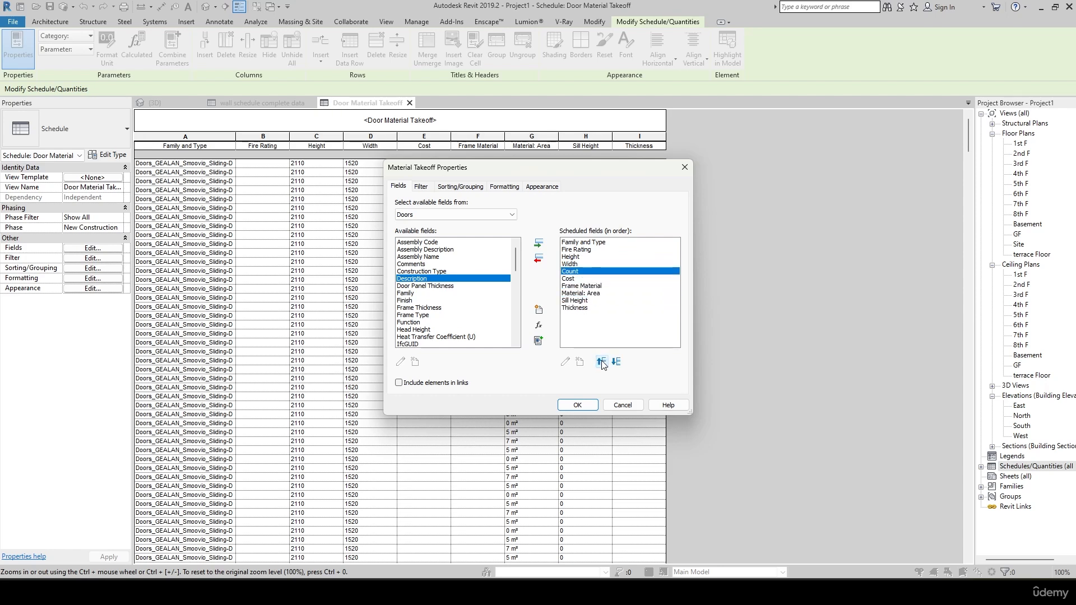
click(583, 404)
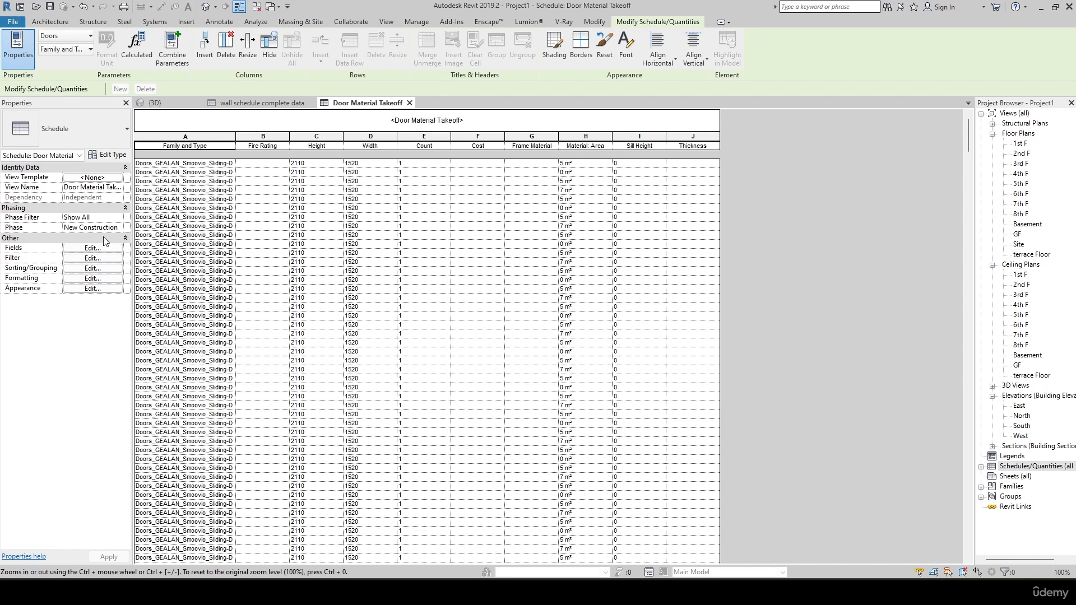
- Open the door takeoff's filter settings and try to filter by Frame Material with the equals condition
click(90, 249)
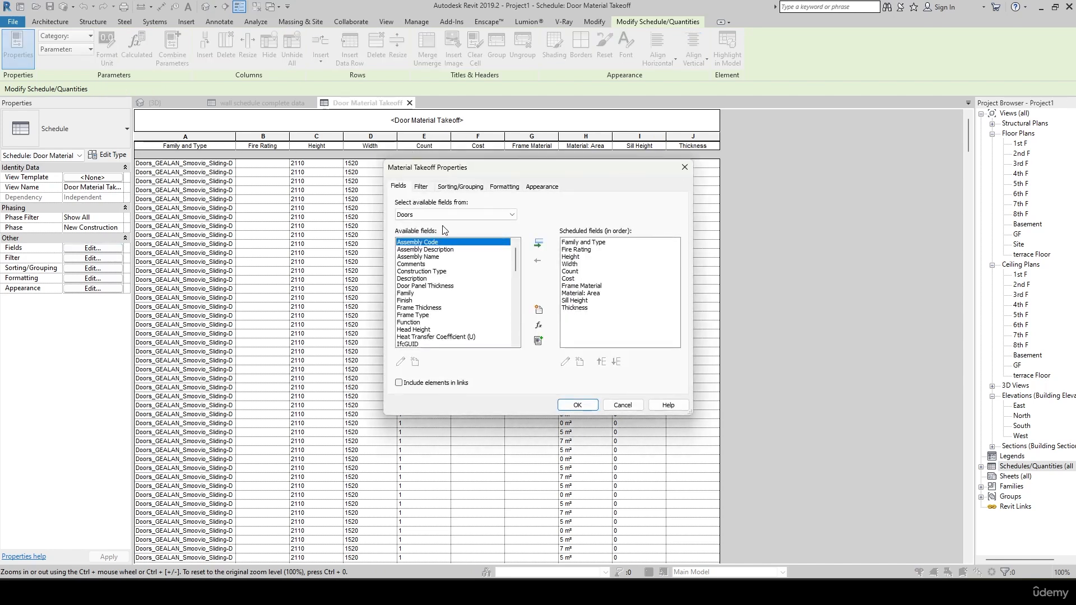
click(420, 187)
click(456, 207)
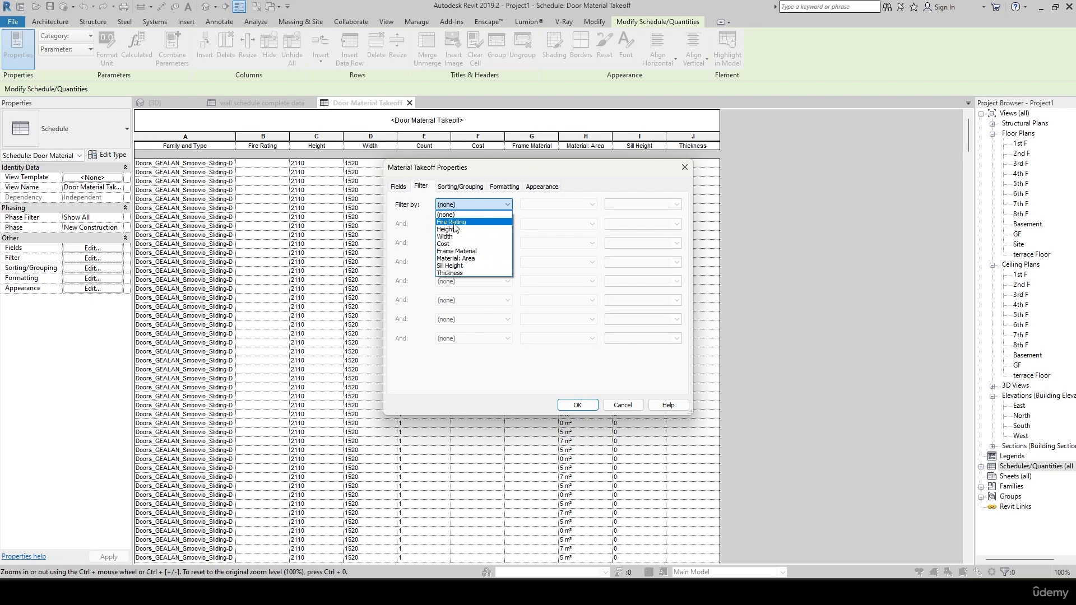
click(477, 251)
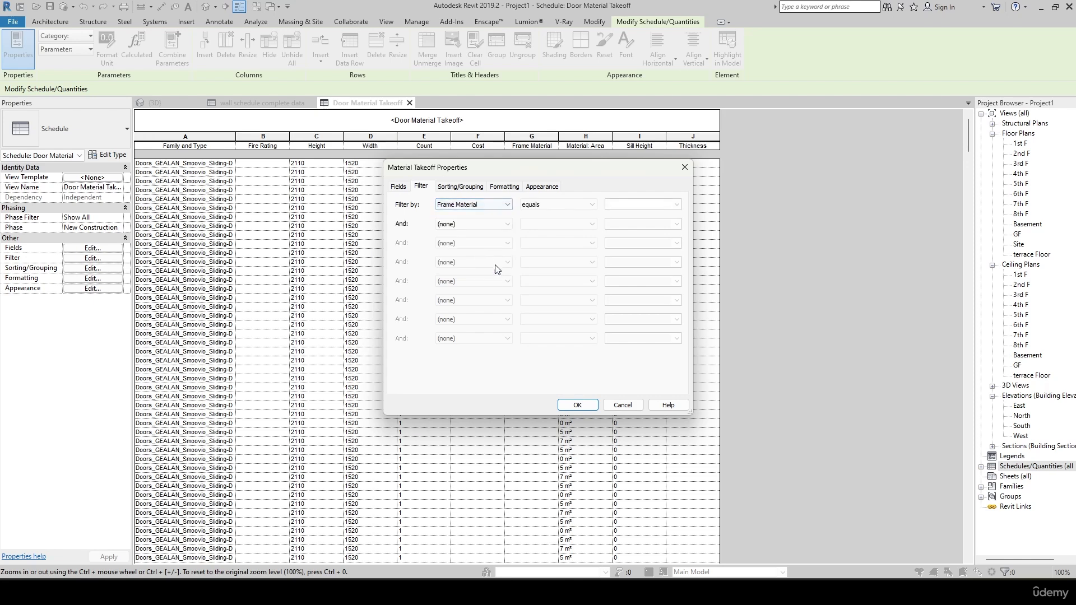
click(676, 205)
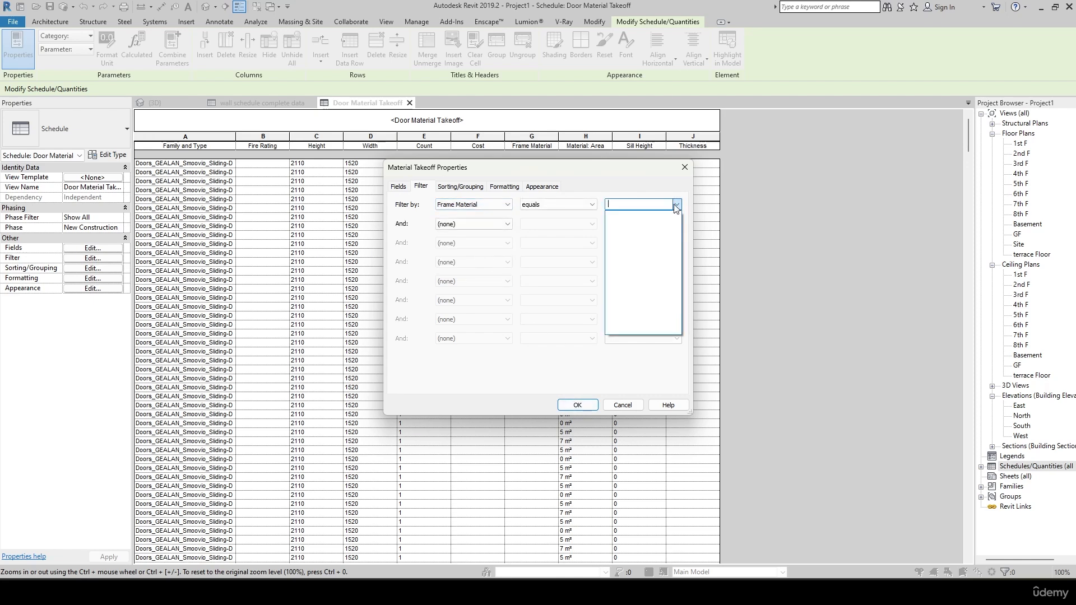
click(674, 206)
- Filter the door material takeoff by Height equals 2110 instead and apply the filter
click(474, 207)
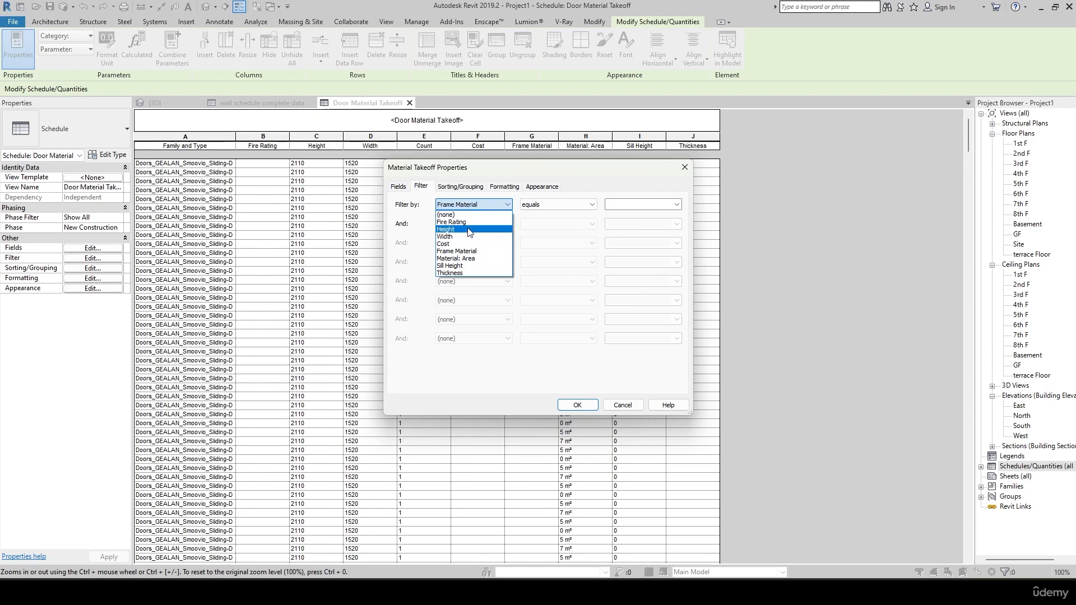
click(469, 230)
click(673, 206)
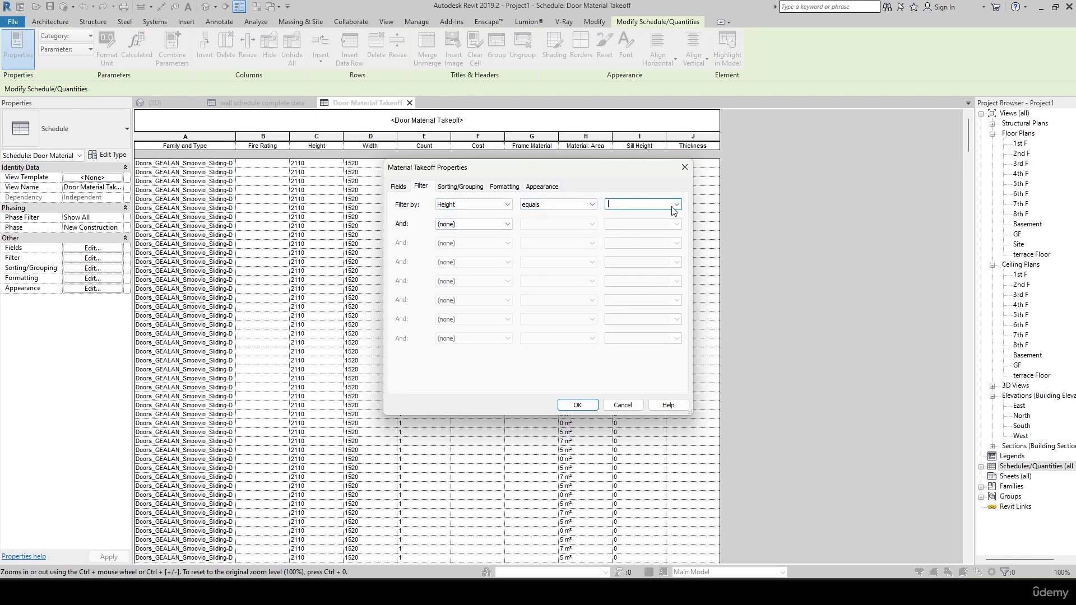
click(674, 205)
click(628, 218)
click(575, 404)
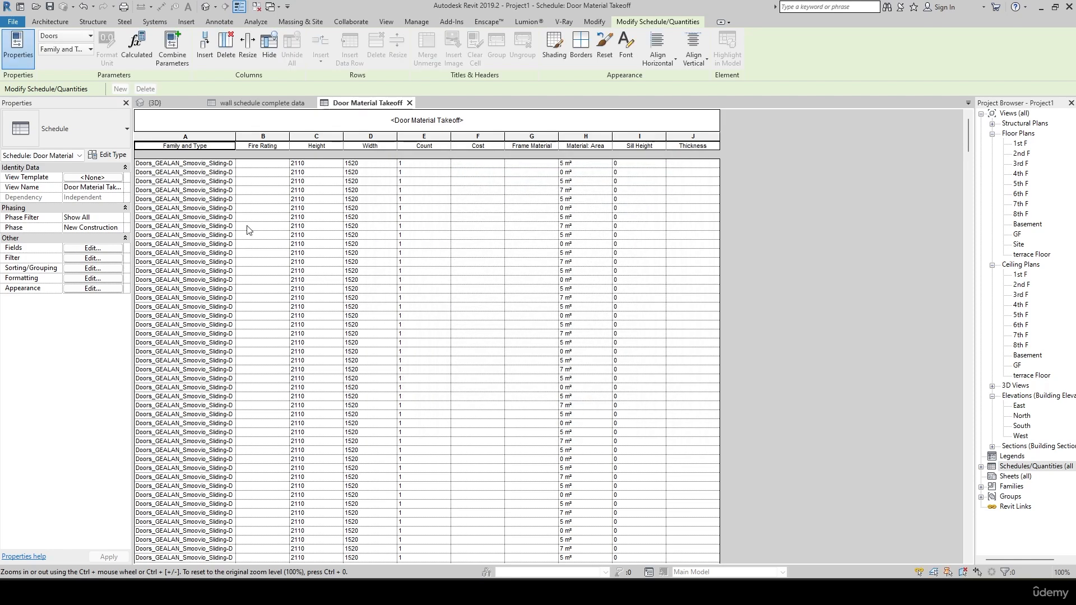
- Review the rows of the filtered Door Material Takeoff down the table, checking the Height column, and return to its first rows
scroll(312, 273, down, 2)
scroll(311, 273, down, 5)
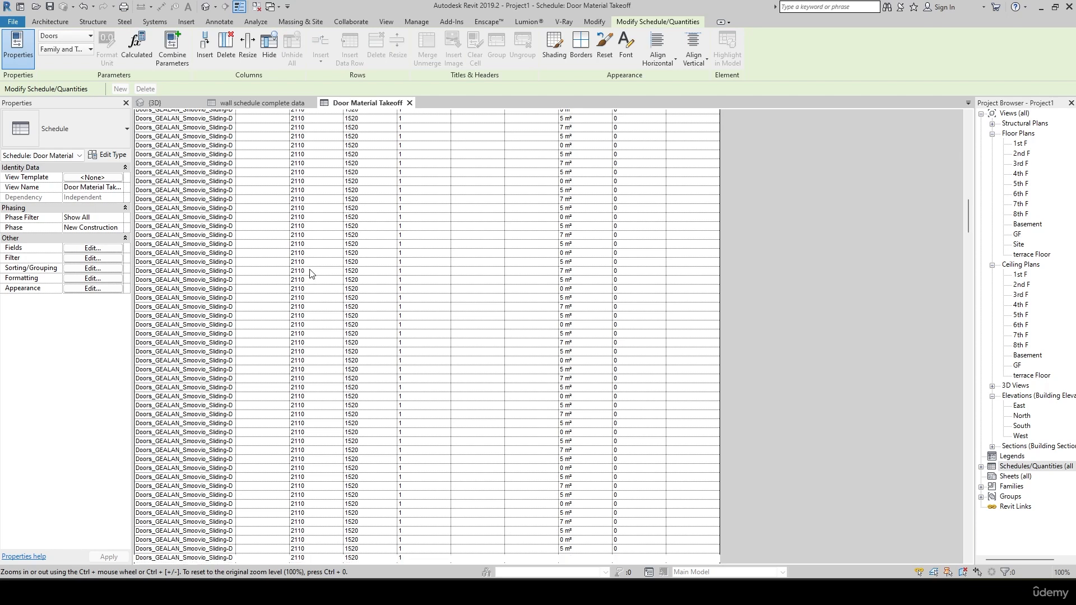
click(312, 272)
scroll(312, 273, down, 10)
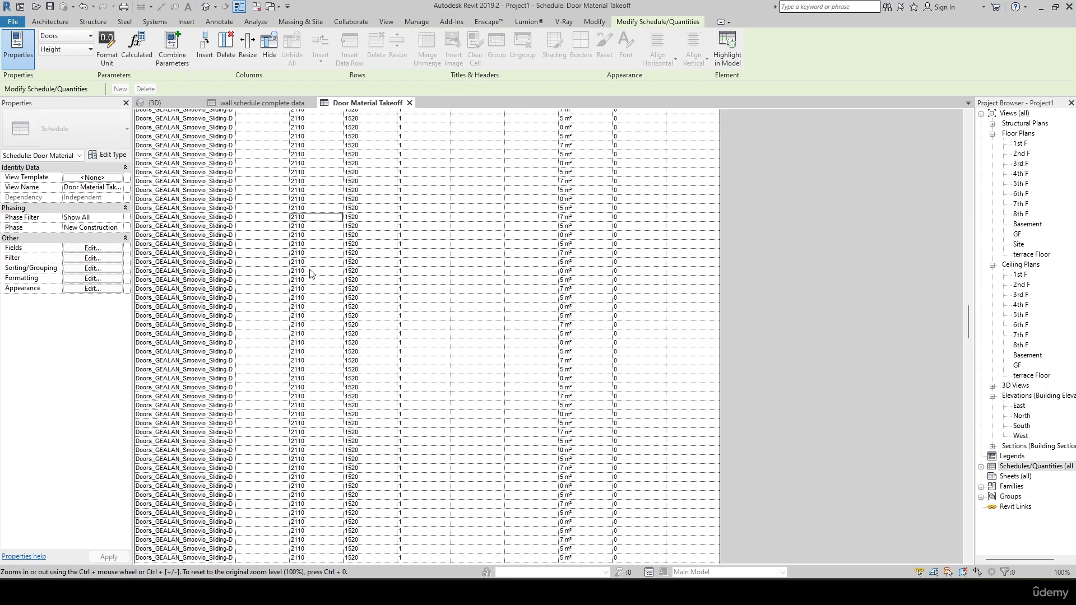
scroll(308, 278, down, 7)
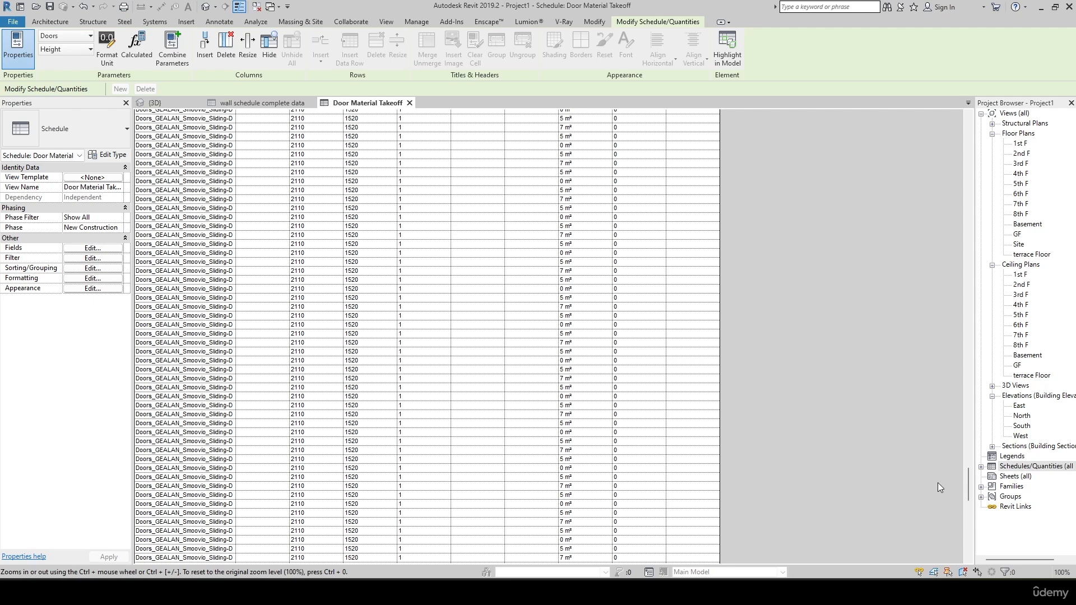
drag(969, 487, 841, 130)
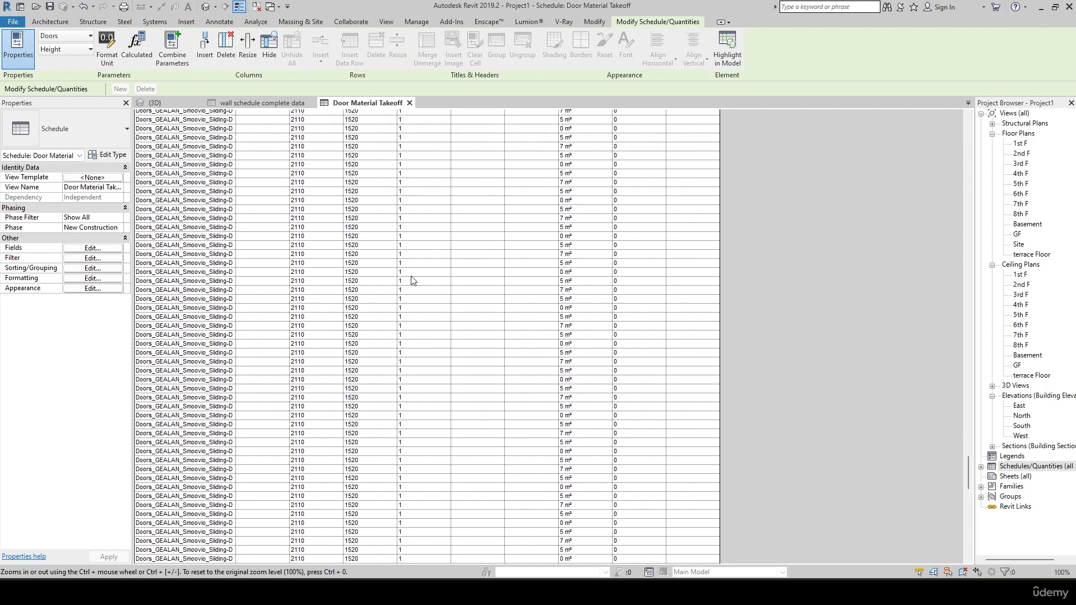
drag(968, 462, 973, 124)
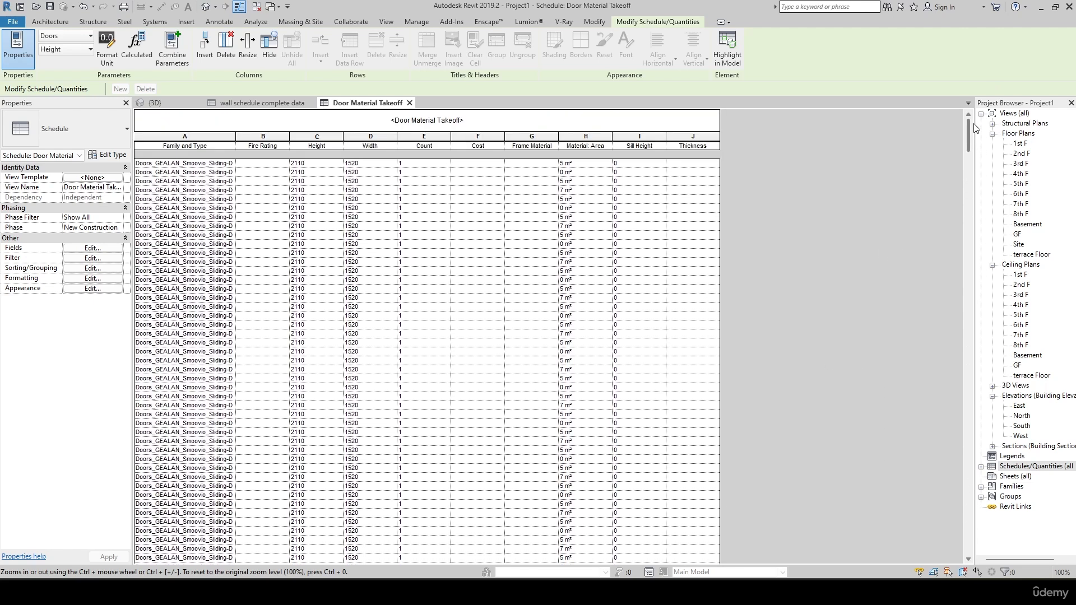
- Open the door material takeoff's filter settings and clear the Height filter by choosing (none)
click(91, 250)
click(420, 186)
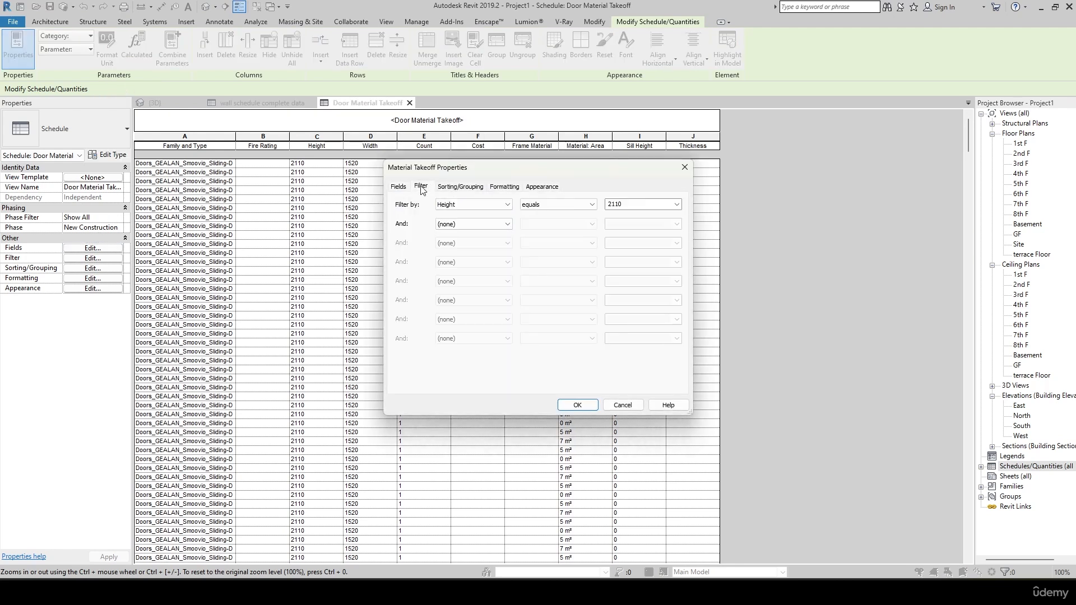
click(471, 204)
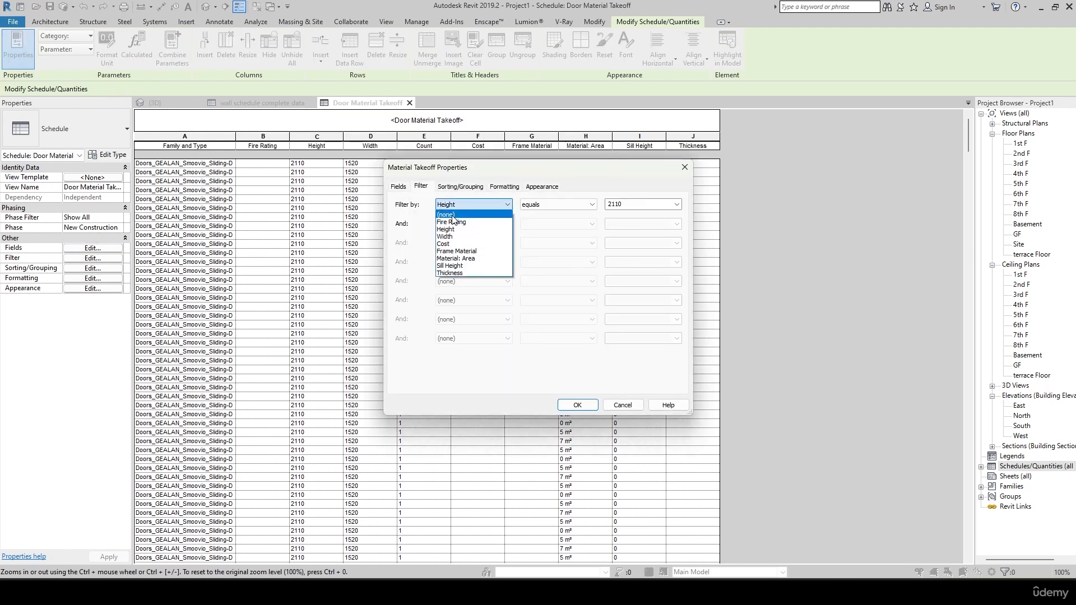
click(454, 212)
- Sort the takeoff by Family and Type ascending, with a header and a Title, count, and totals footer, and apply it
click(460, 186)
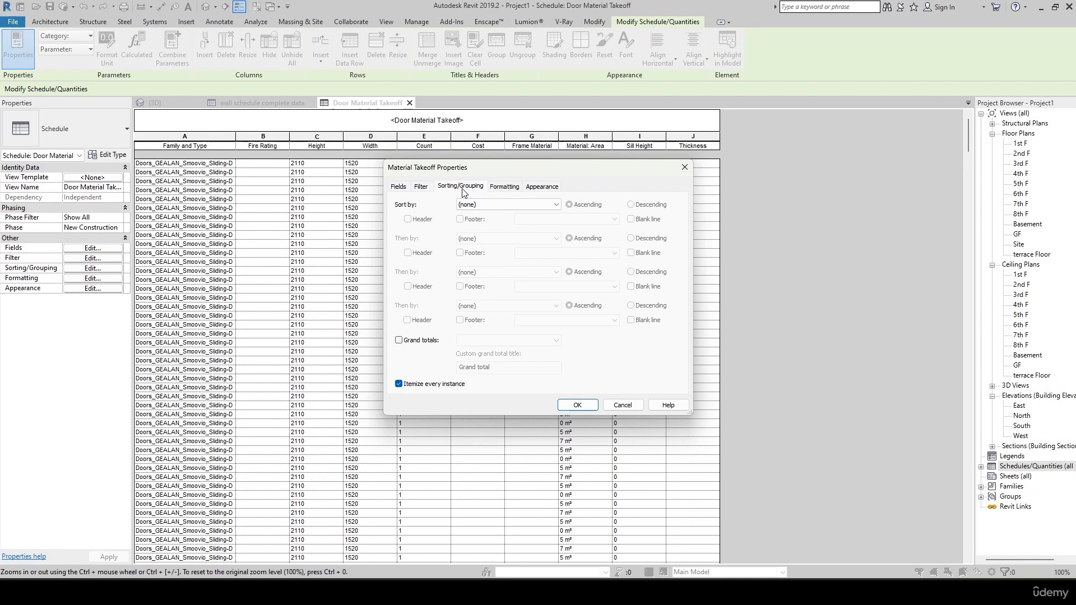
click(485, 205)
click(480, 222)
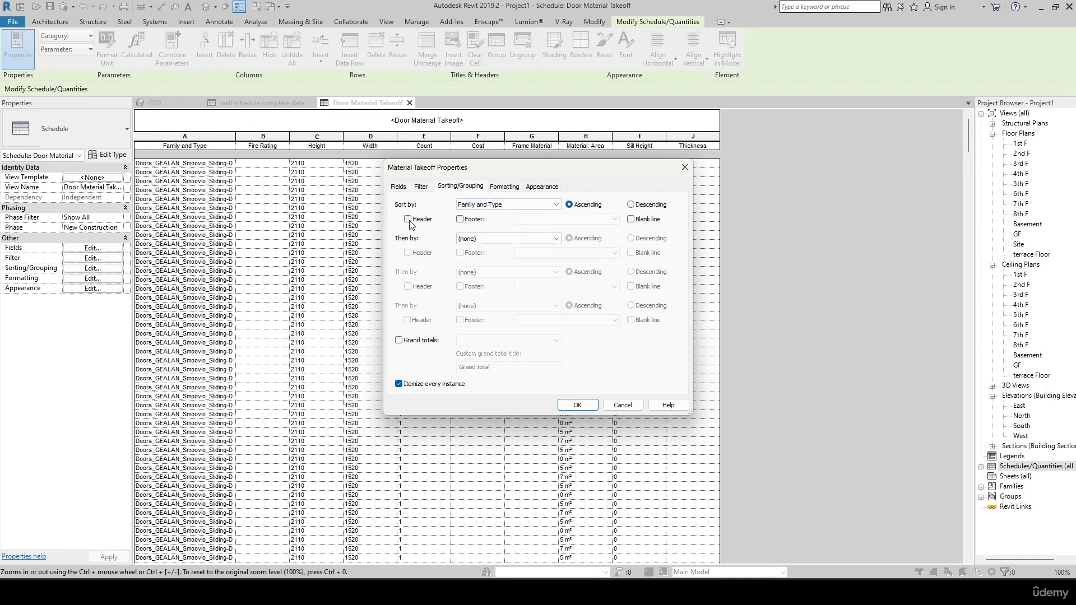
click(408, 219)
click(460, 219)
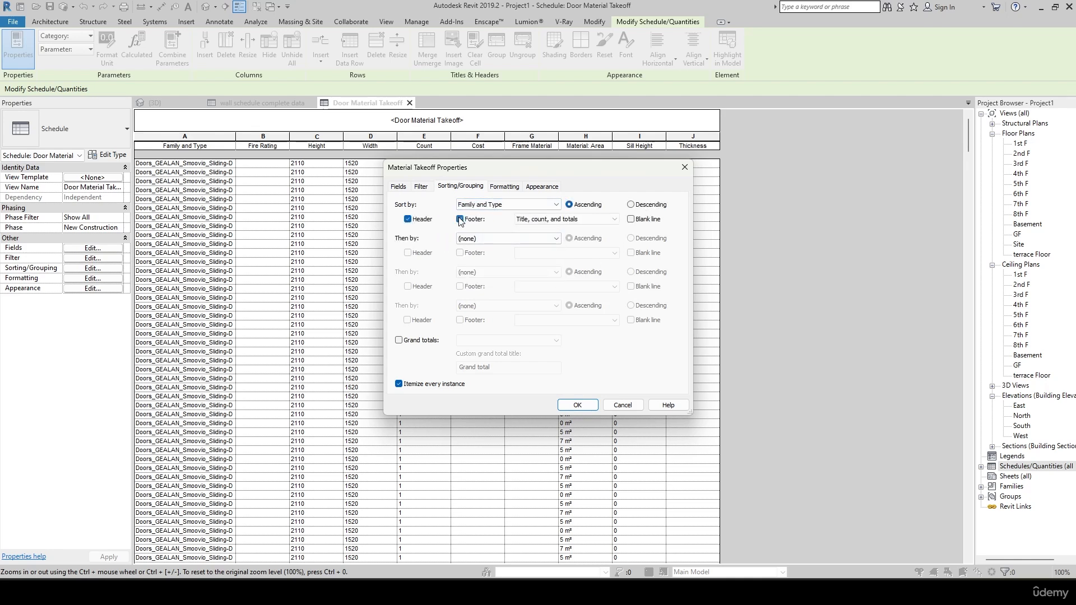
click(588, 220)
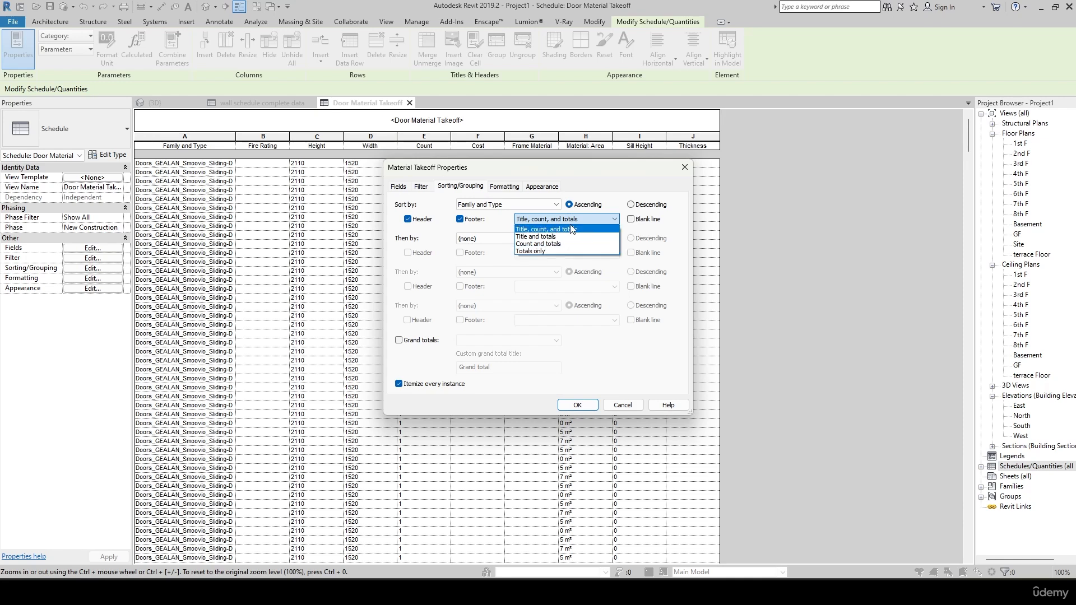
click(579, 404)
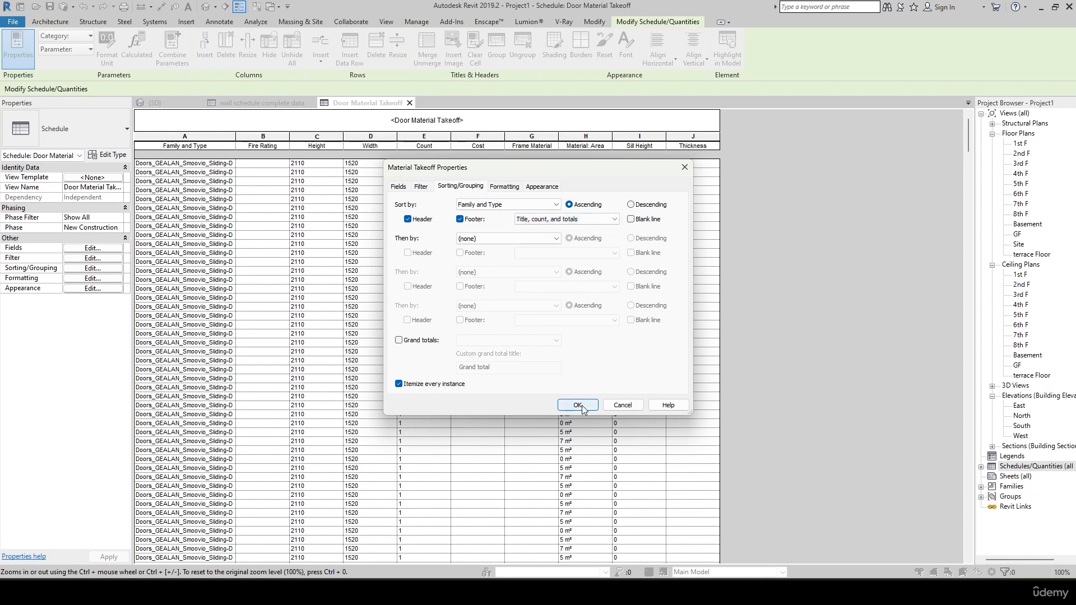
click(578, 405)
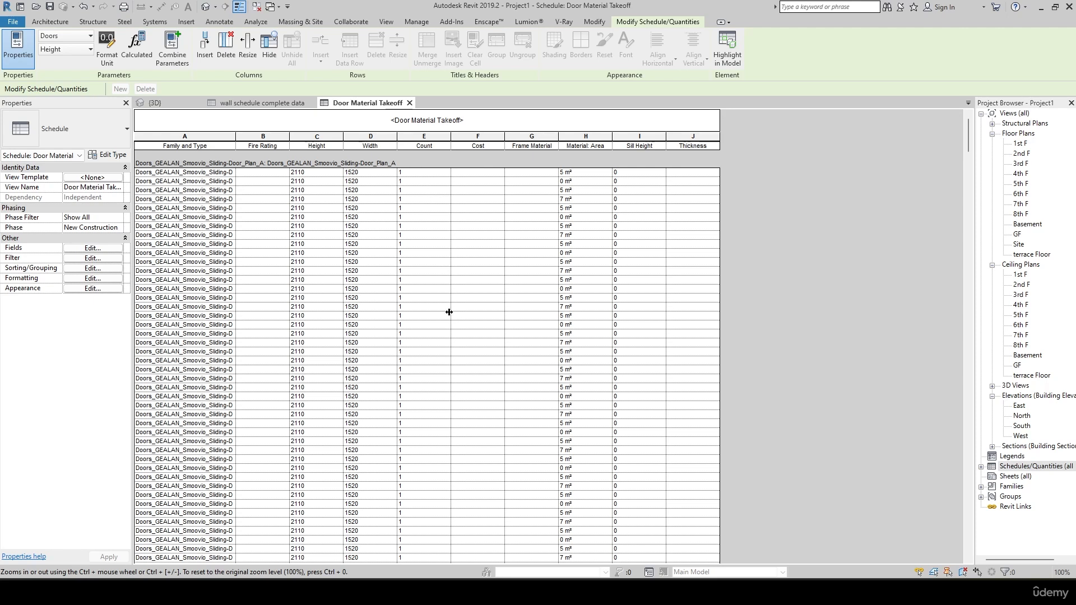
- Set the Cost of the Doors_GEALAN_Smoovio_Sliding-Door_Plan_A type to 6500 and apply it to all elements of that type
click(477, 172)
text(6500)
key(Return)
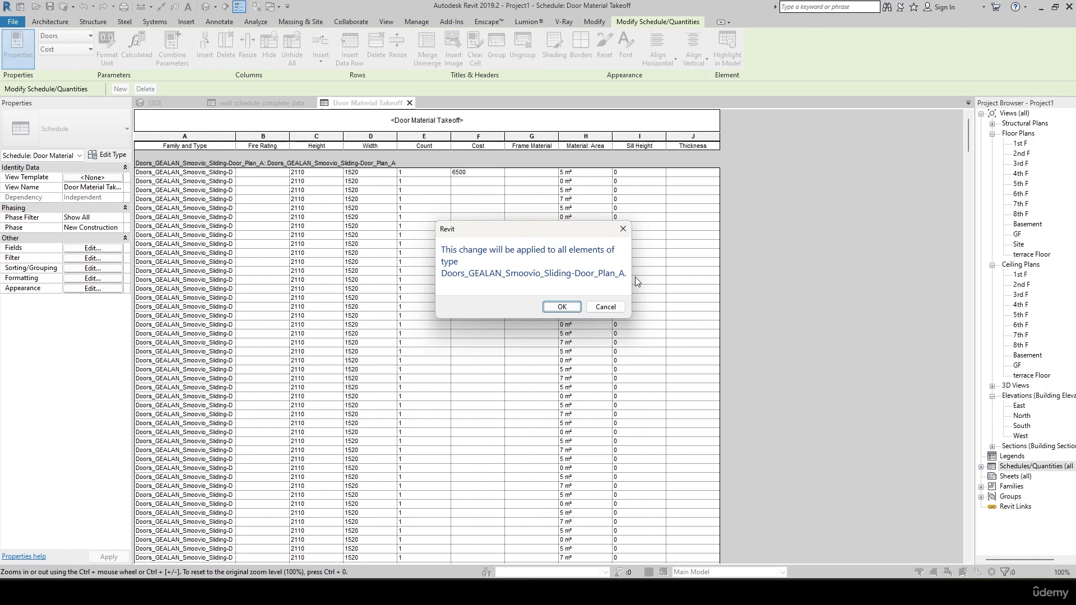
click(569, 310)
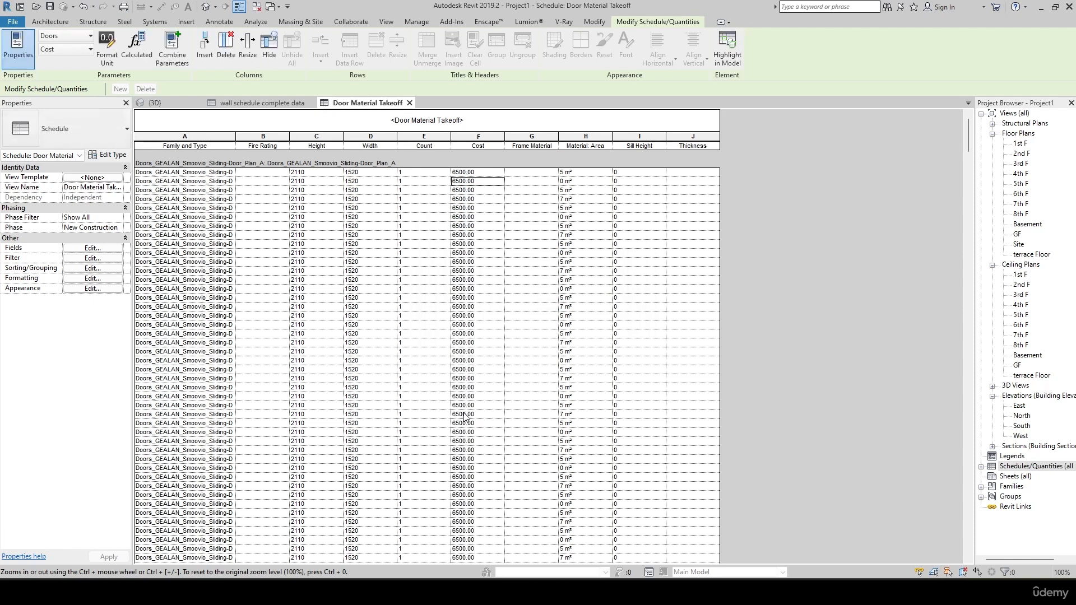
scroll(496, 354, down, 3)
scroll(496, 354, up, 3)
scroll(448, 292, down, 3)
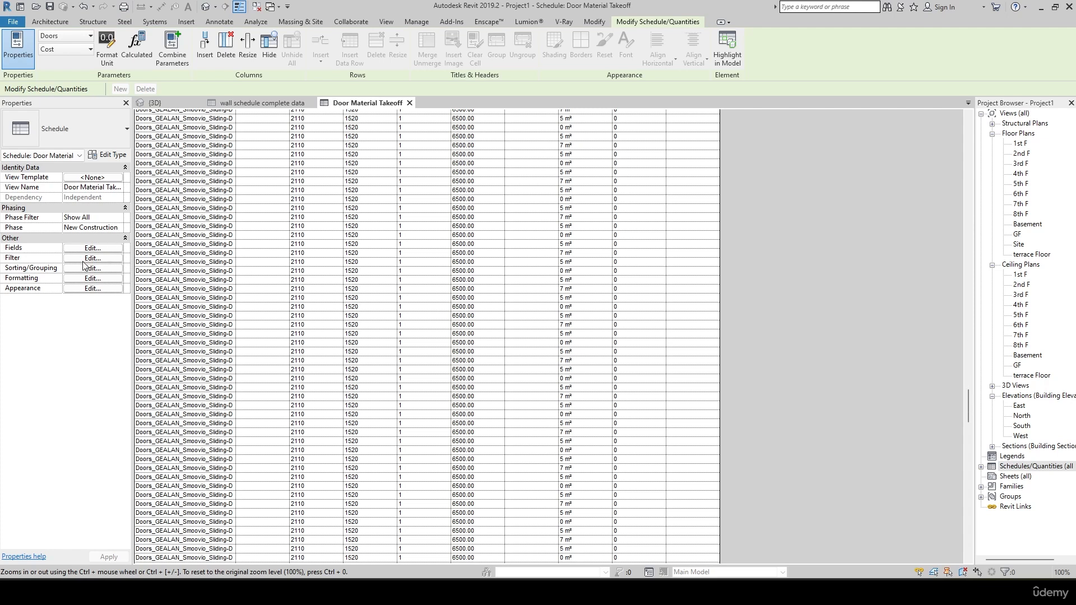
- Reset the takeoff's Sort by setting to (none) and apply the change
click(84, 258)
click(471, 189)
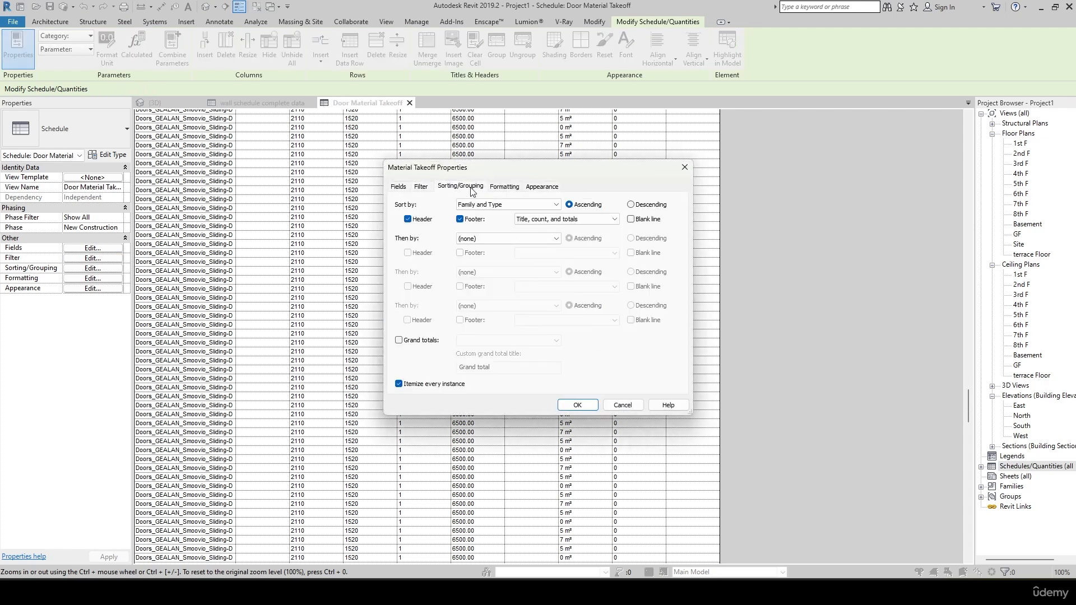
click(515, 204)
click(496, 212)
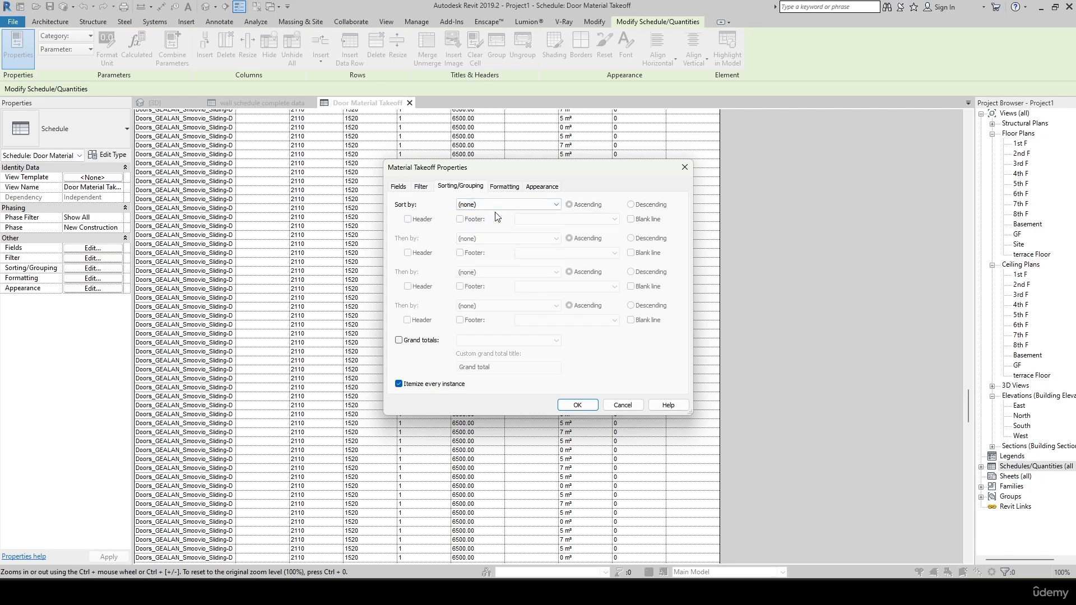
click(587, 404)
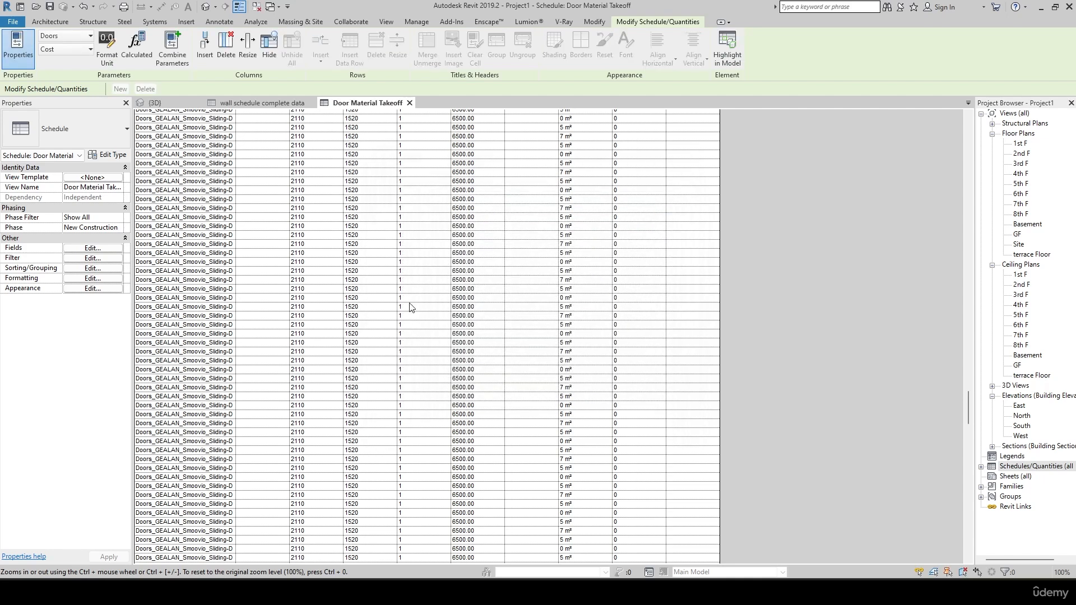
- Set the Cost of the IntAys (3): 1210 x 2110mm Dbl Swing doors to 7000 and apply it to the whole type
scroll(411, 307, up, 10)
scroll(416, 290, up, 10)
scroll(401, 252, up, 10)
scroll(577, 283, up, 3)
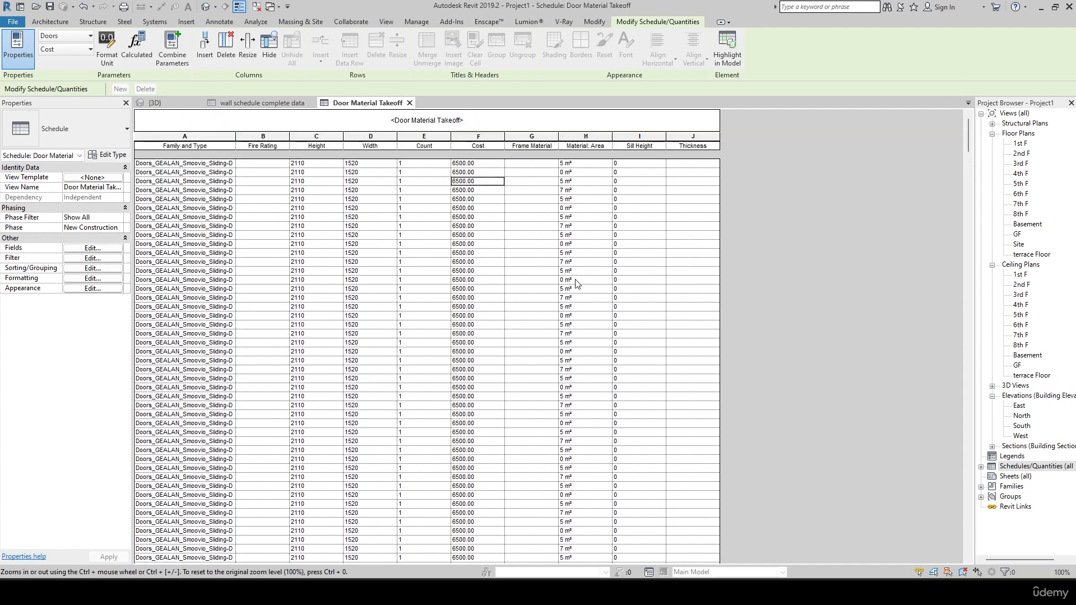
scroll(343, 309, down, 2)
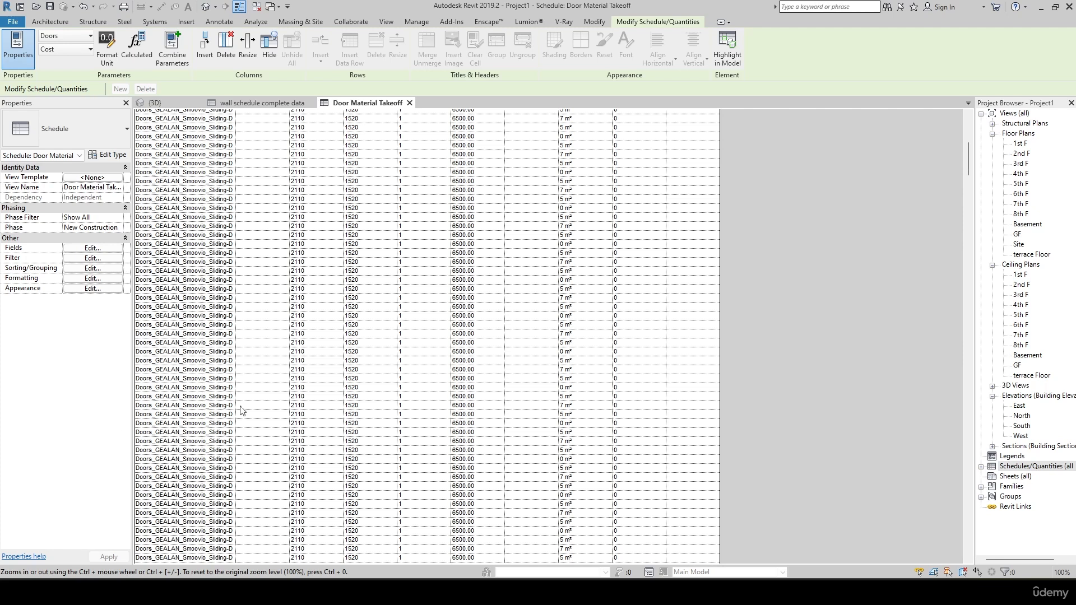
drag(963, 177, 956, 552)
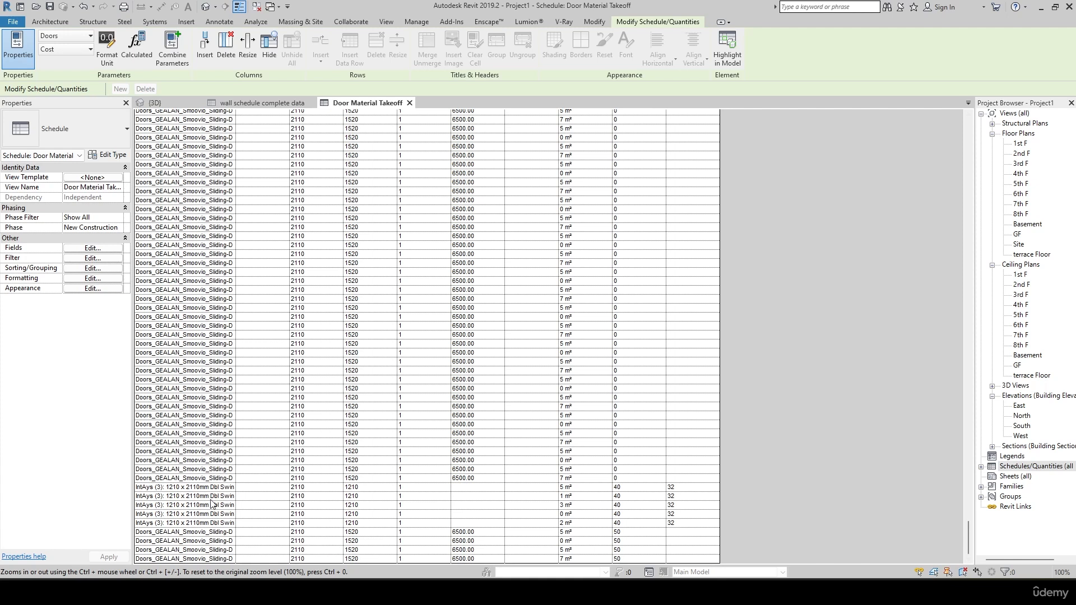
click(155, 489)
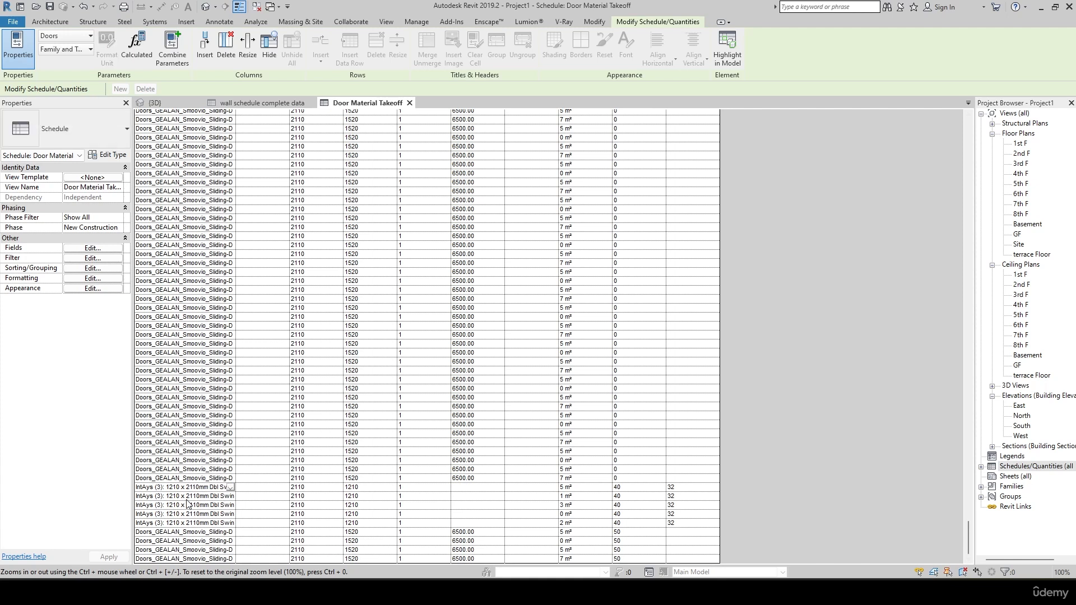
click(470, 489)
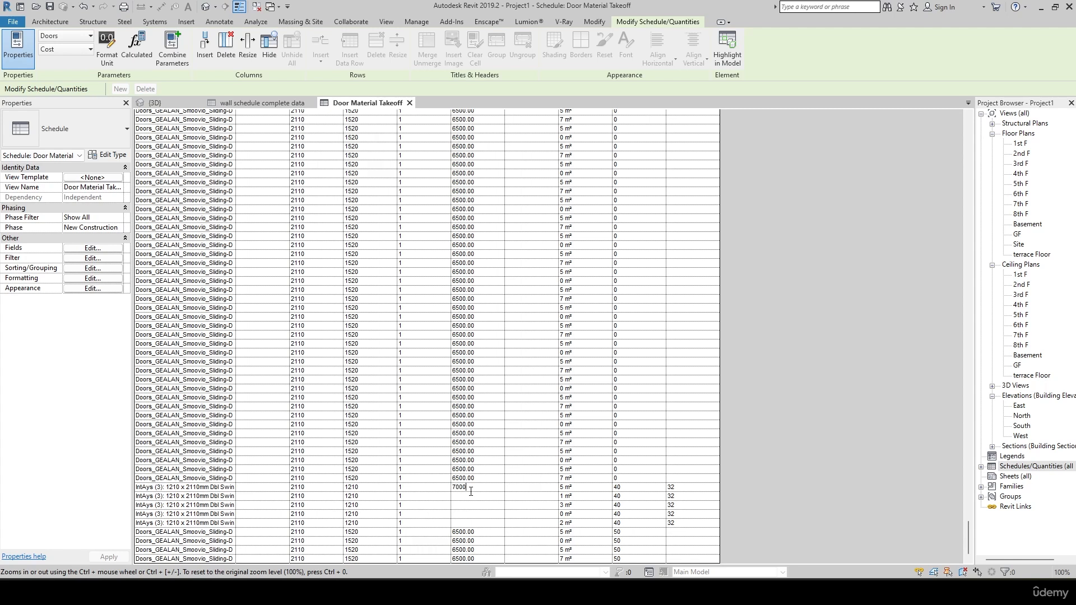
text(7000)
key(Return)
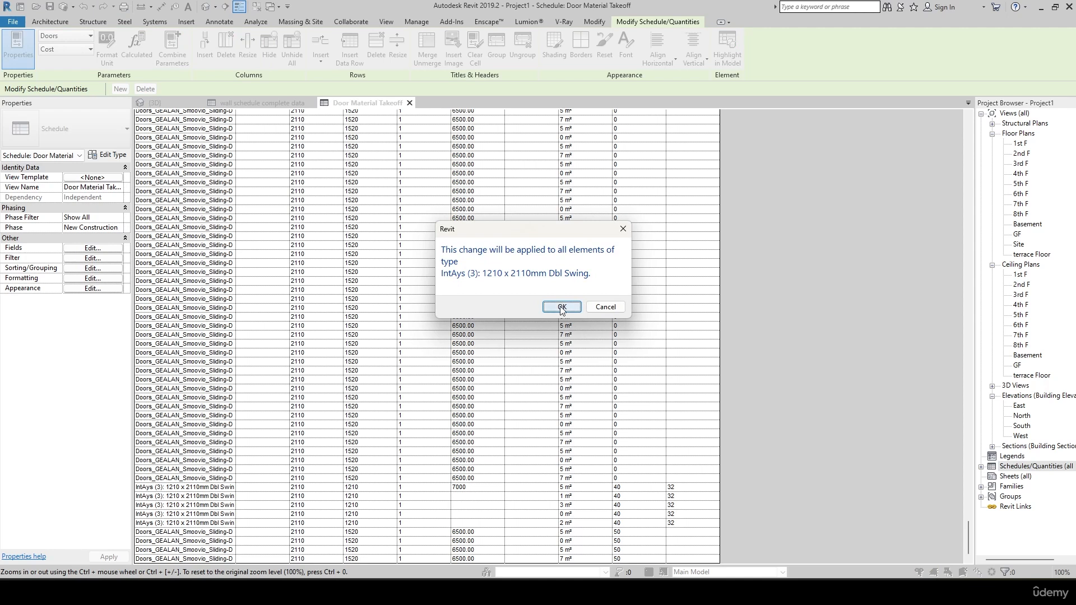
click(560, 307)
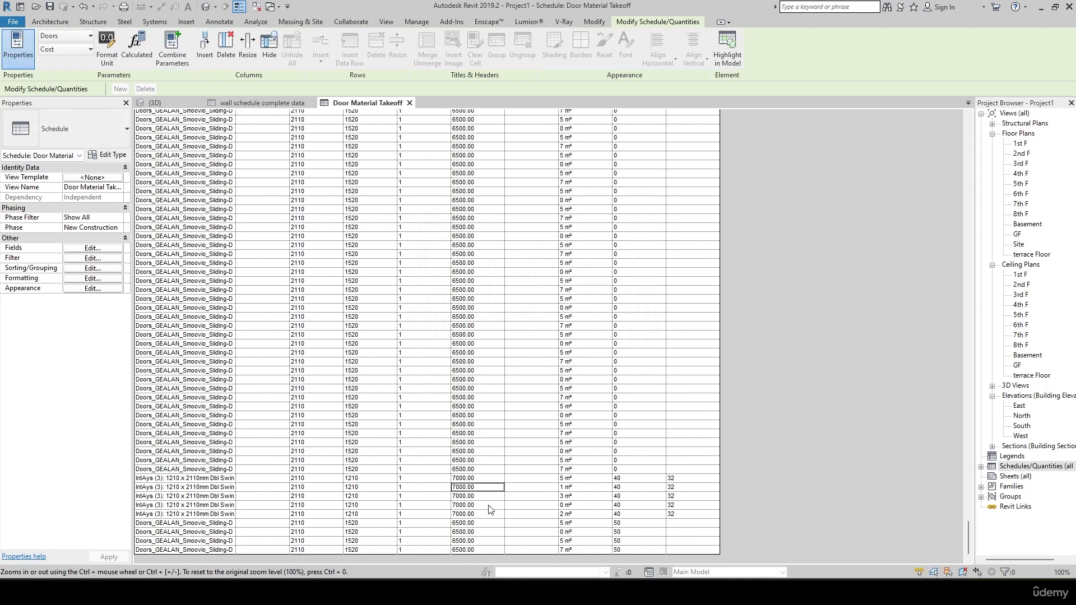
- Check the Cost column back up to the first rows and look up the schedule report export option without exporting
scroll(655, 548, up, 5)
scroll(654, 548, down, 5)
scroll(418, 321, up, 7)
scroll(420, 324, up, 15)
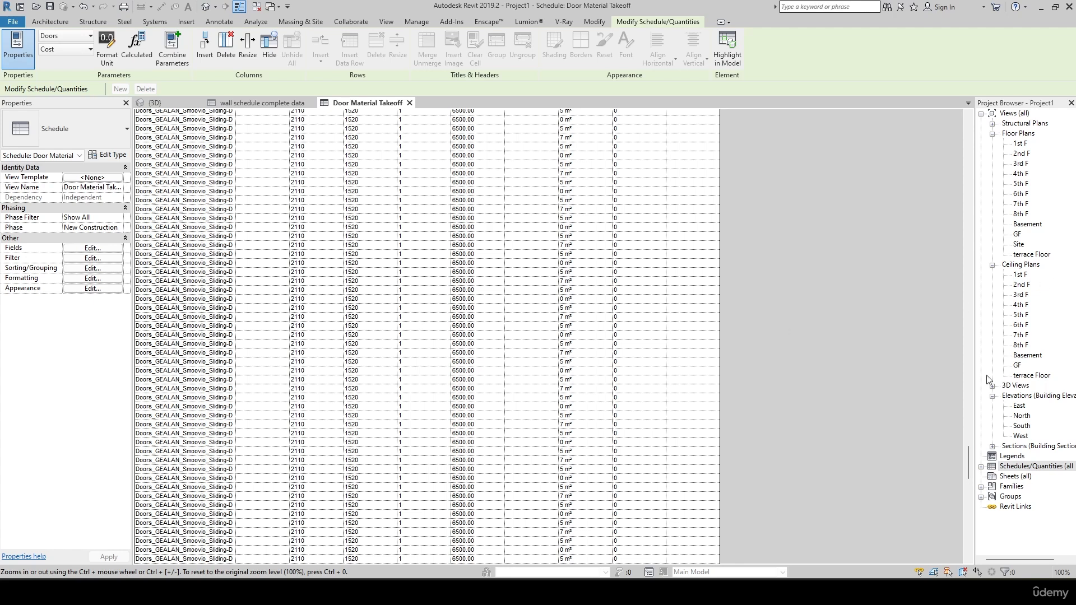
drag(967, 459, 969, 127)
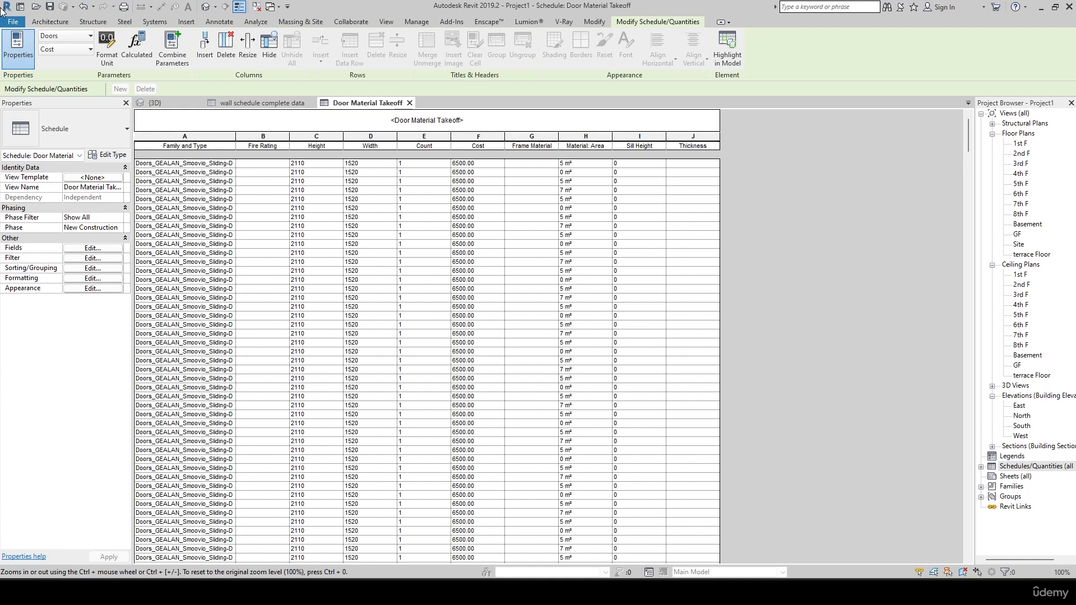
click(19, 8)
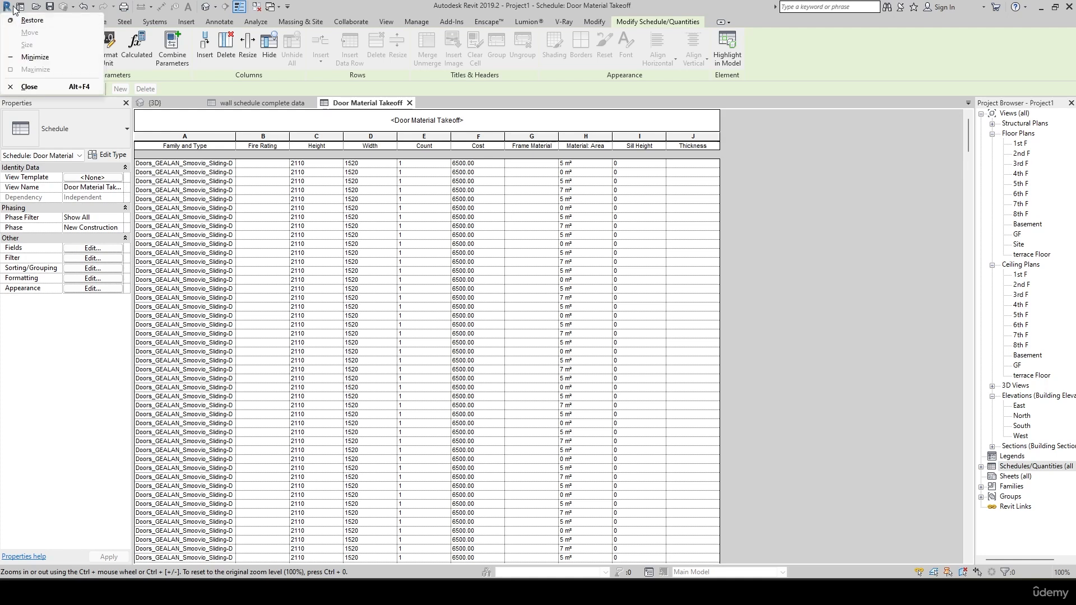
click(4, 6)
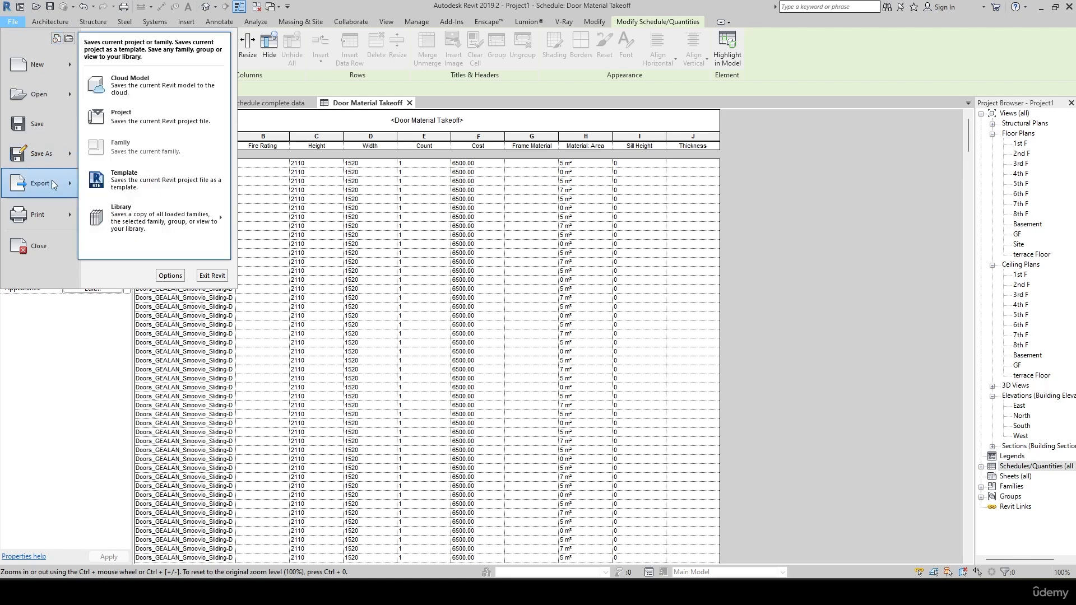
mouse_move(54, 182)
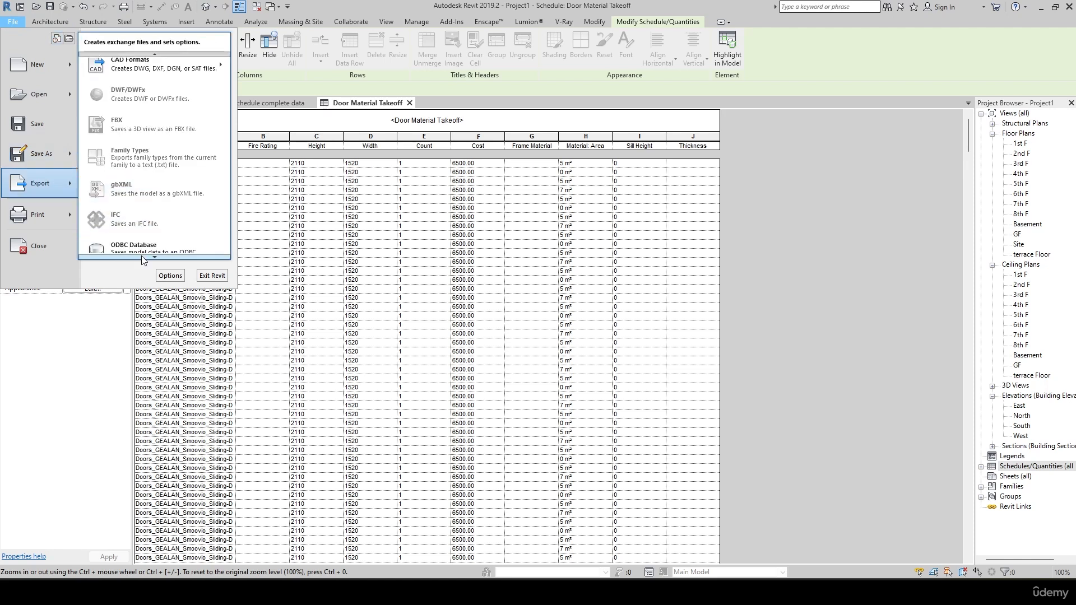
mouse_move(147, 253)
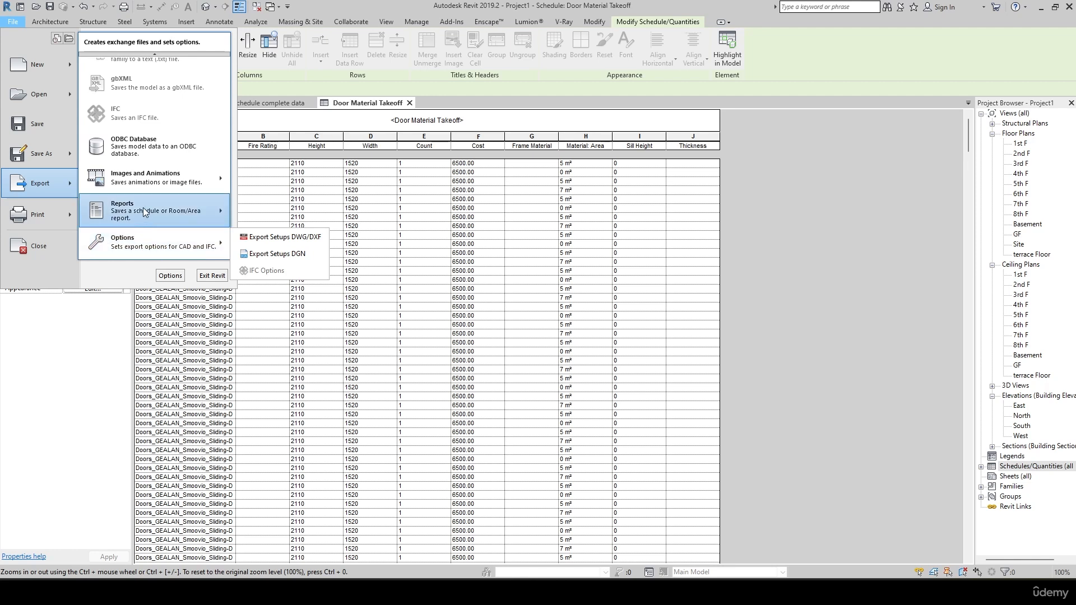
mouse_move(151, 211)
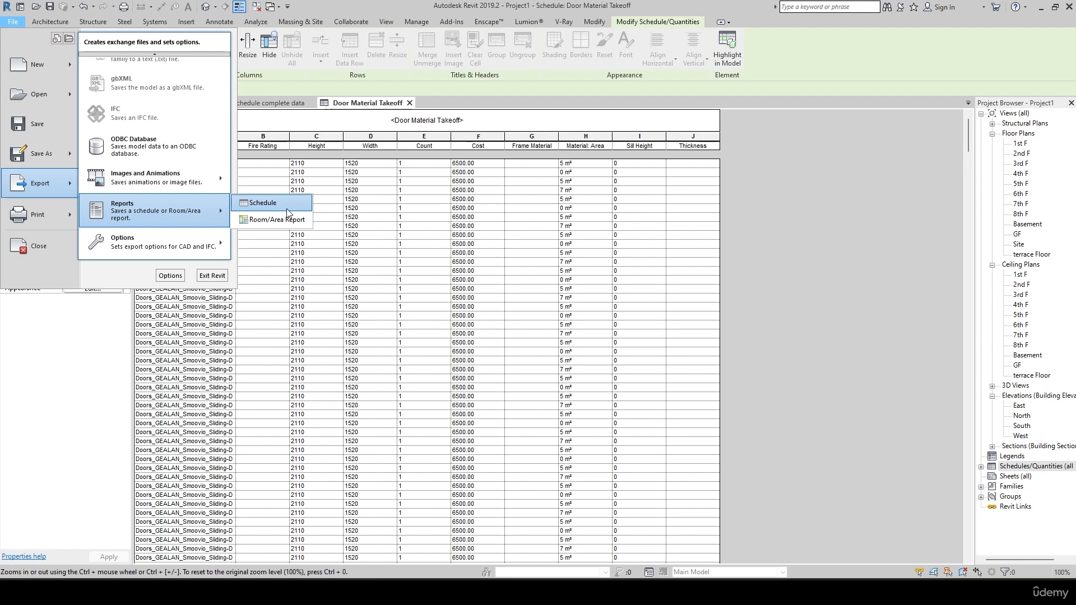
click(748, 335)
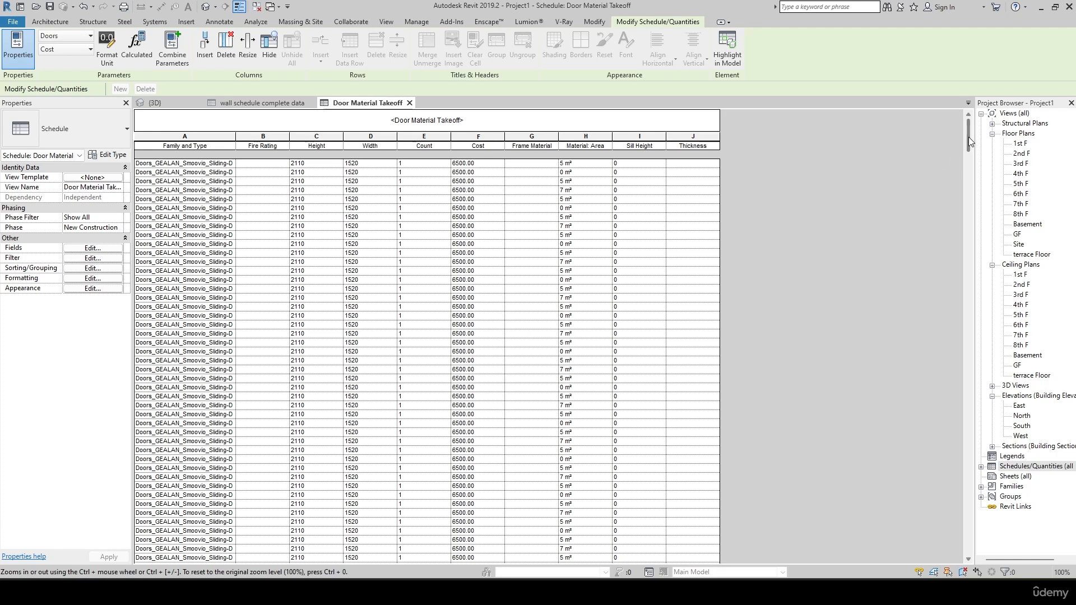
- Widen the Family and Type column so more of the door names fits, and slightly widen the Fire Rating and Height columns
drag(968, 137, 940, 91)
drag(235, 137, 408, 138)
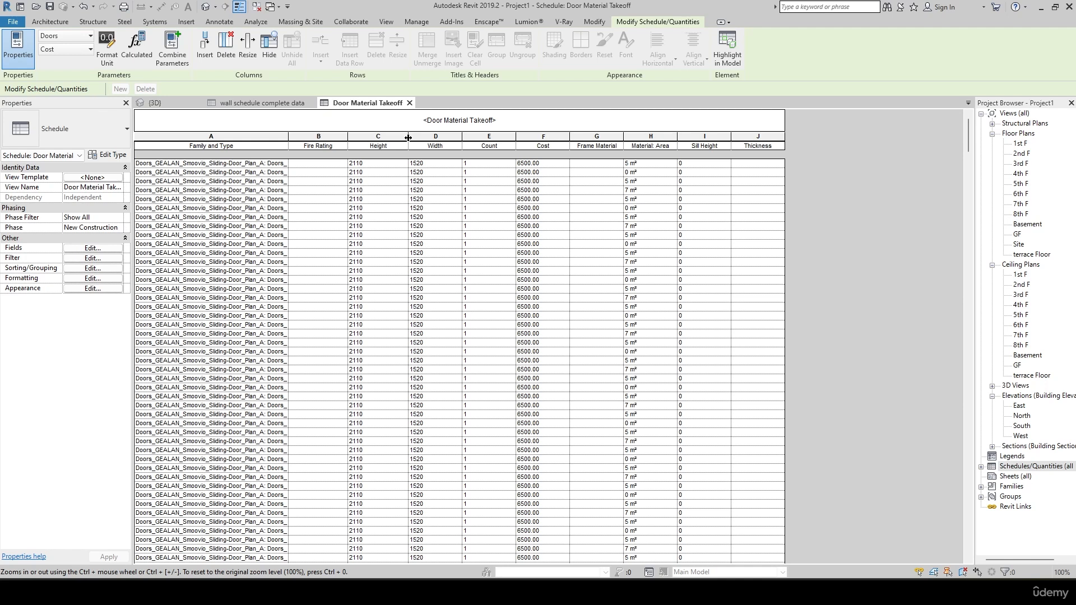
click(468, 307)
click(607, 360)
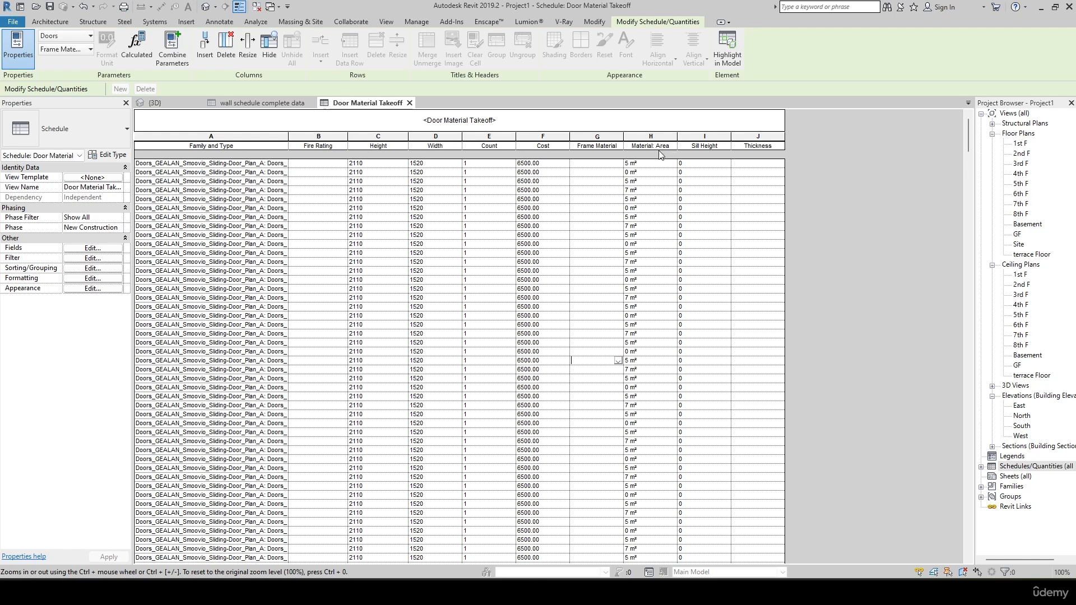
click(758, 208)
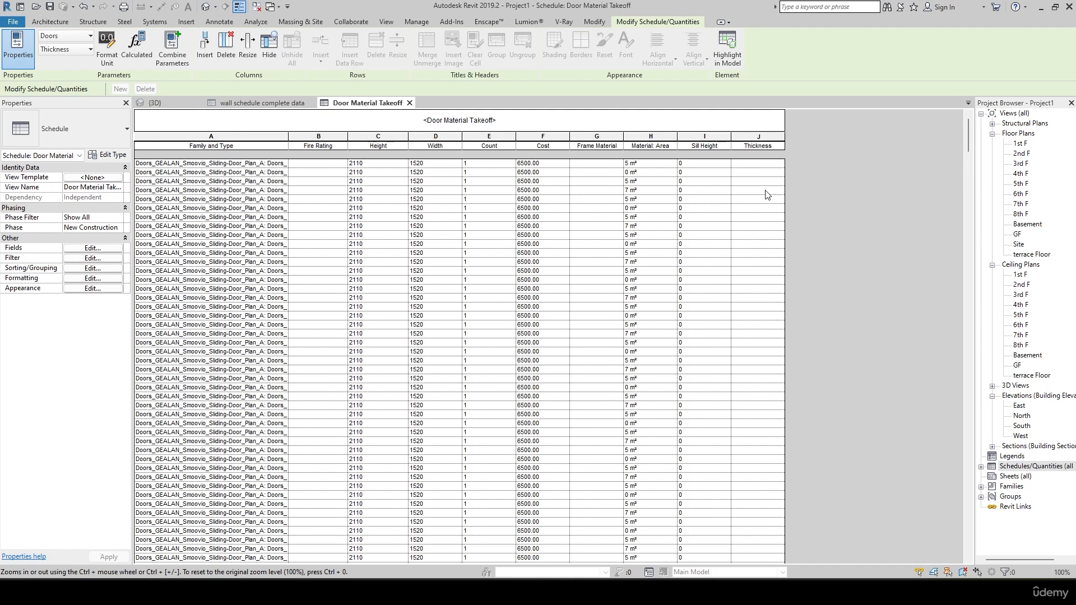